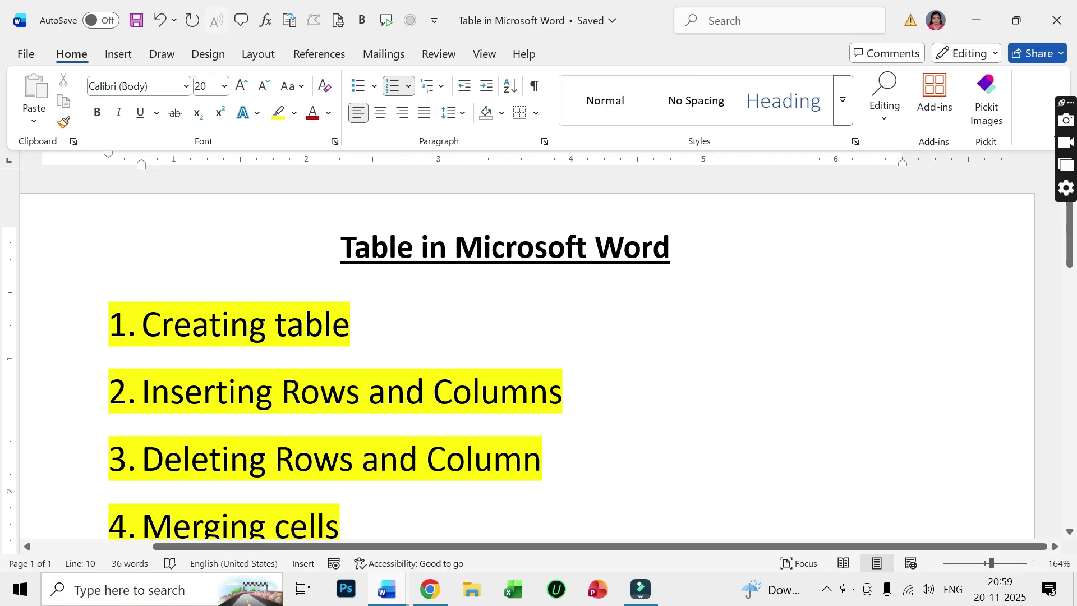
Read through the document's numbered list of table topics, from Creating table to Table design.
{"action": "scroll", "coordinate": [528, 353], "scroll_direction": "down", "scroll_amount": 1}
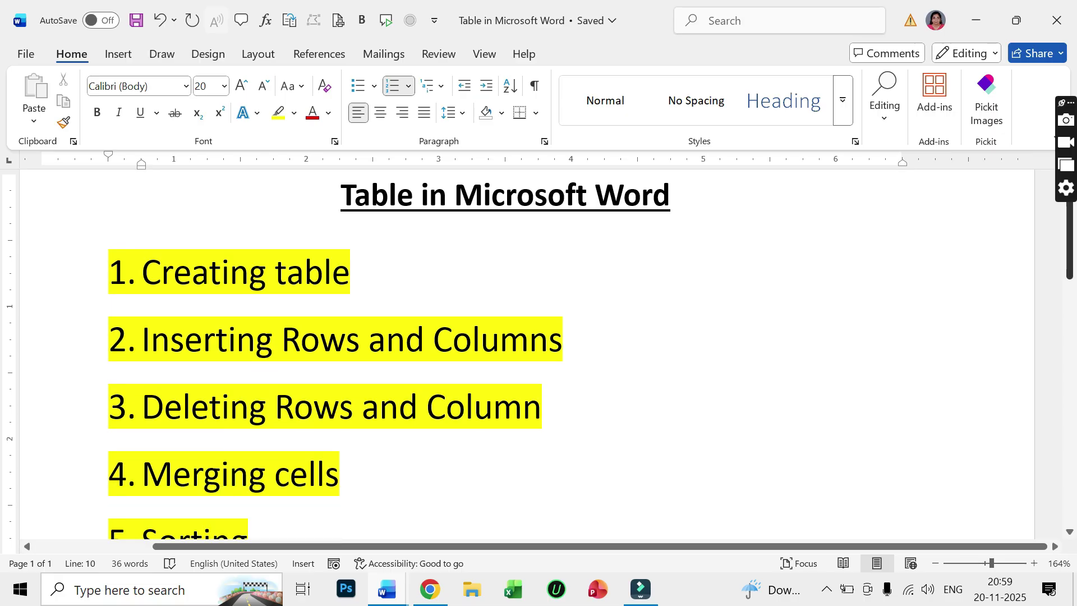
{"action": "scroll", "coordinate": [539, 353], "scroll_direction": "down", "scroll_amount": 3}
{"action": "scroll", "coordinate": [539, 354], "scroll_direction": "down", "scroll_amount": 1}
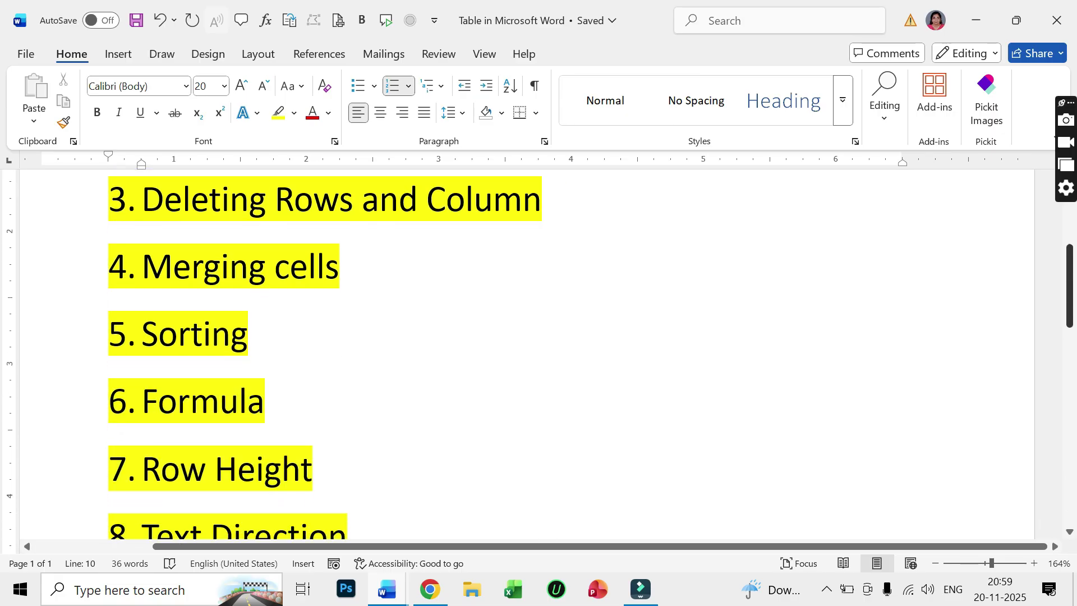
{"action": "scroll", "coordinate": [539, 353], "scroll_direction": "down", "scroll_amount": 1}
{"action": "scroll", "coordinate": [539, 354], "scroll_direction": "down", "scroll_amount": 2}
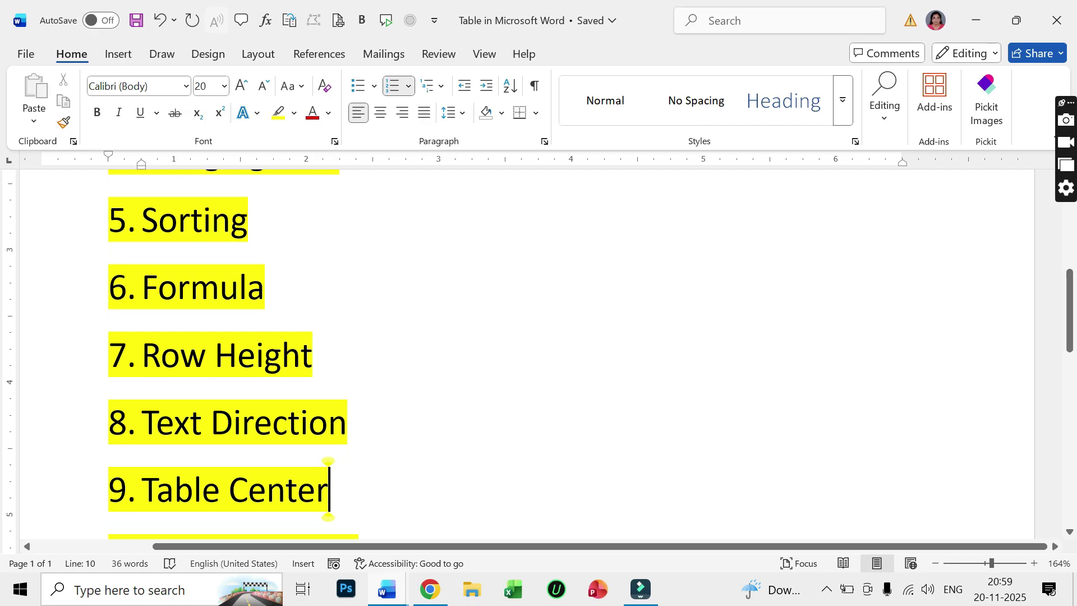
{"action": "scroll", "coordinate": [539, 353], "scroll_direction": "down", "scroll_amount": 3}
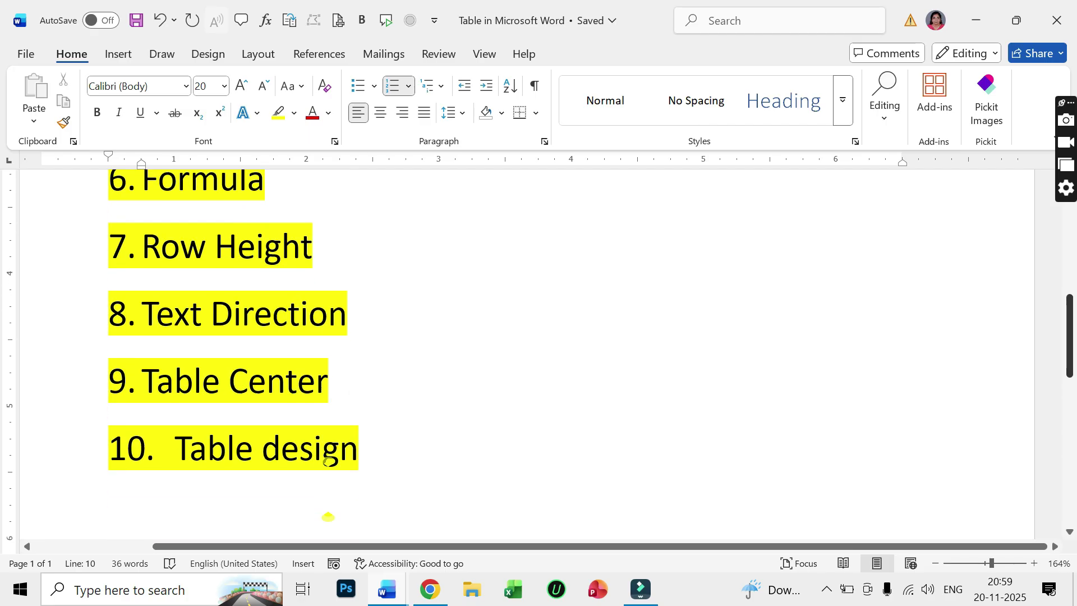
{"action": "scroll", "coordinate": [527, 353], "scroll_direction": "up", "scroll_amount": 14}
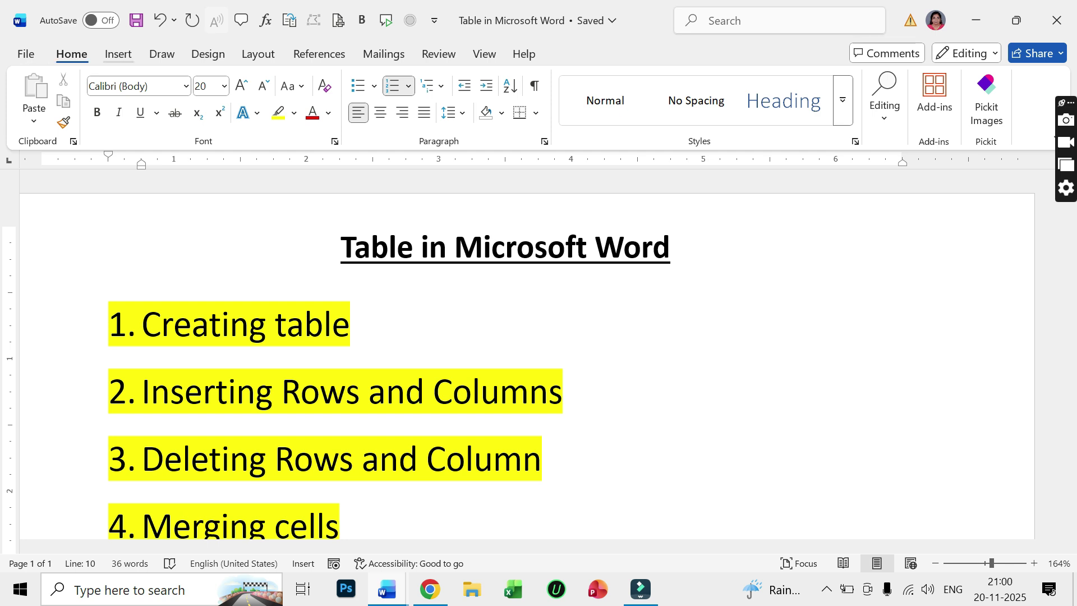
Create a new blank document.
{"action": "left_click", "coordinate": [118, 54]}
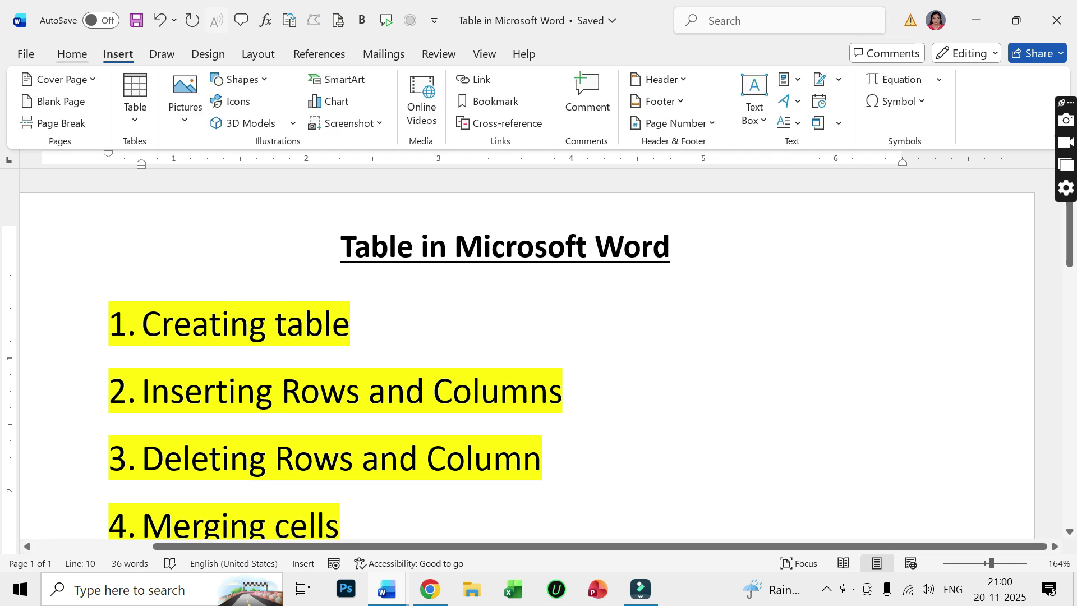
{"action": "left_click", "coordinate": [72, 54]}
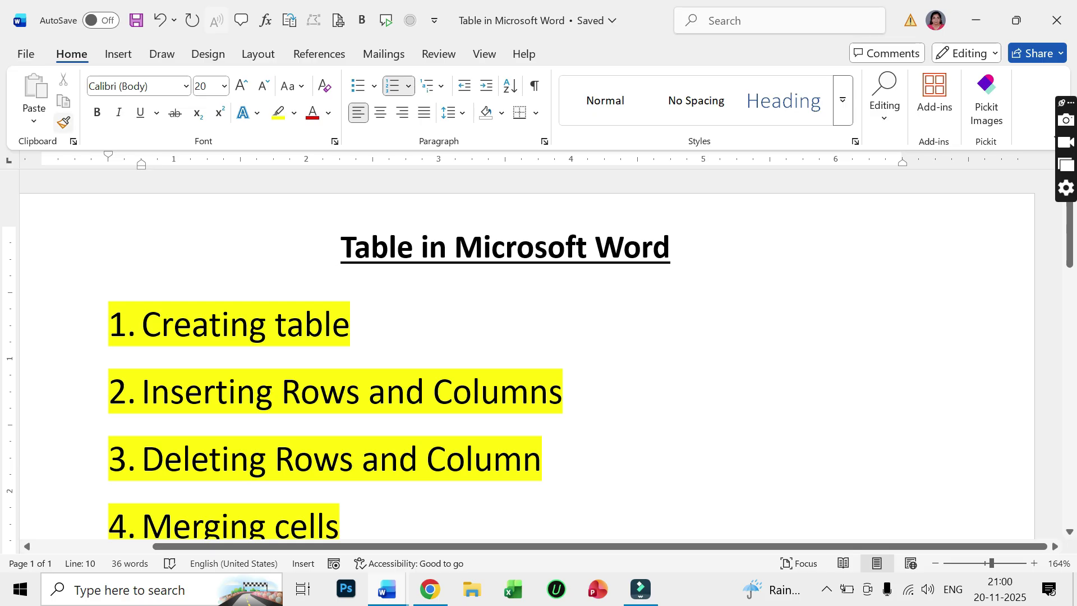
{"action": "left_click", "coordinate": [25, 54]}
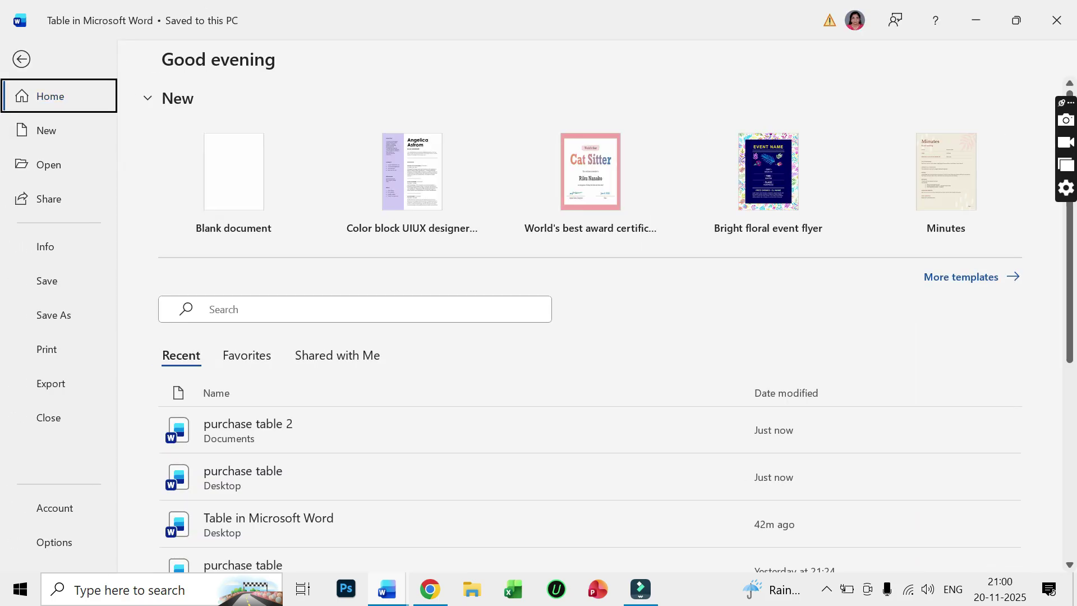
{"action": "left_click", "coordinate": [234, 171]}
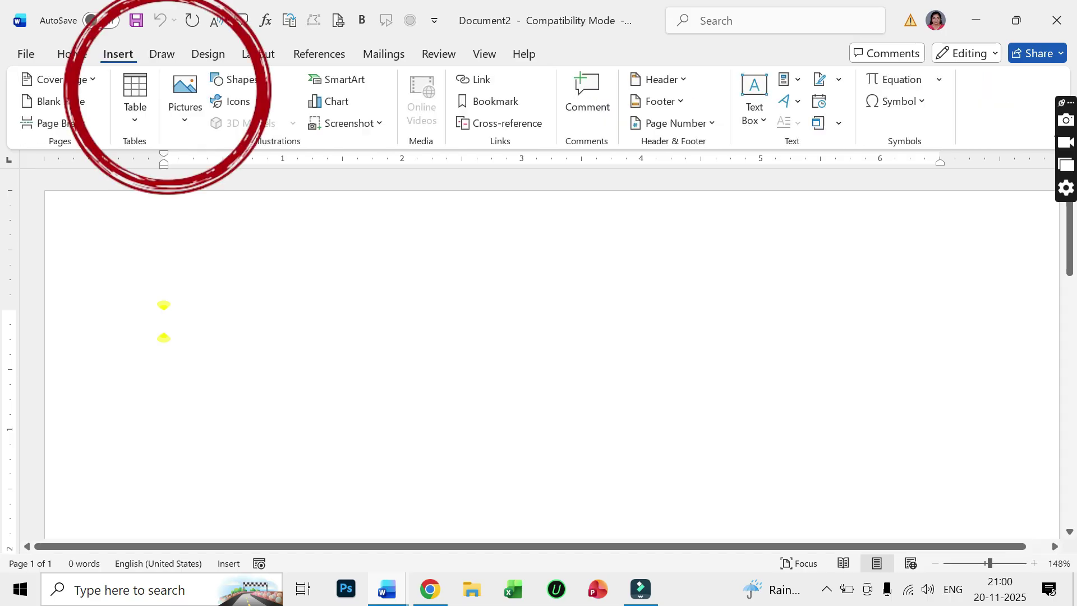
Insert a table with 3 columns and 2 rows, keeping the fixed column width on Auto.
{"action": "left_click", "coordinate": [135, 98]}
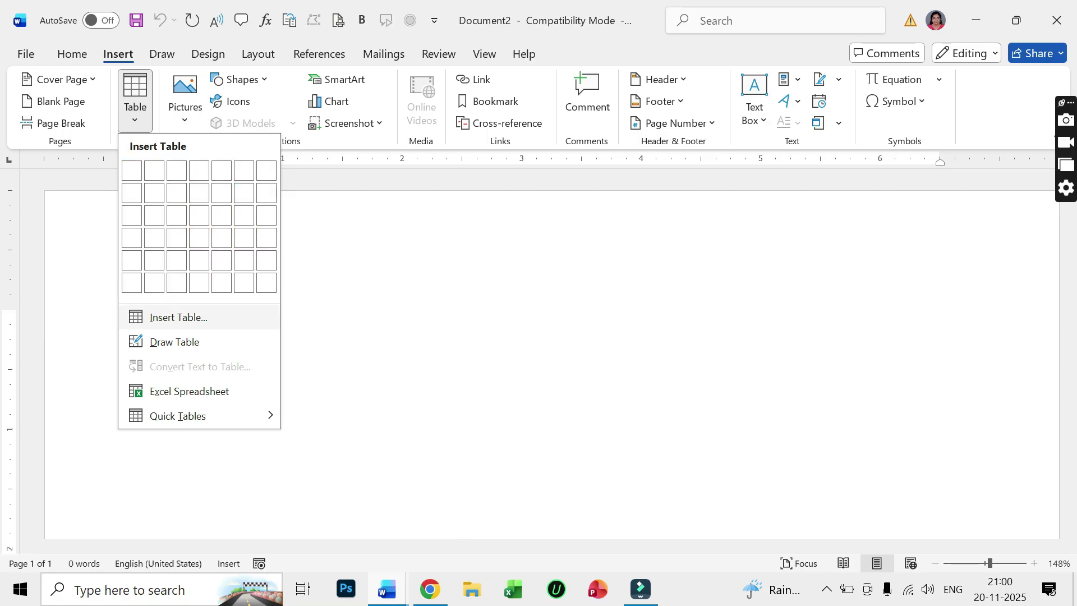
{"action": "left_click", "coordinate": [178, 317]}
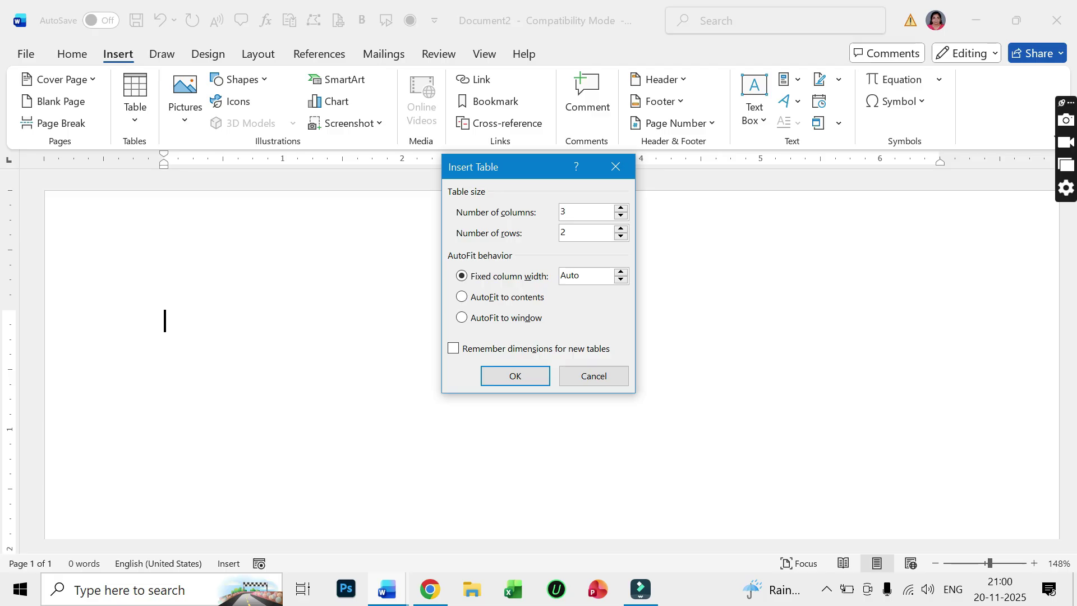
{"action": "type", "text": "3"}
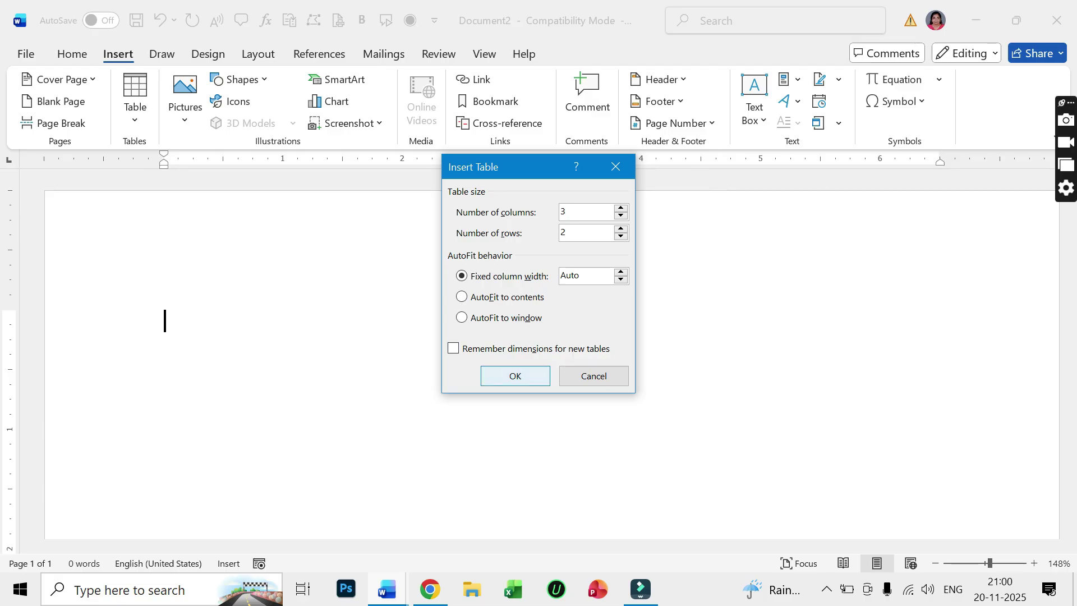
{"action": "left_click", "coordinate": [515, 376]}
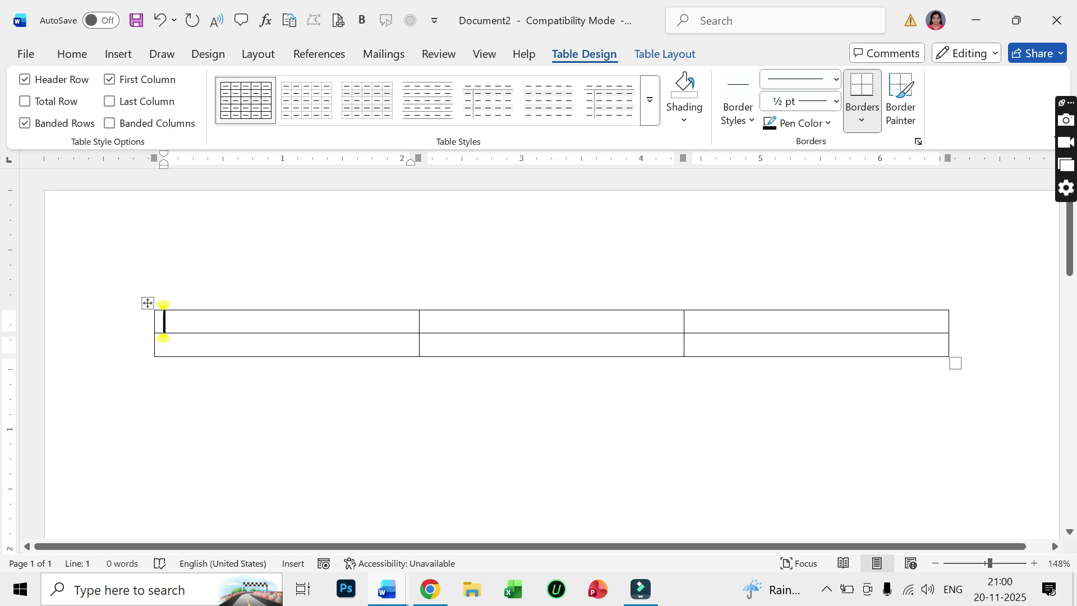
Fill the table's first row with the headings Date, Particular and Amount.
{"action": "type", "text": "da"}
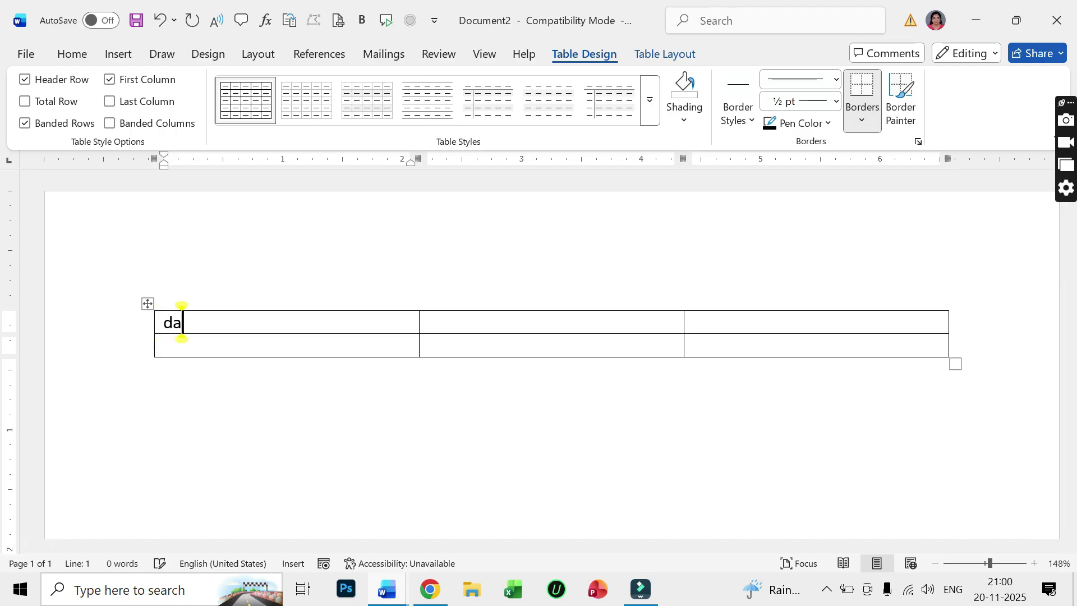
{"action": "type", "text": "te"}
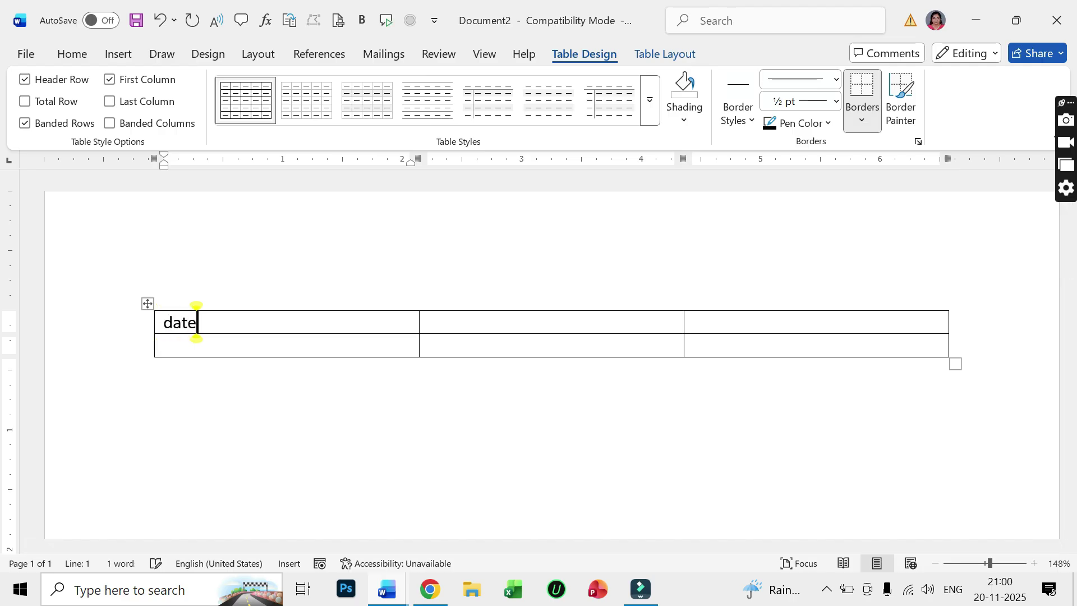
{"action": "key", "text": "Tab"}
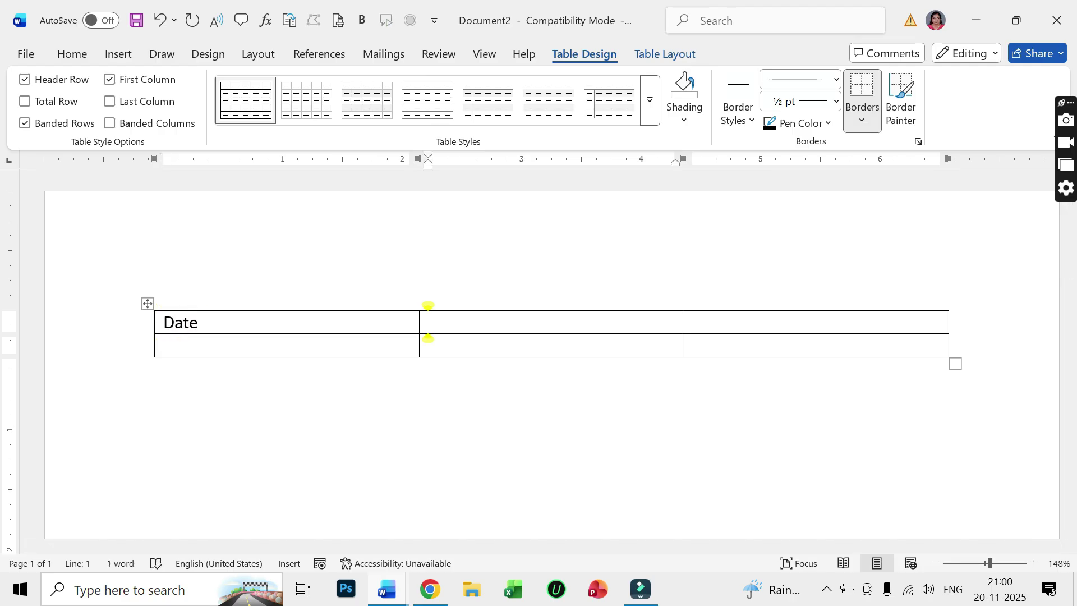
{"action": "type", "text": "particular"}
{"action": "key", "text": "Tab"}
{"action": "type", "text": "Amount"}
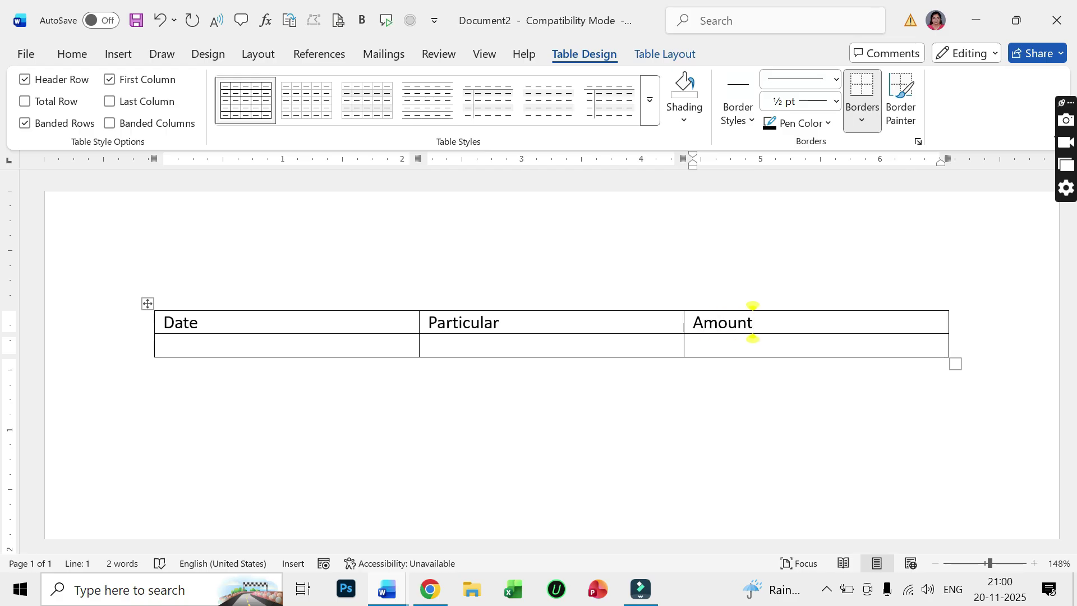
Fill the table's second row with 1/2/2025, Purchase printer and 20000.
{"action": "key", "text": "Tab"}
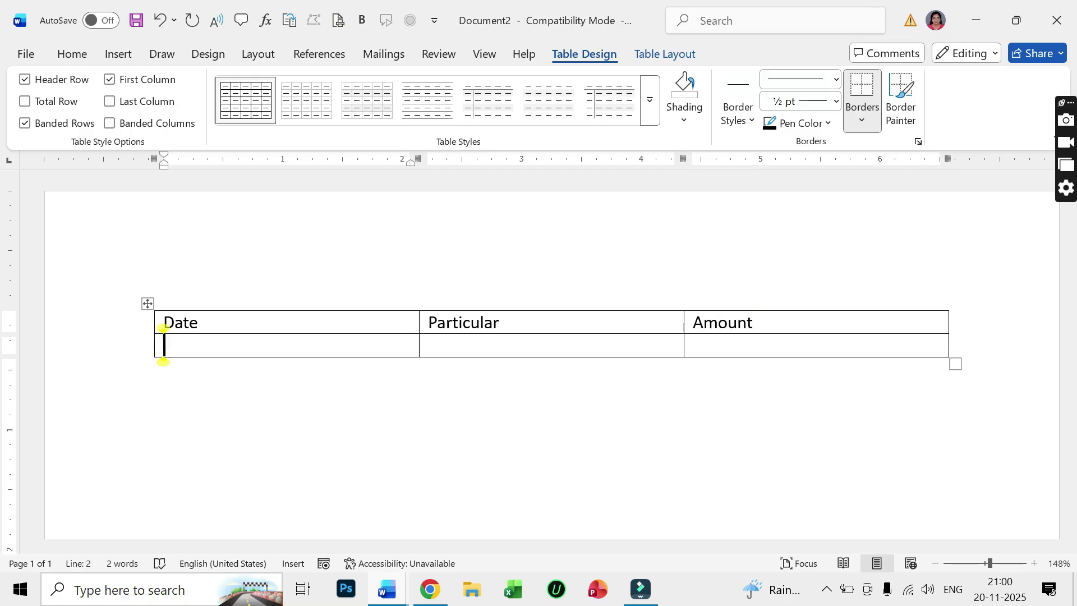
{"action": "type", "text": "1/2/"}
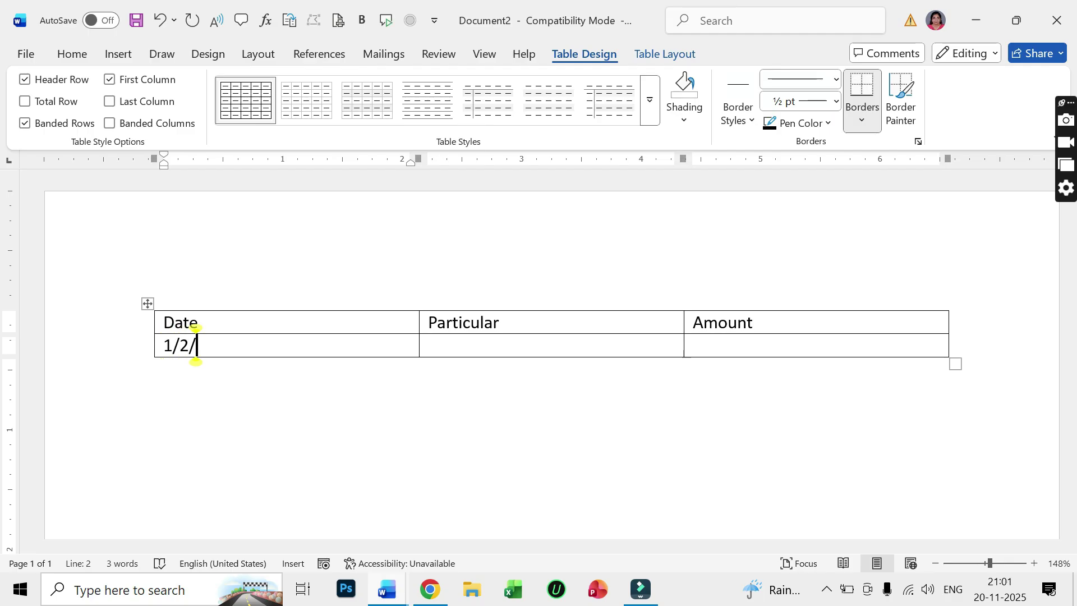
{"action": "type", "text": "2025"}
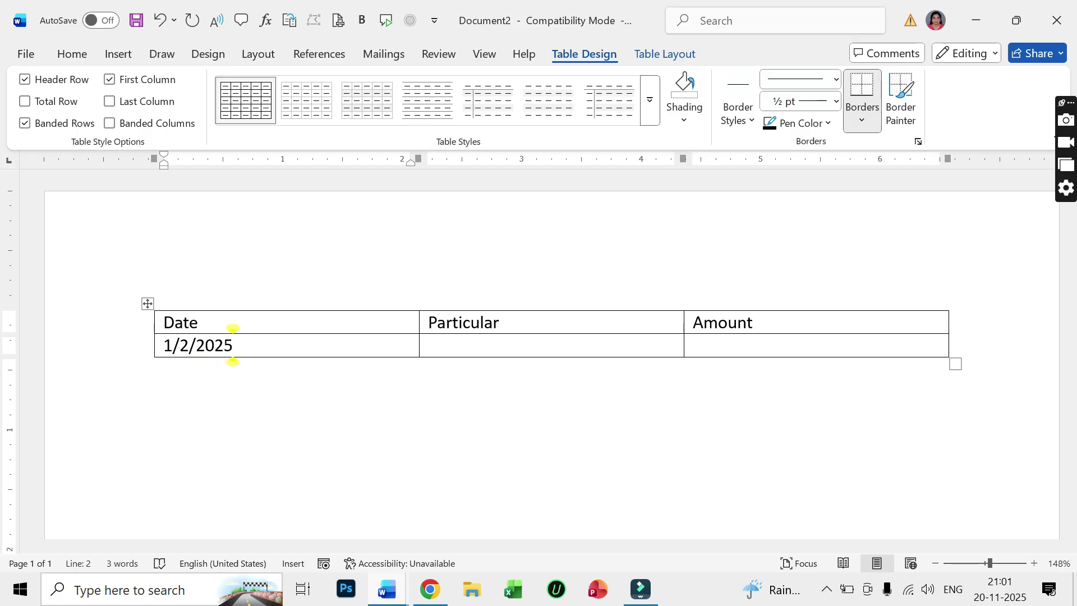
{"action": "left_click", "coordinate": [429, 345]}
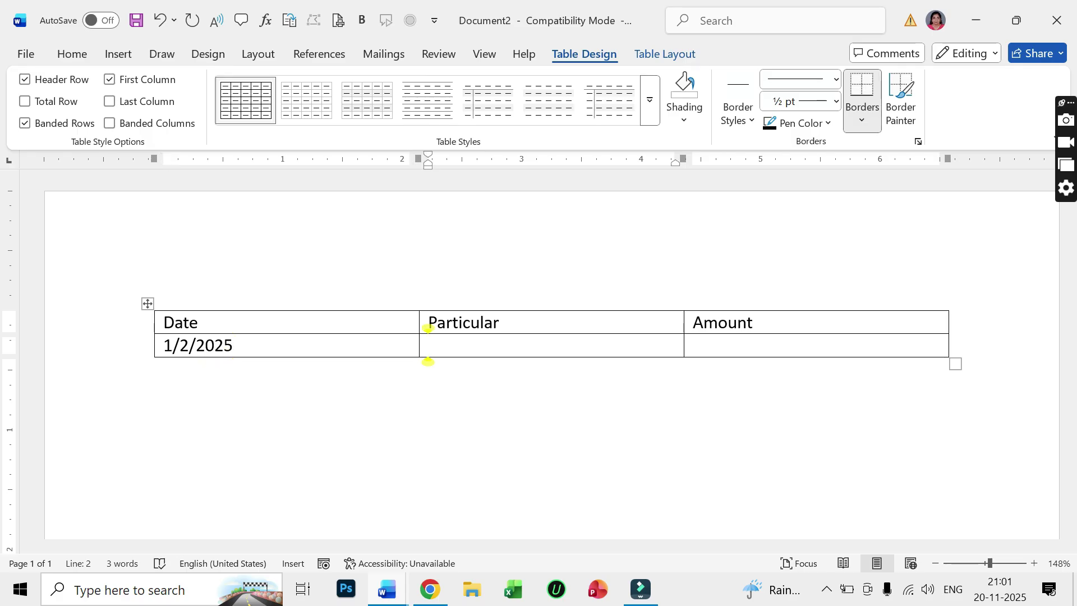
{"action": "type", "text": "purchase printer"}
{"action": "key", "text": "Tab"}
{"action": "type", "text": "20000"}
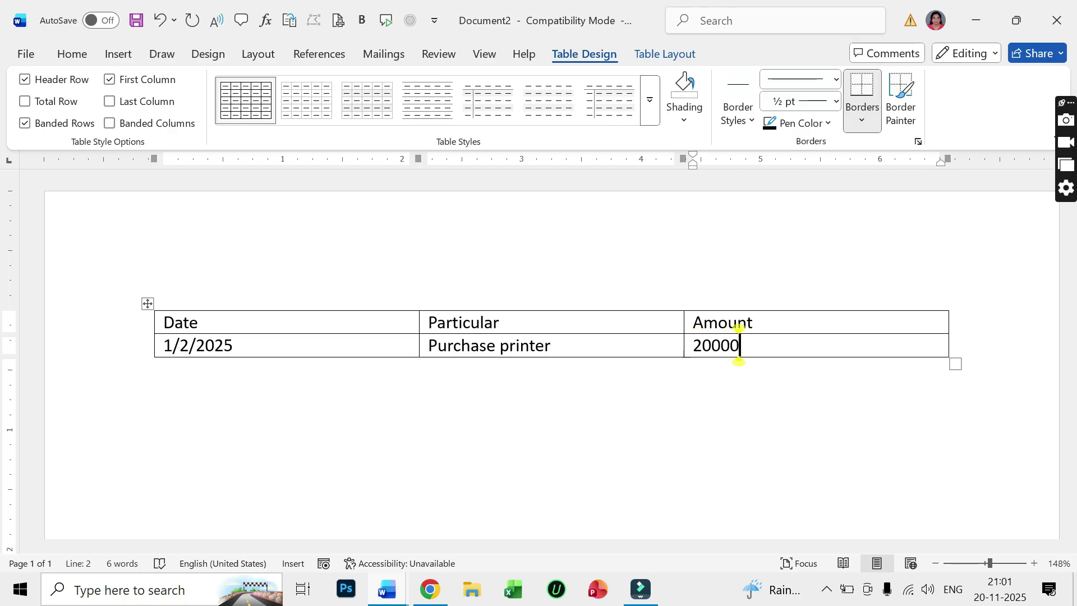
Add a third row to the table containing 2/2/2025, Sale printer and 30000.
{"action": "key", "text": "Tab"}
{"action": "type", "text": "2/2/2025"}
{"action": "key", "text": "Tab"}
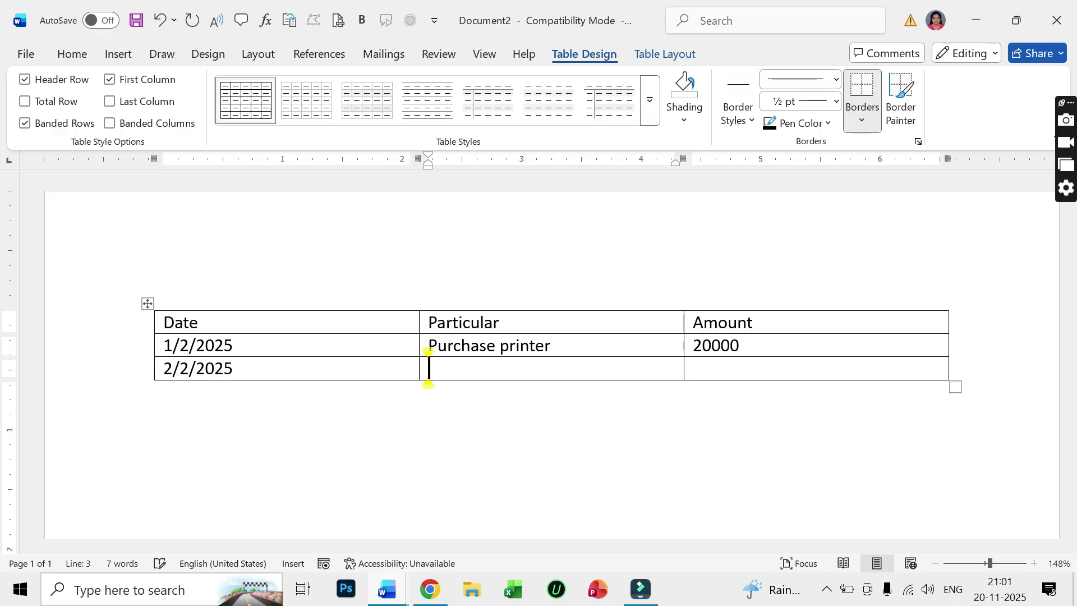
{"action": "type", "text": "sale "}
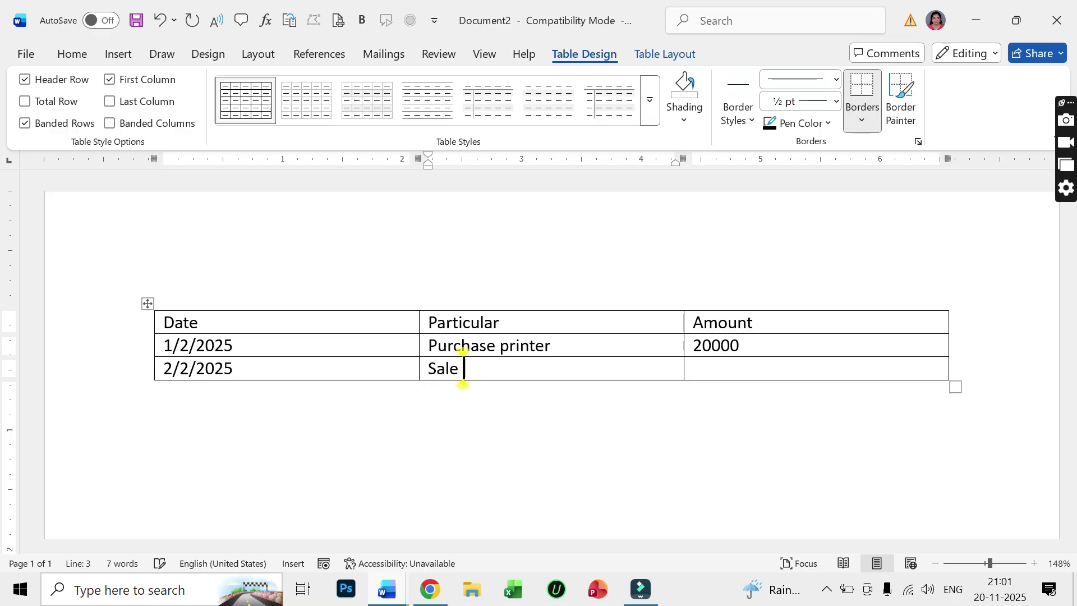
{"action": "type", "text": "printer"}
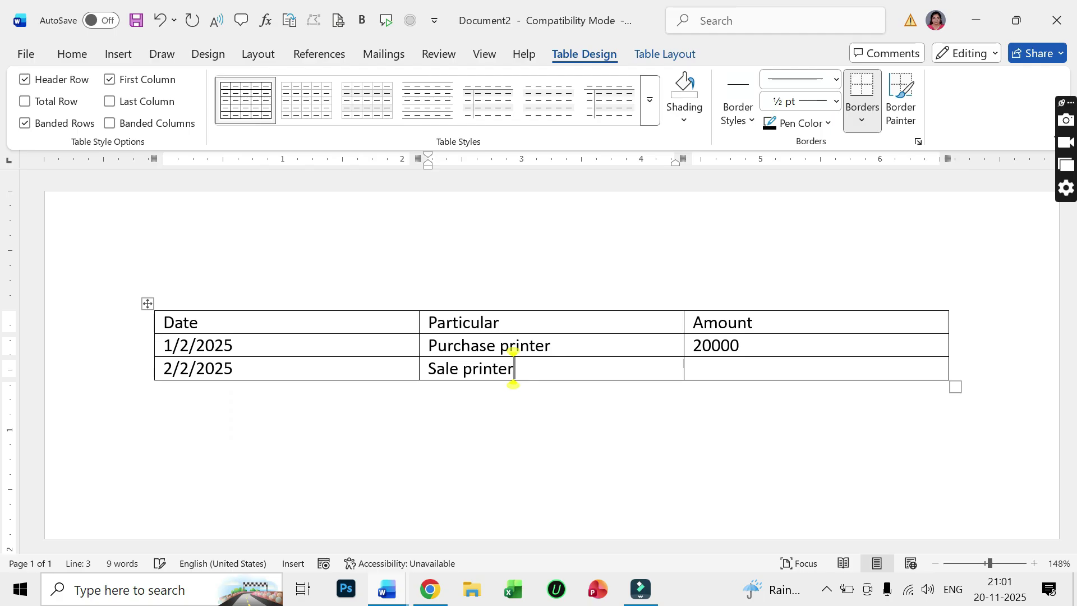
{"action": "key", "text": "Tab"}
{"action": "type", "text": "30000"}
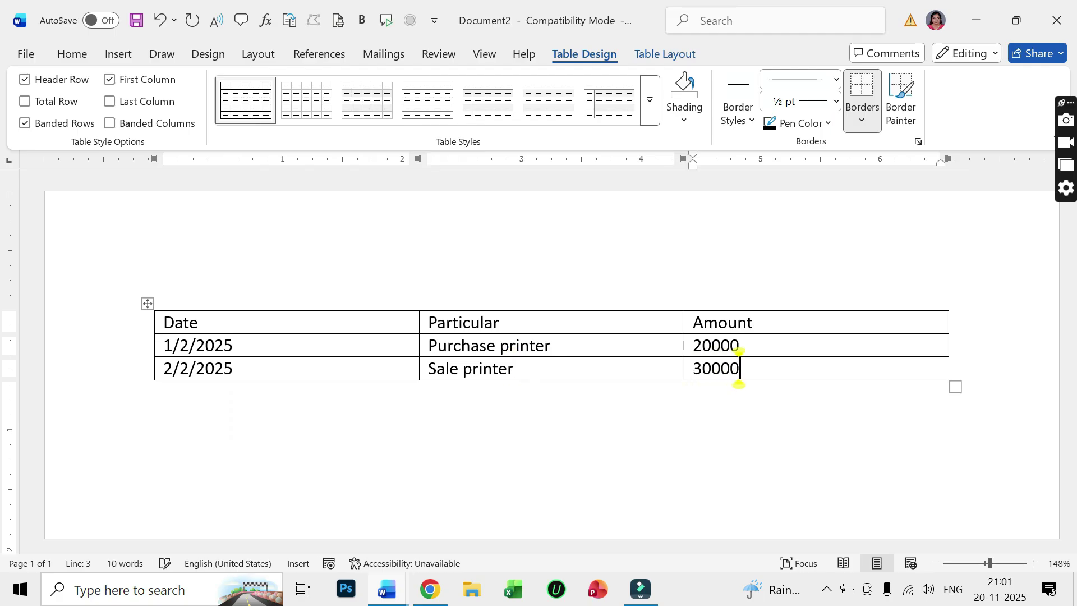
Add two empty rows at the end of the table.
{"action": "key", "text": "Tab"}
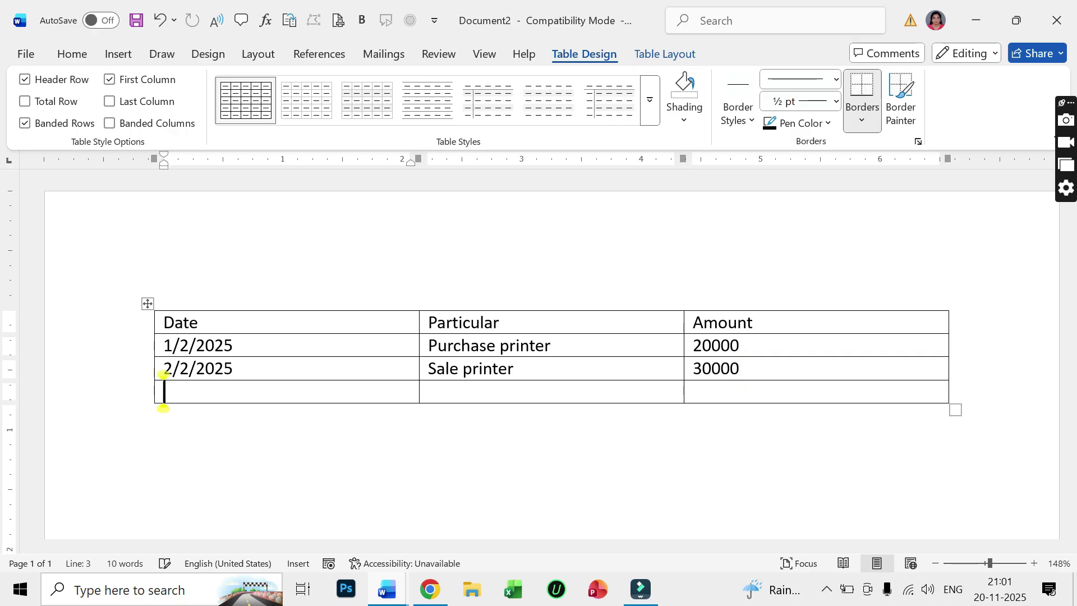
{"action": "key", "text": "Tab"}
{"action": "key", "text": "Tab"}
{"action": "key", "text": "Tab"}
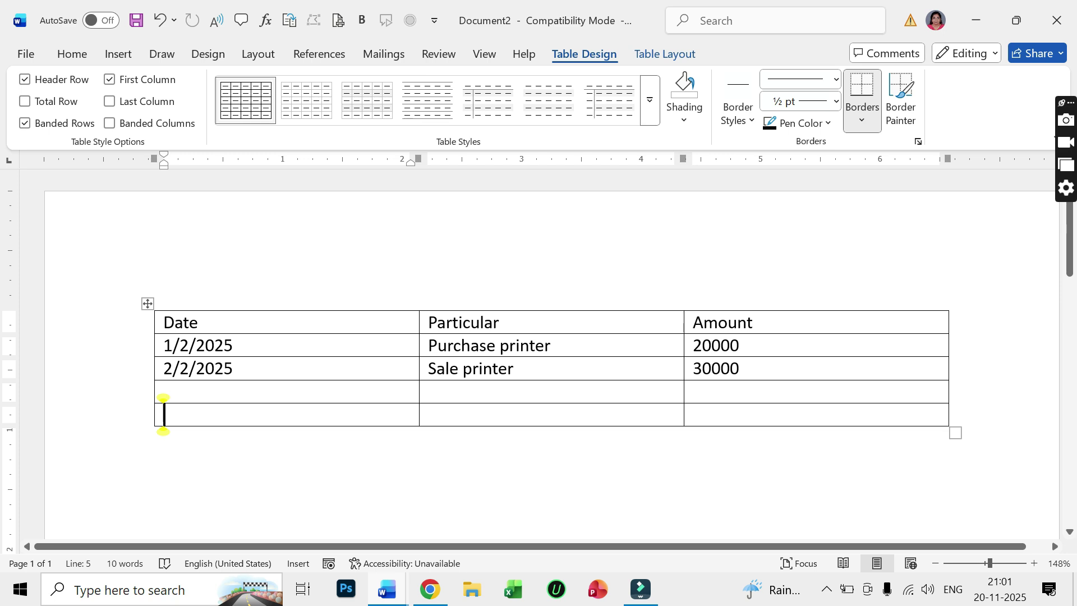
Narrow the Date column to about 1.26" and the Particular and Amount columns to slightly wider than their text.
{"action": "left_click_drag", "start_coordinate": [419, 368], "coordinate": [306, 368]}
{"action": "left_click_drag", "start_coordinate": [684, 368], "coordinate": [492, 368]}
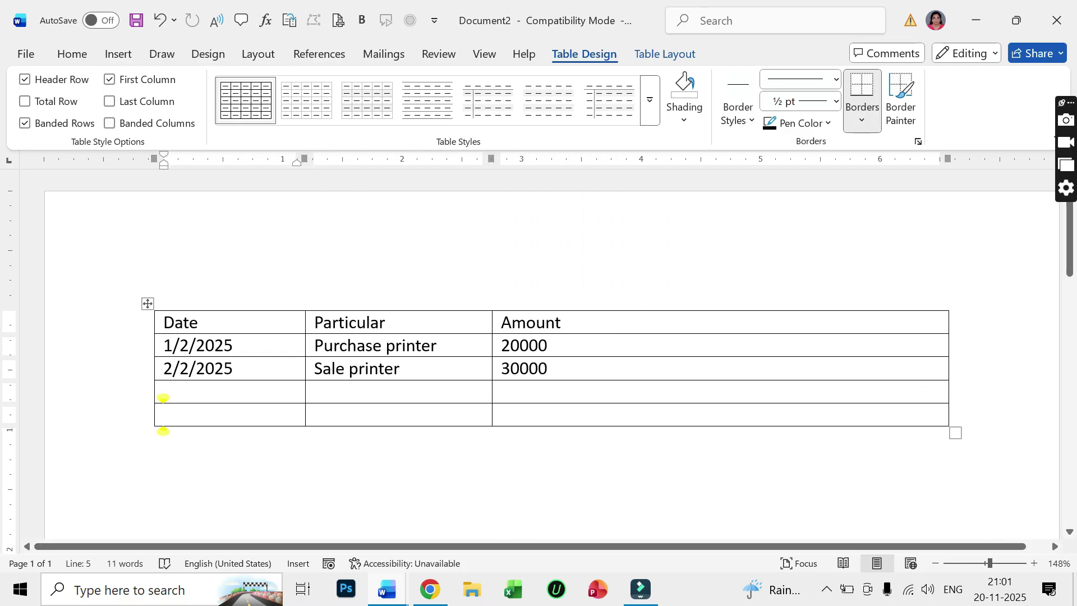
{"action": "left_click_drag", "start_coordinate": [949, 368], "coordinate": [597, 368]}
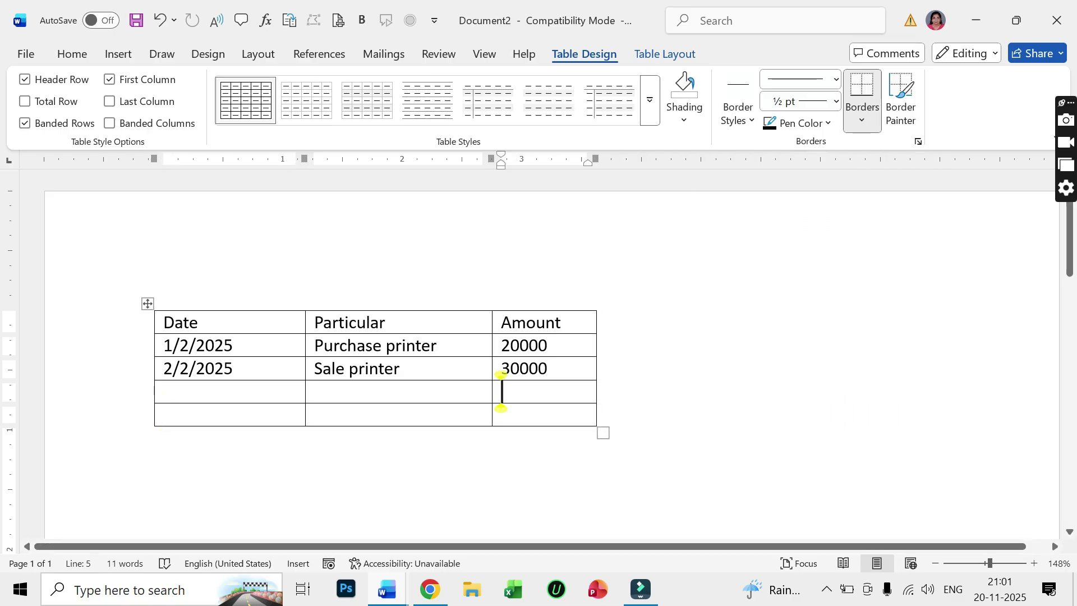
Add three more empty rows at the end of the table.
{"action": "key", "text": "Tab"}
{"action": "key", "text": "Tab"}
{"action": "key", "text": "Tab"}
{"action": "key", "text": "Tab"}
{"action": "key", "text": "Tab"}
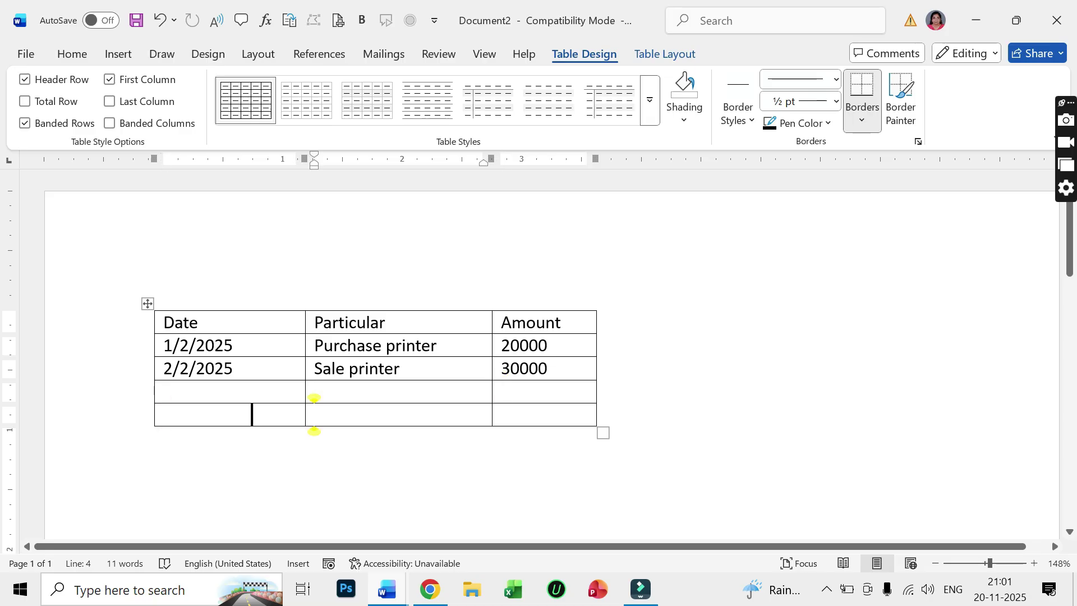
{"action": "key", "text": "Tab"}
{"action": "key", "text": "Tab"}
{"action": "key", "text": "Tab"}
{"action": "key", "text": "Tab"}
{"action": "key", "text": "Tab"}
{"action": "key", "text": "Tab"}
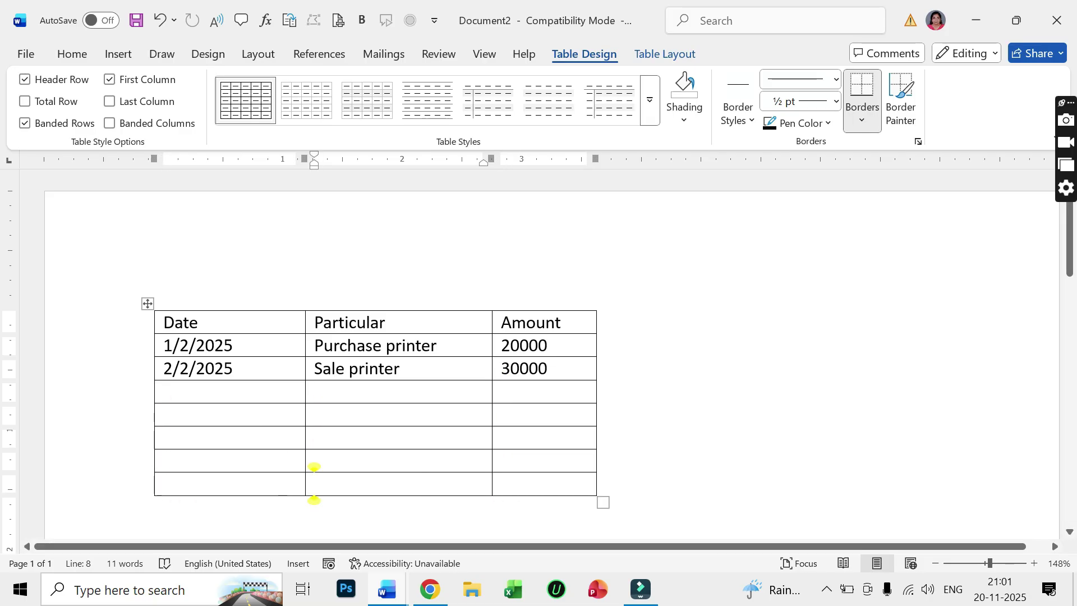
Insert an empty row above the Date, Particular and Amount heading row.
{"action": "left_click", "coordinate": [198, 322]}
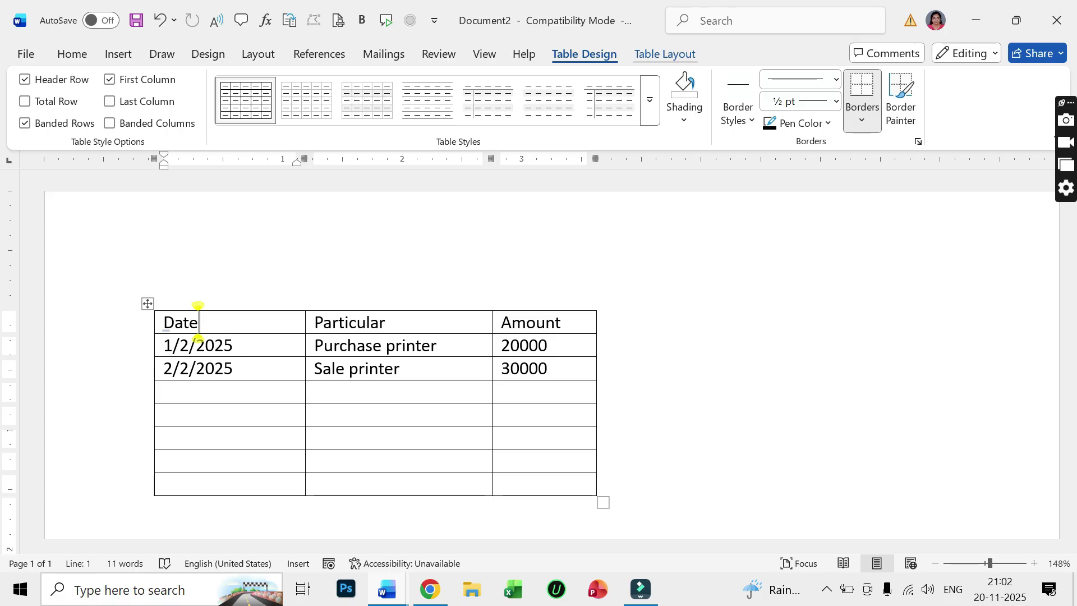
{"action": "left_click", "coordinate": [665, 54]}
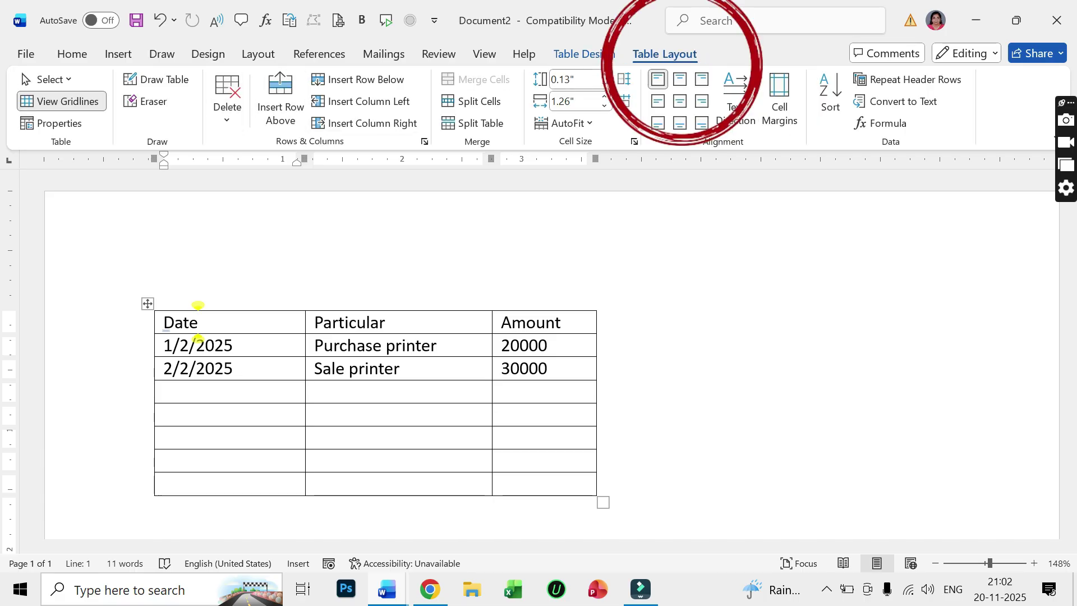
{"action": "left_click", "coordinate": [281, 98]}
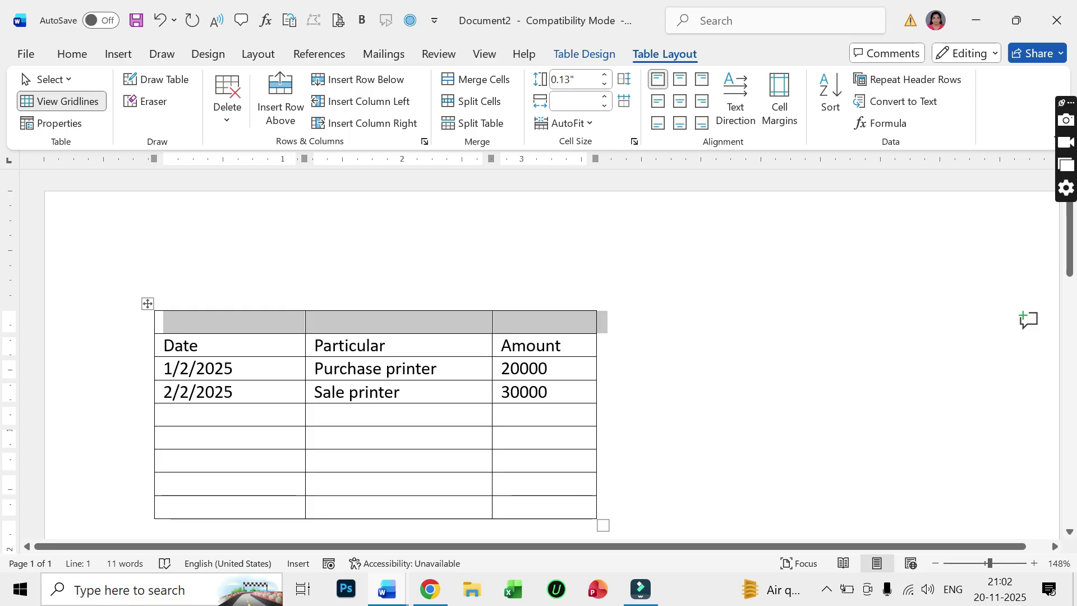
Try merging the cells of the empty top row into one and undo the merge.
{"action": "left_click", "coordinate": [477, 80]}
{"action": "left_click", "coordinate": [164, 322]}
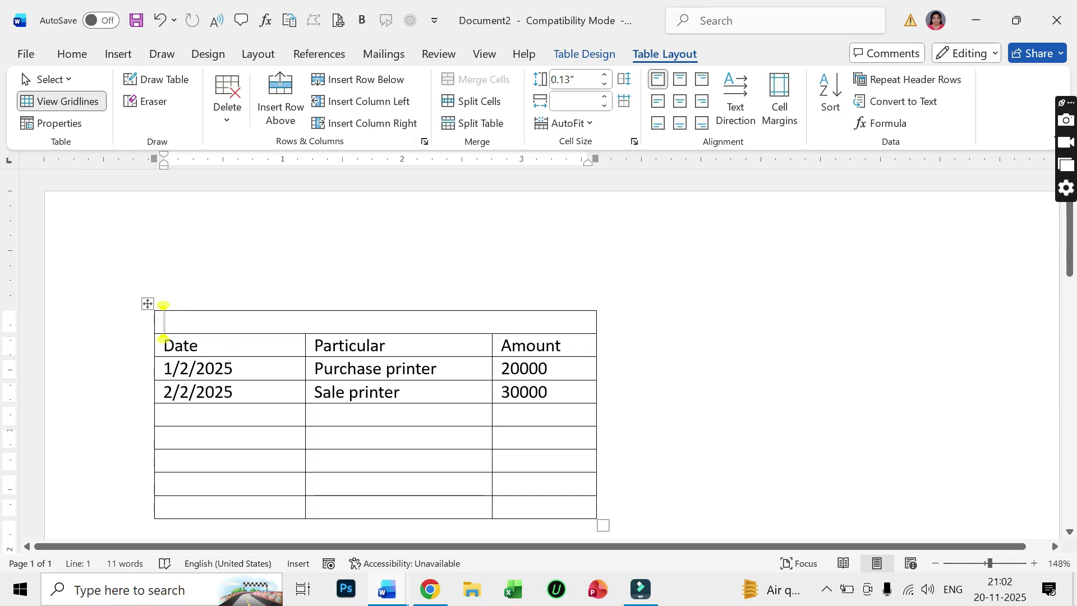
{"action": "key", "text": "ctrl+z"}
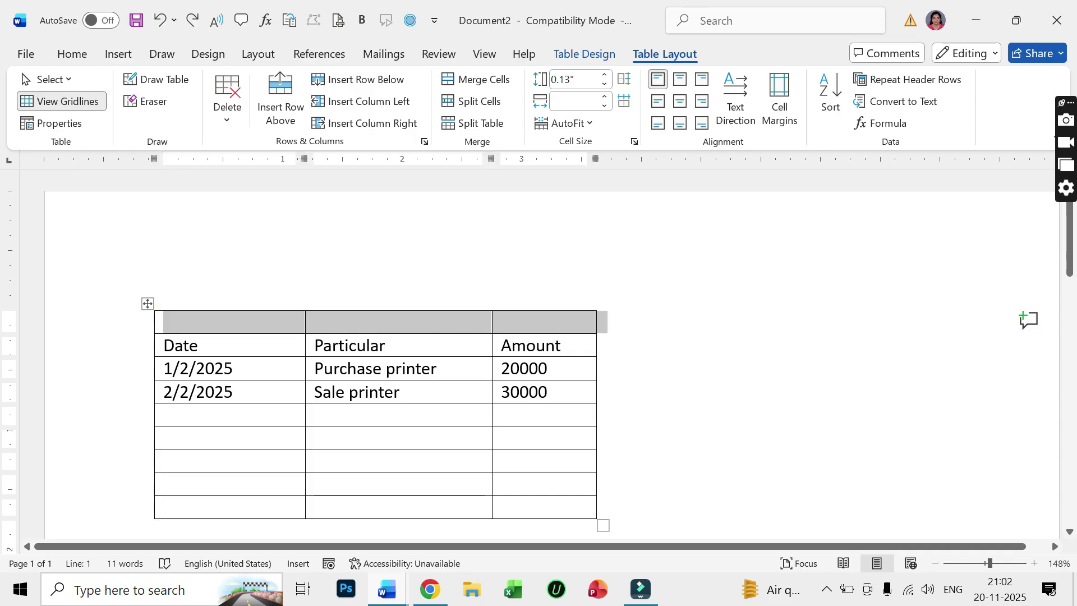
Try deleting the 2/2/2025 Sale printer row from the table and undo the deletion.
{"action": "left_click", "coordinate": [234, 392]}
{"action": "left_click_drag", "start_coordinate": [234, 392], "coordinate": [561, 392]}
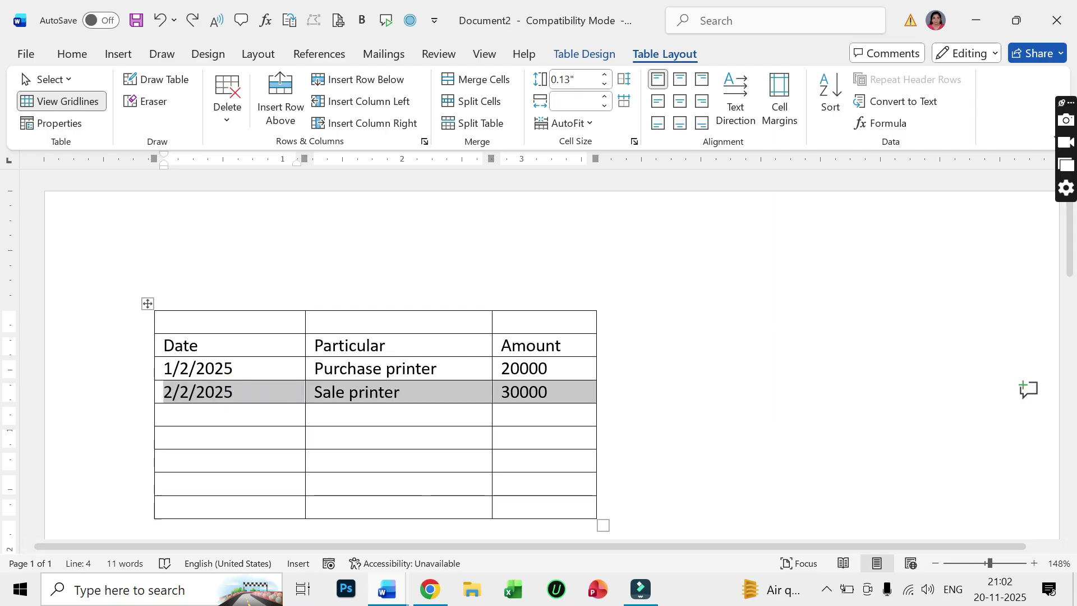
{"action": "left_click", "coordinate": [227, 106]}
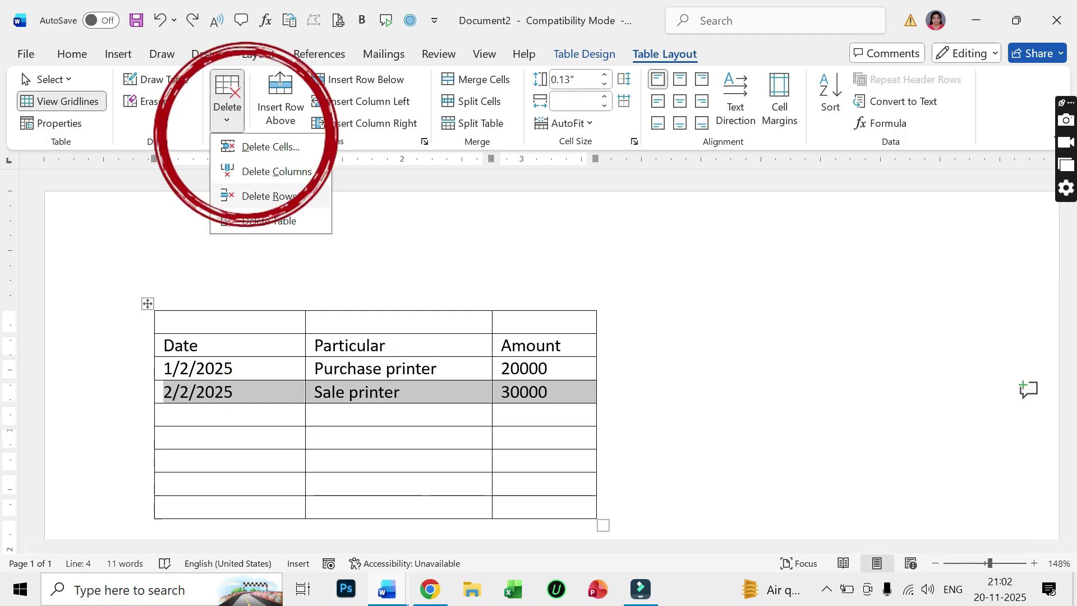
{"action": "left_click", "coordinate": [268, 196]}
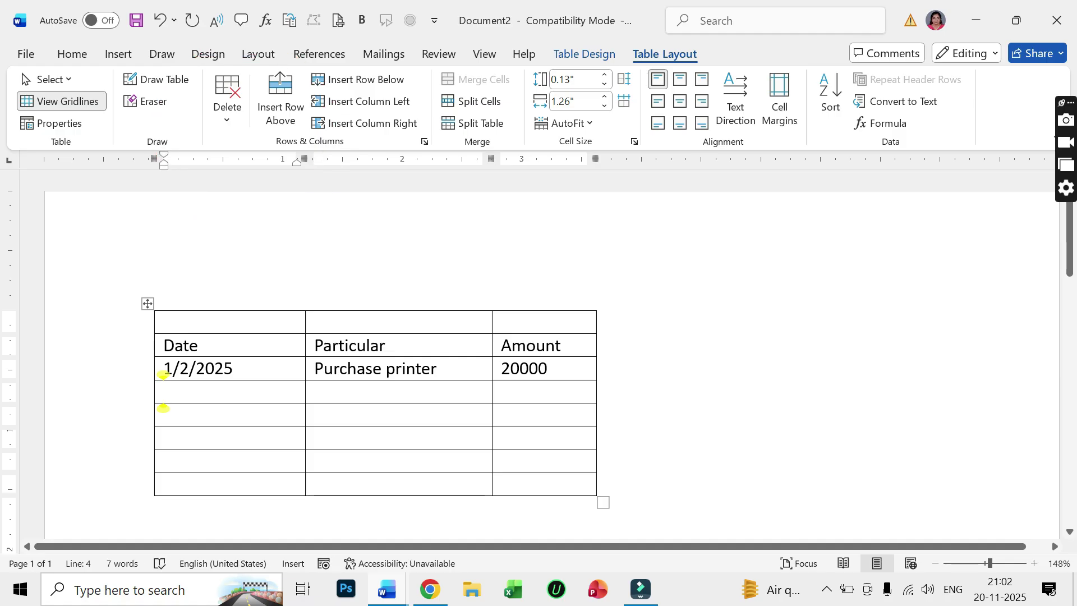
{"action": "key", "text": "ctrl+z"}
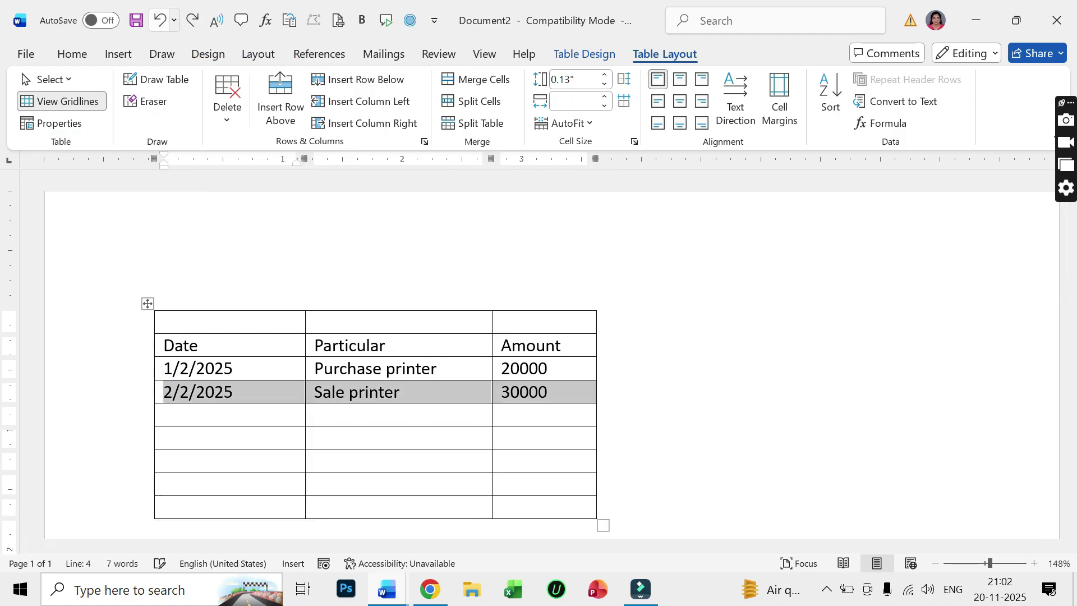
{"action": "left_click", "coordinate": [400, 391]}
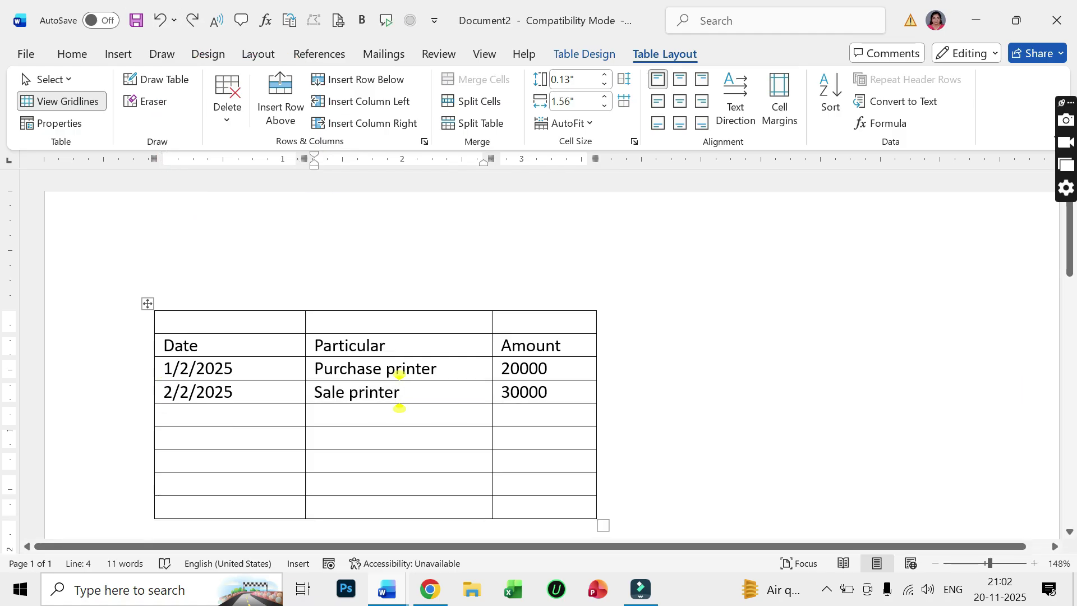
Try deleting the Date column from the table and undo the deletion.
{"action": "key", "text": "ctrl+Home"}
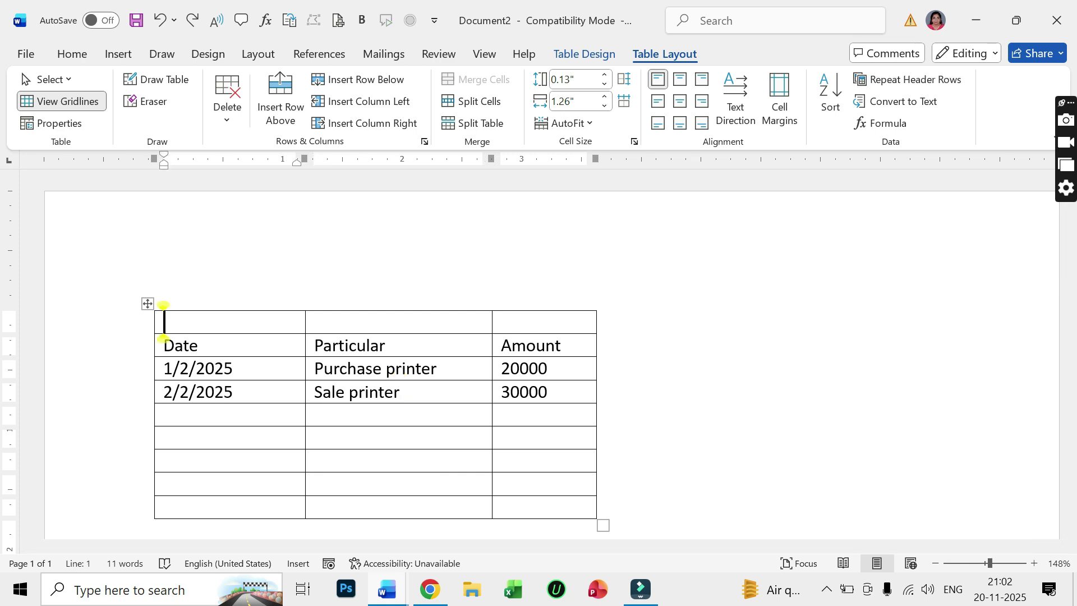
{"action": "left_click", "coordinate": [227, 104]}
{"action": "left_click", "coordinate": [277, 171]}
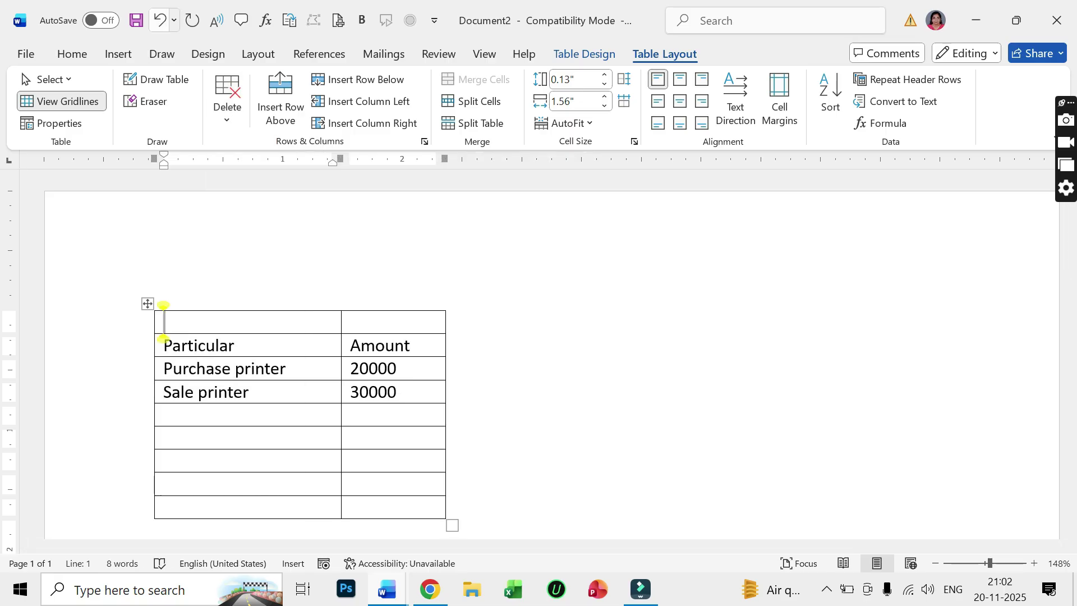
{"action": "key", "text": "ctrl+z"}
{"action": "left_click", "coordinate": [315, 414]}
{"action": "left_click", "coordinate": [163, 322]}
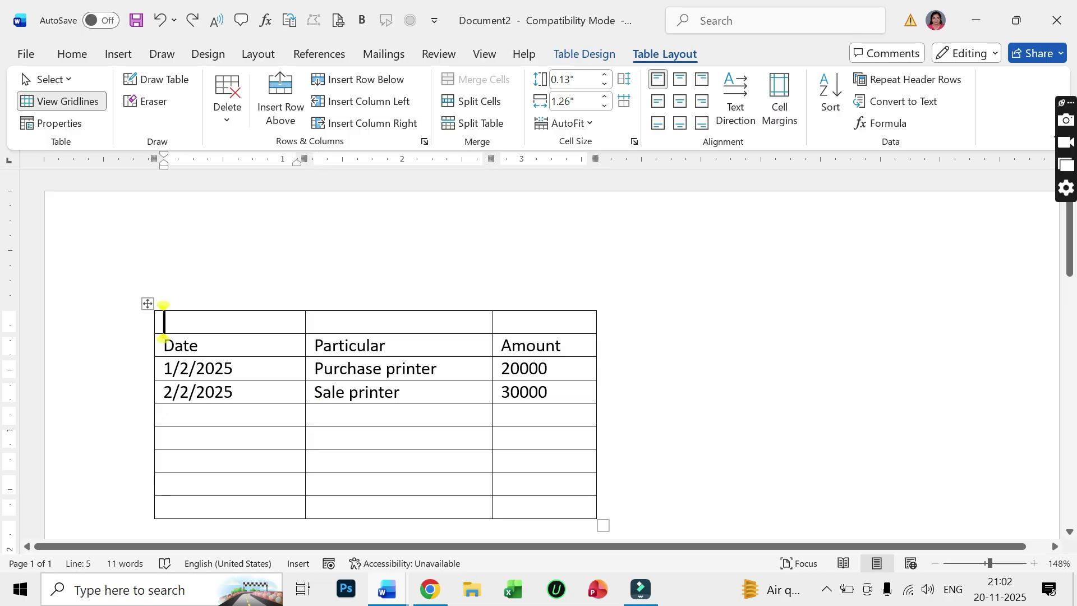
Insert an empty column before the Date column and delete that new column again.
{"action": "left_click", "coordinate": [234, 368]}
{"action": "left_click", "coordinate": [233, 392]}
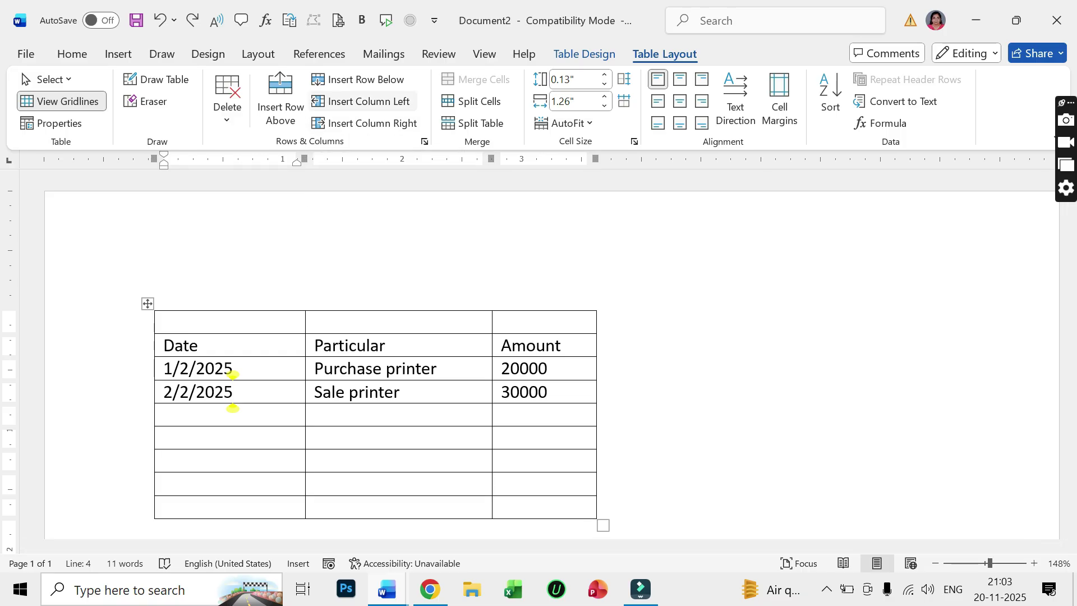
{"action": "left_click", "coordinate": [364, 101]}
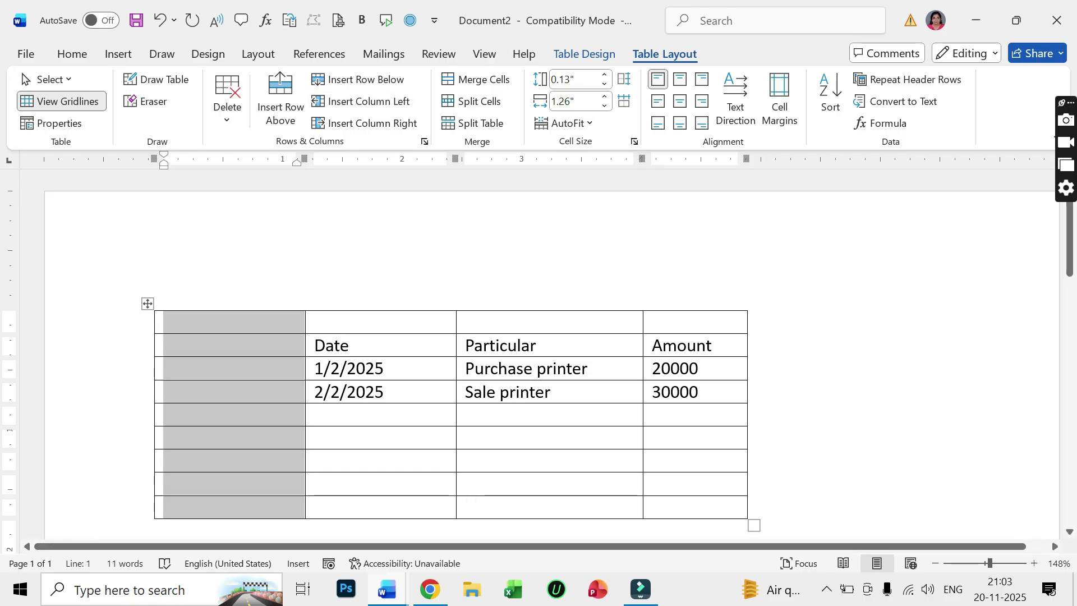
{"action": "left_click", "coordinate": [227, 107]}
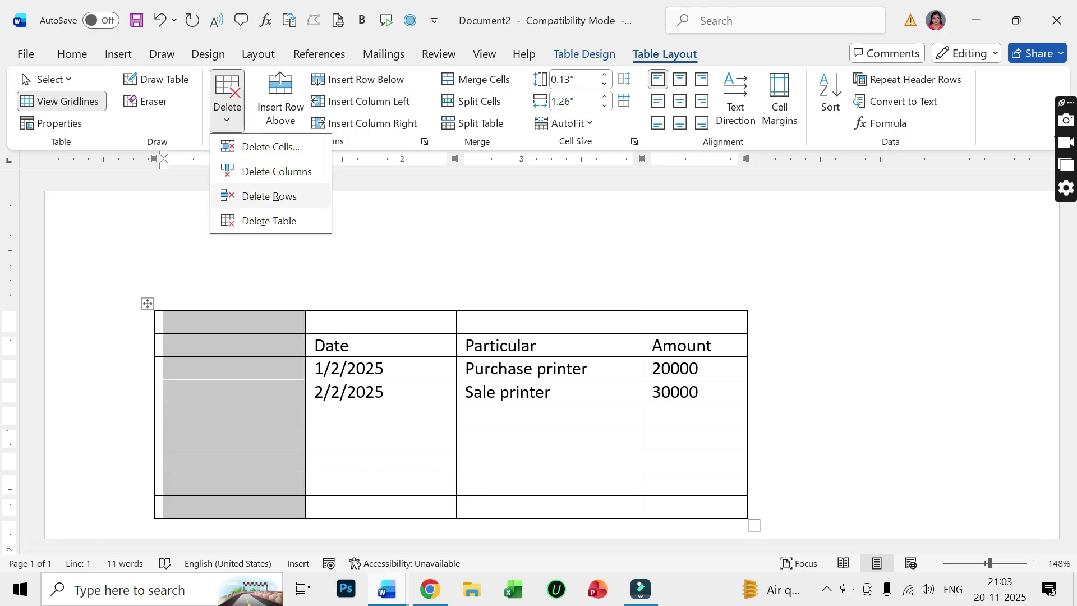
{"action": "left_click", "coordinate": [277, 171]}
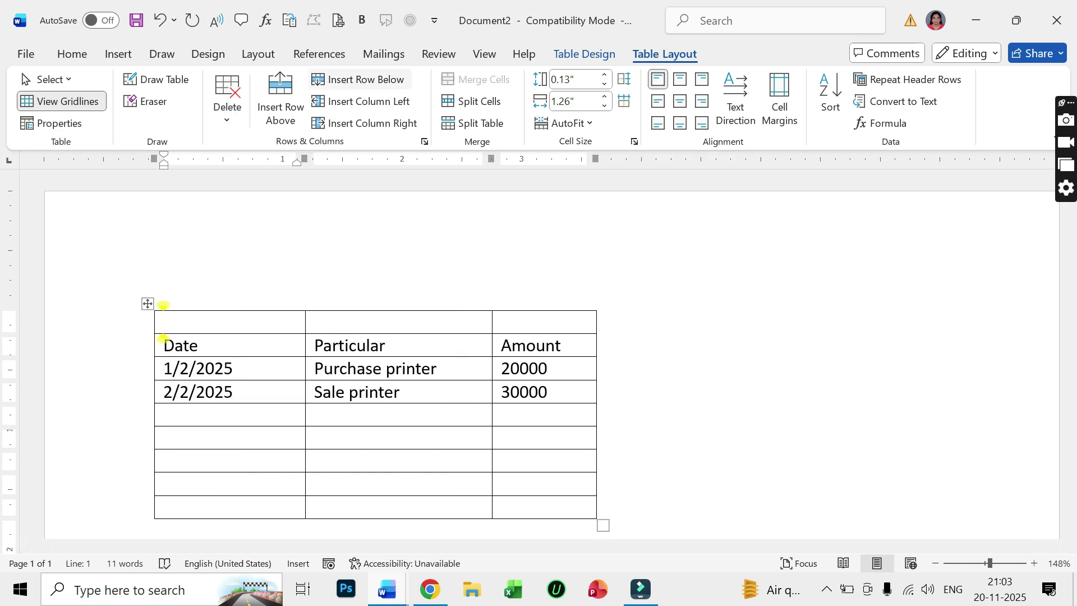
Merge the empty top row into one cell and enter the heading "sale", centred horizontally and vertically.
{"action": "left_click_drag", "start_coordinate": [164, 322], "coordinate": [561, 322]}
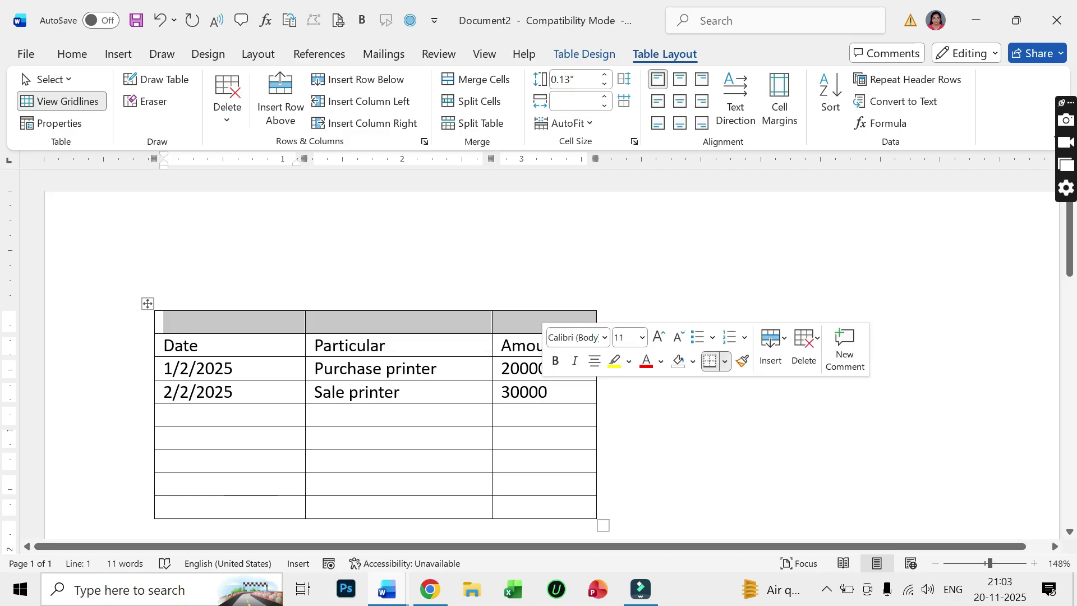
{"action": "left_click", "coordinate": [476, 79]}
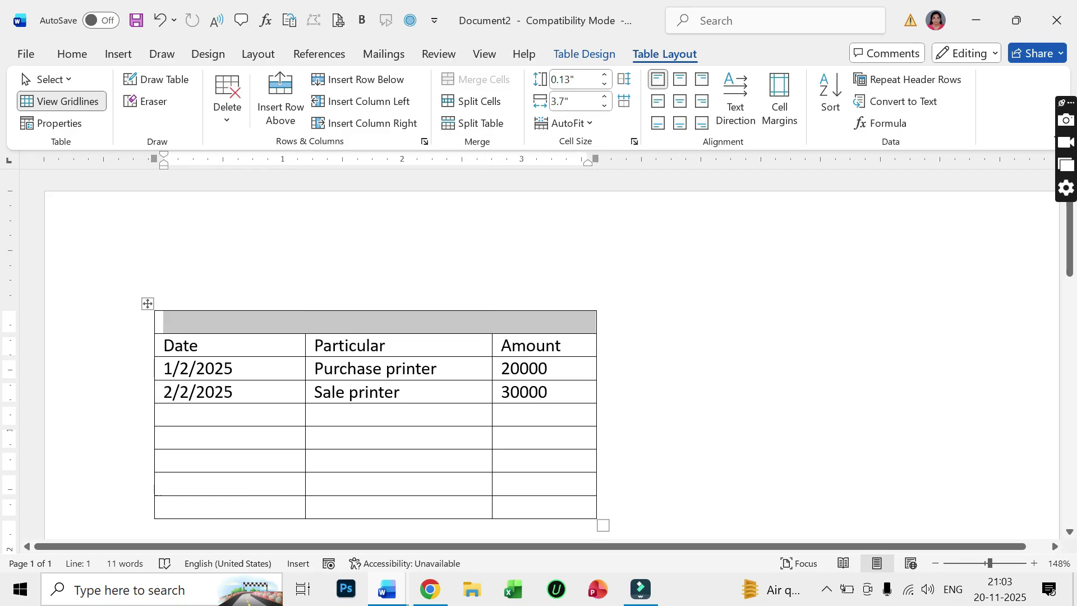
{"action": "type", "text": "sale"}
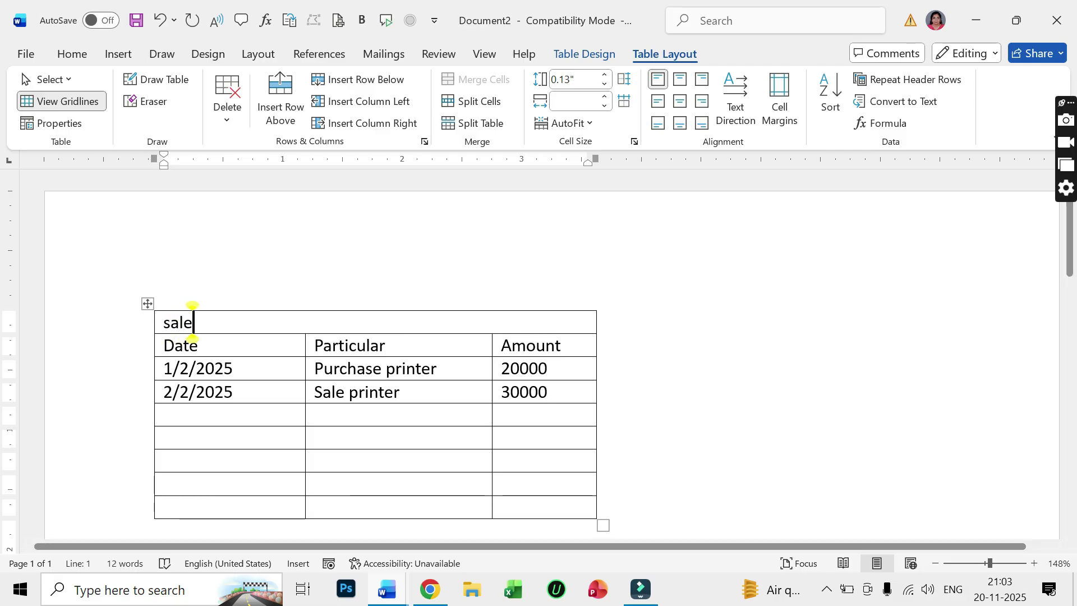
{"action": "left_click", "coordinate": [681, 102]}
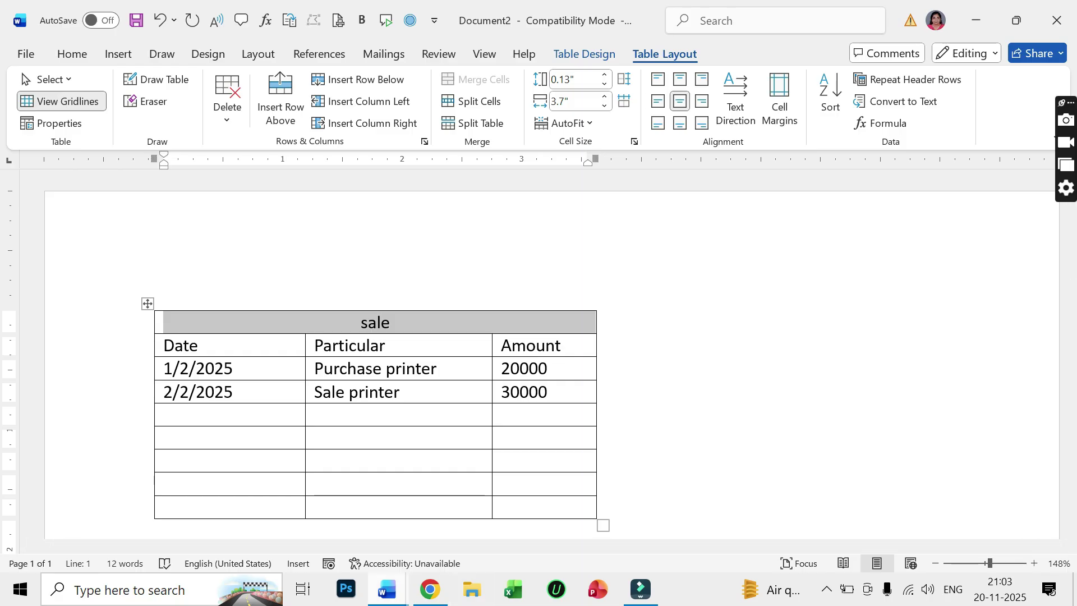
Check the topic list in the Table in Microsoft Word document and switch to the purchase table 2 document.
{"action": "mouse_move", "coordinate": [387, 589]}
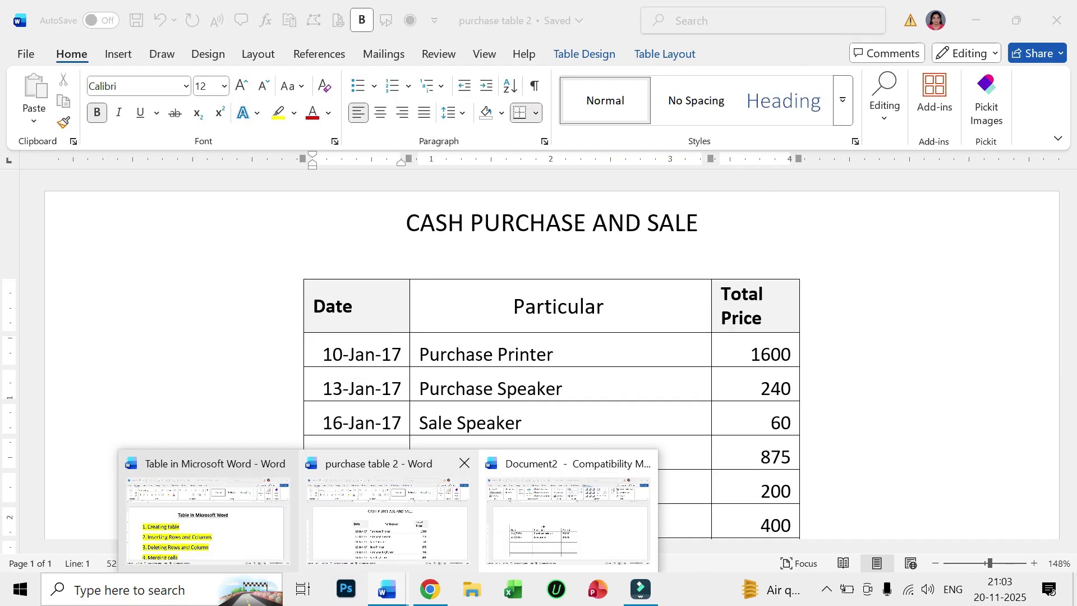
{"action": "left_click", "coordinate": [387, 519]}
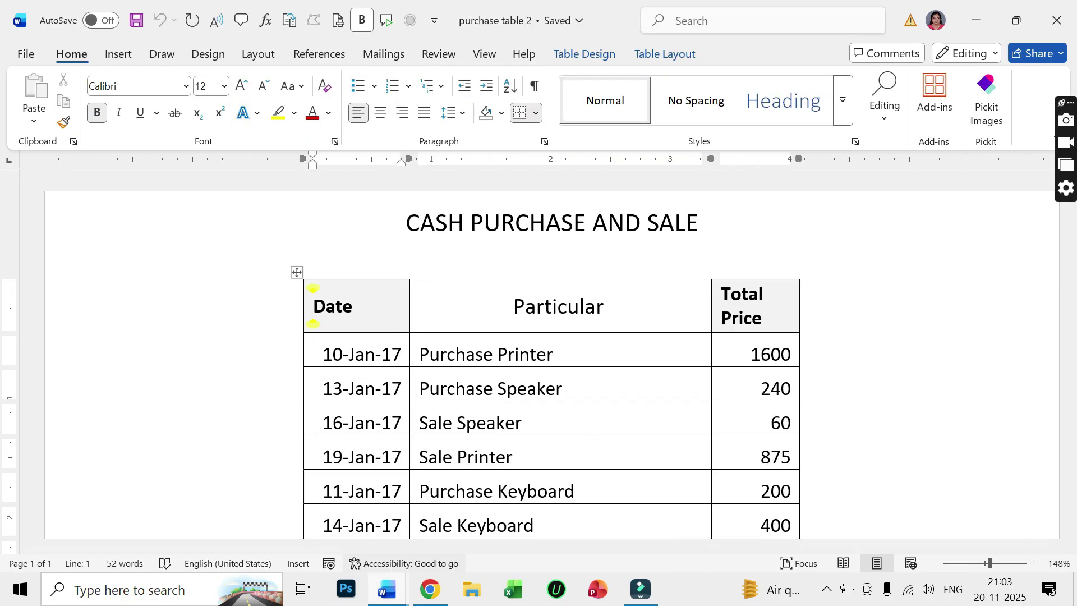
{"action": "mouse_move", "coordinate": [387, 589]}
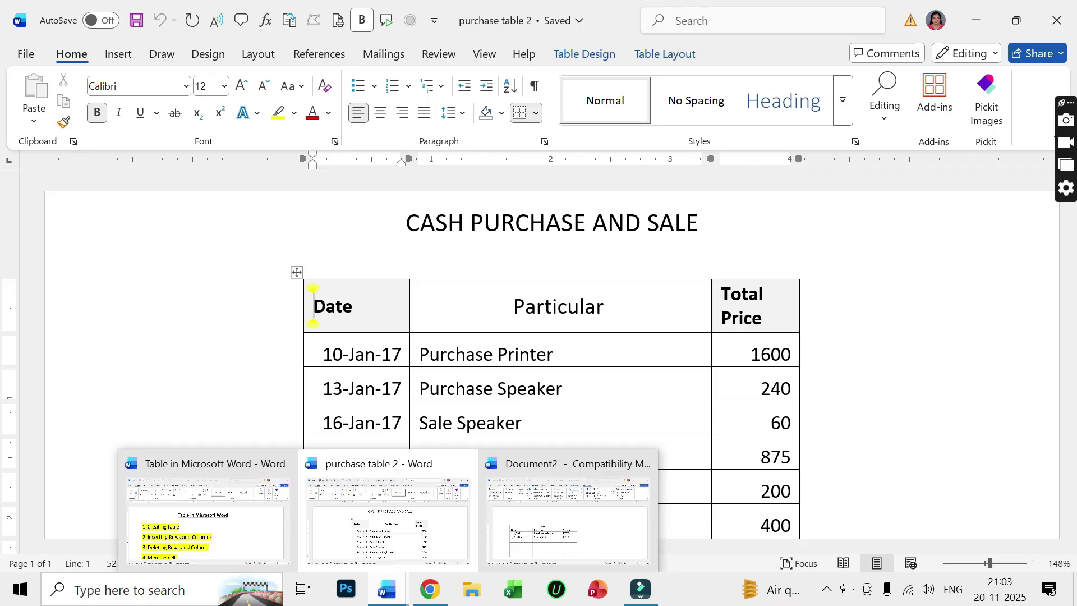
{"action": "left_click", "coordinate": [207, 517]}
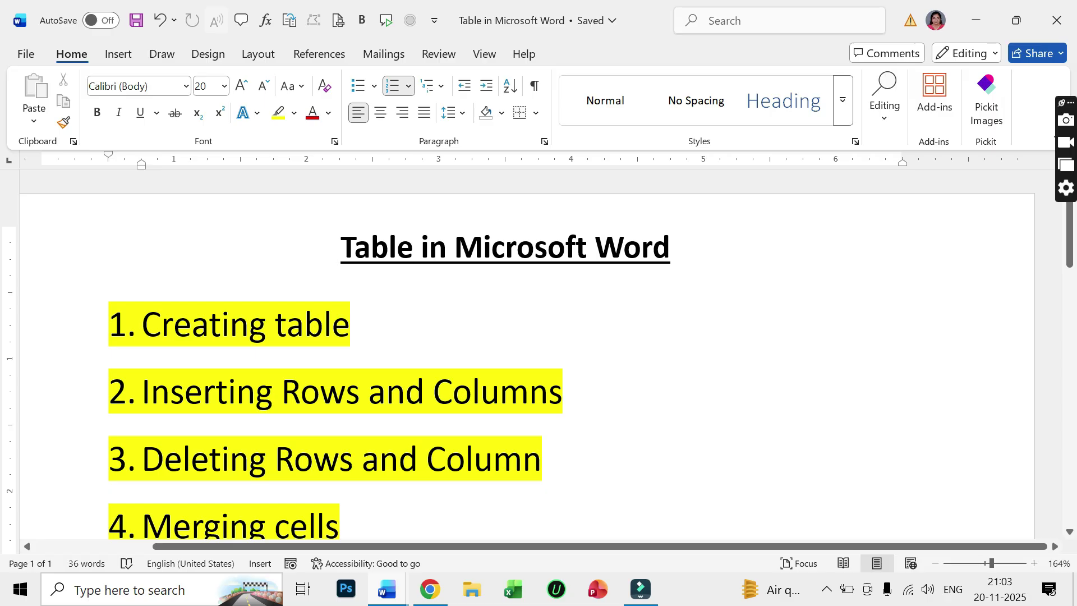
{"action": "scroll", "coordinate": [528, 353], "scroll_direction": "down", "scroll_amount": 3}
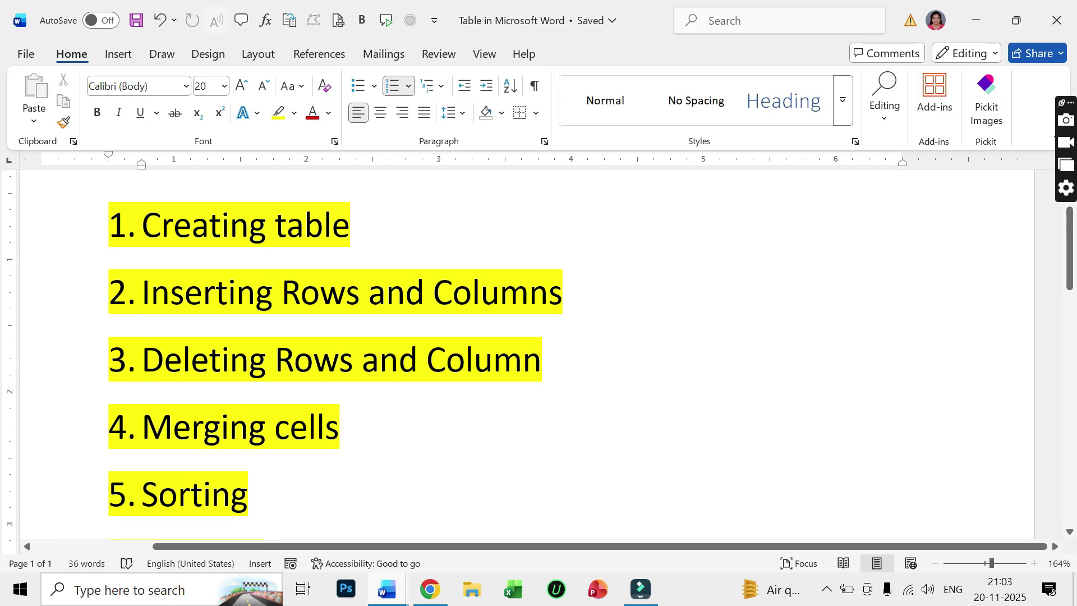
{"action": "mouse_move", "coordinate": [387, 589]}
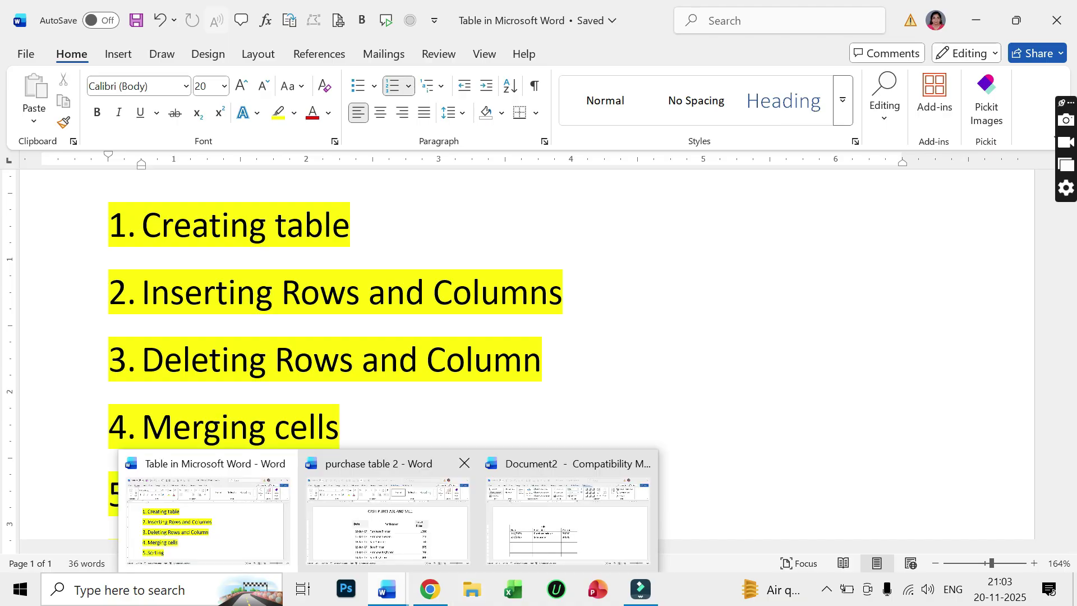
{"action": "left_click", "coordinate": [393, 494]}
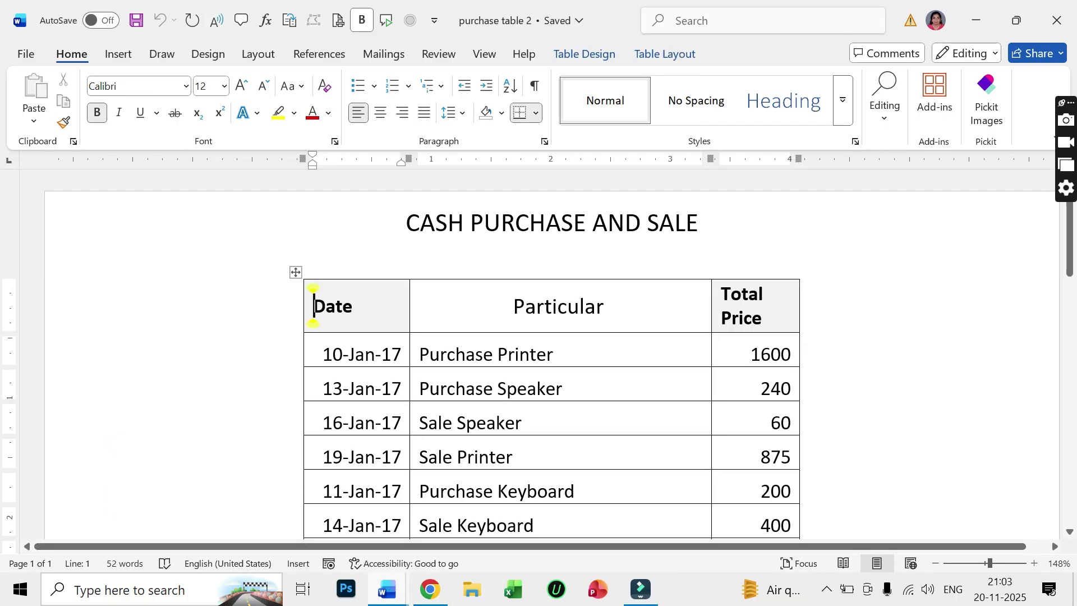
Make the 16-Jan-17 row slightly taller and look over the purchase and sale entries down to the last row.
{"action": "left_click_drag", "start_coordinate": [426, 355], "coordinate": [494, 389]}
{"action": "mouse_move", "coordinate": [561, 435]}
{"action": "left_mouse_down"}
{"action": "mouse_move", "coordinate": [561, 458]}
{"action": "mouse_move", "coordinate": [561, 444]}
{"action": "left_mouse_up"}
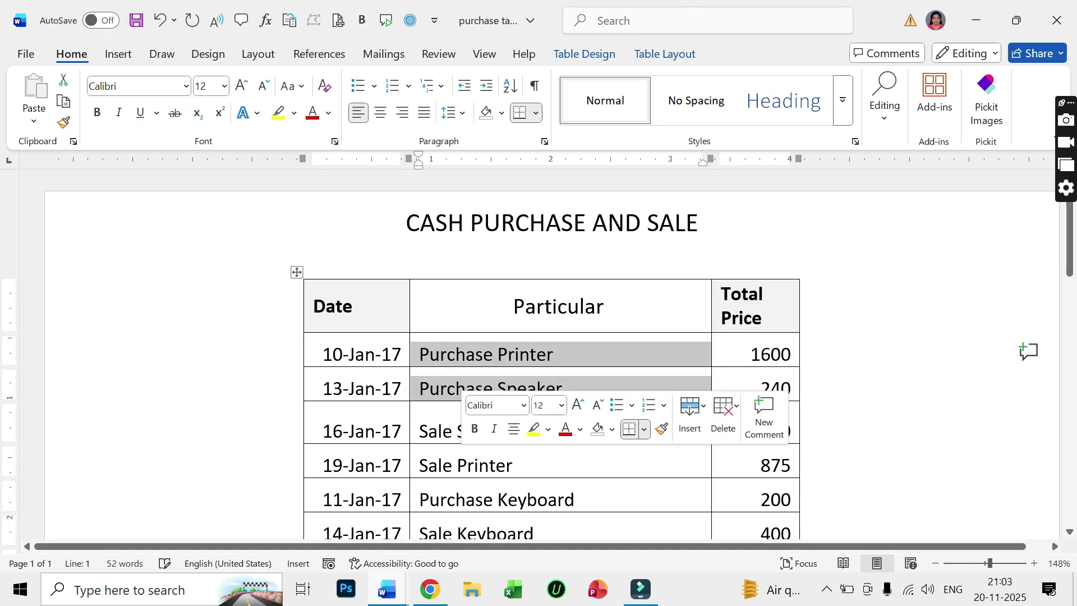
{"action": "scroll", "coordinate": [561, 348], "scroll_direction": "down", "scroll_amount": 3}
{"action": "scroll", "coordinate": [561, 347], "scroll_direction": "down", "scroll_amount": 1}
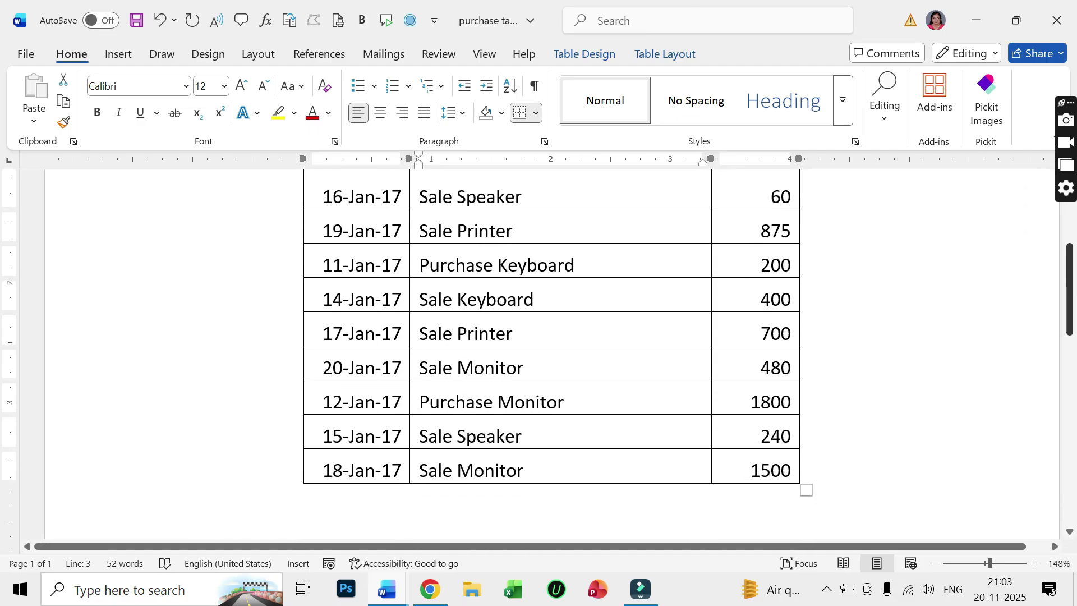
{"action": "scroll", "coordinate": [561, 348], "scroll_direction": "up", "scroll_amount": 5}
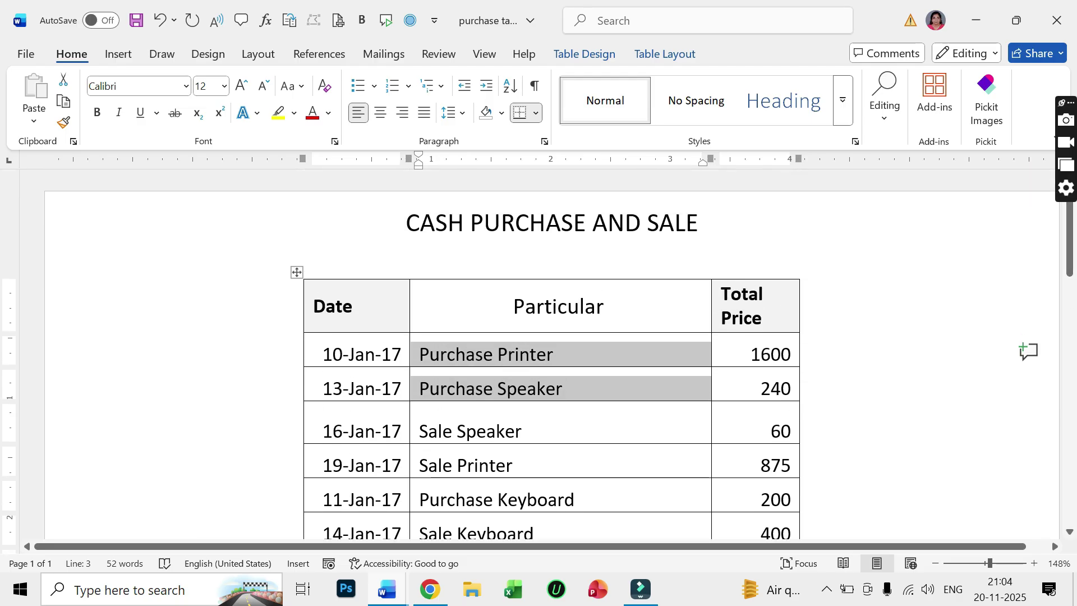
Sort the purchase and sale table by the Particular column in ascending order, keeping the header row in place.
{"action": "left_click", "coordinate": [567, 388]}
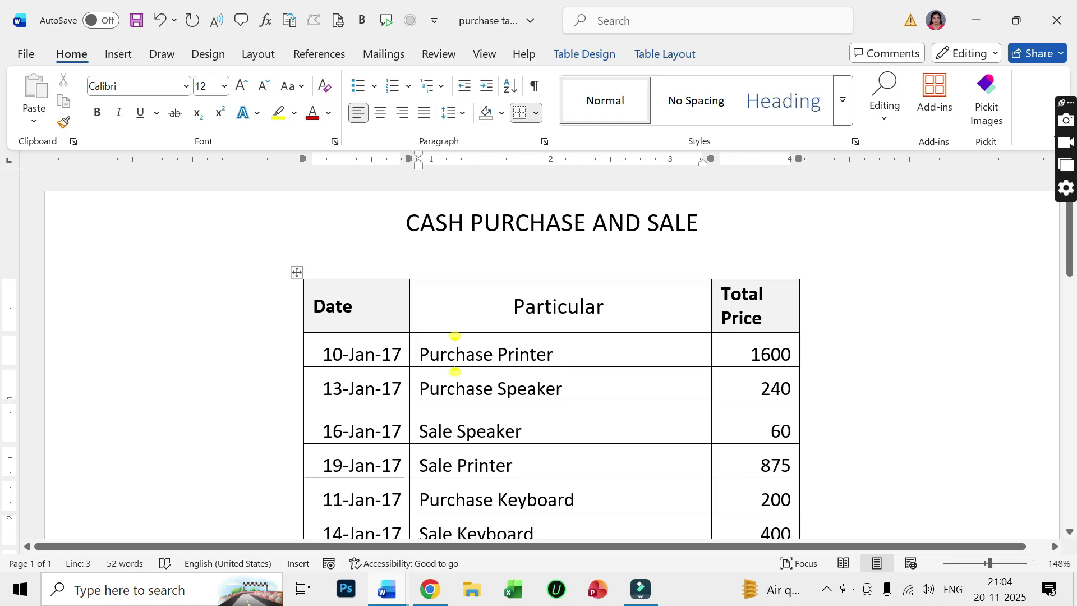
{"action": "left_click", "coordinate": [665, 54]}
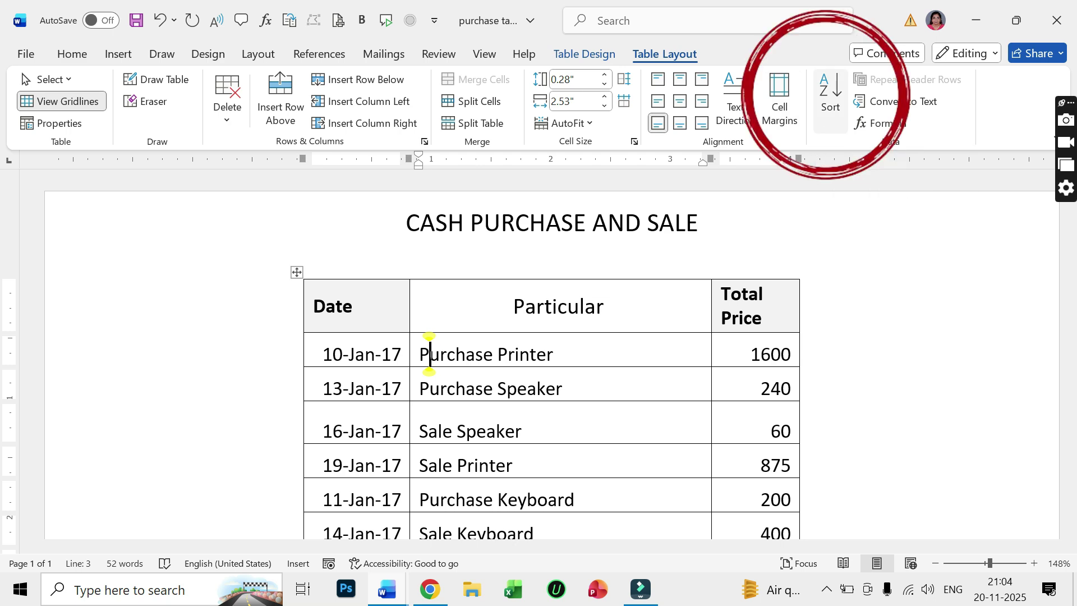
{"action": "left_click", "coordinate": [831, 101]}
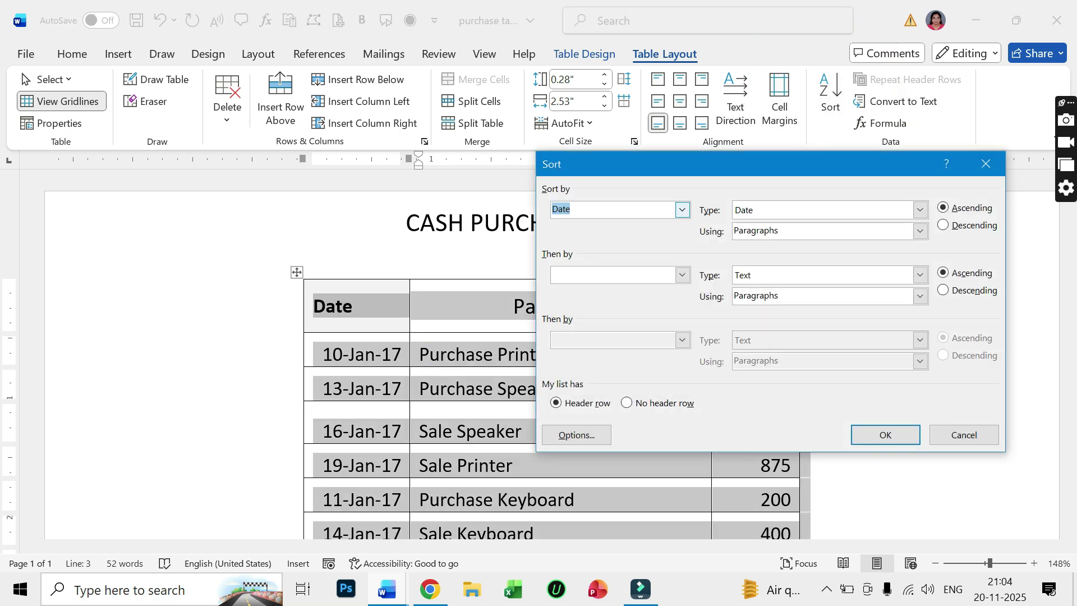
{"action": "left_click", "coordinate": [595, 210]}
{"action": "left_click_drag", "start_coordinate": [711, 168], "coordinate": [793, 179]}
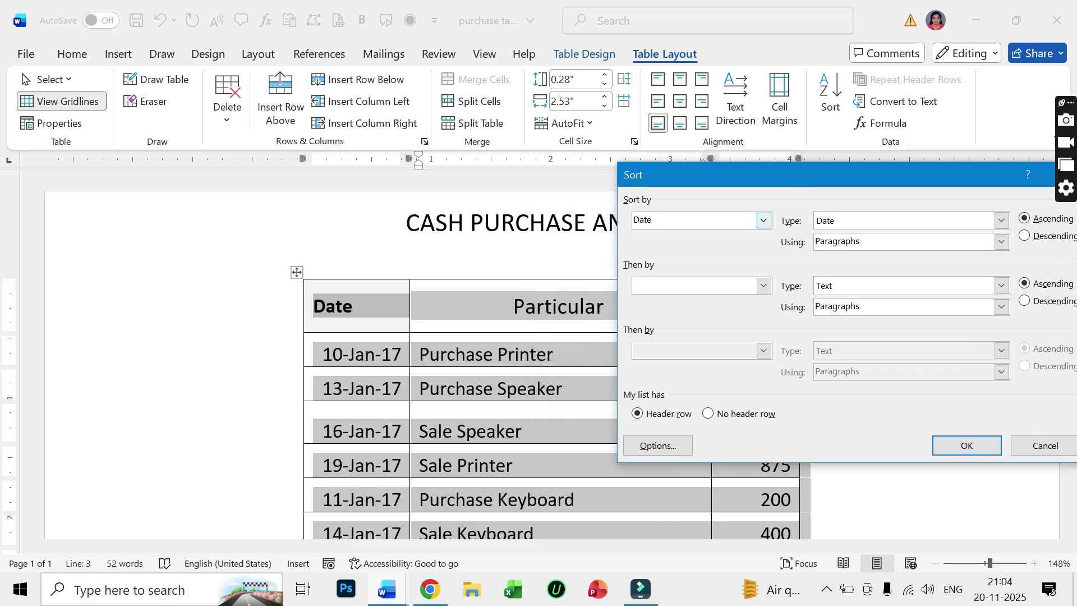
{"action": "left_click", "coordinate": [764, 221]}
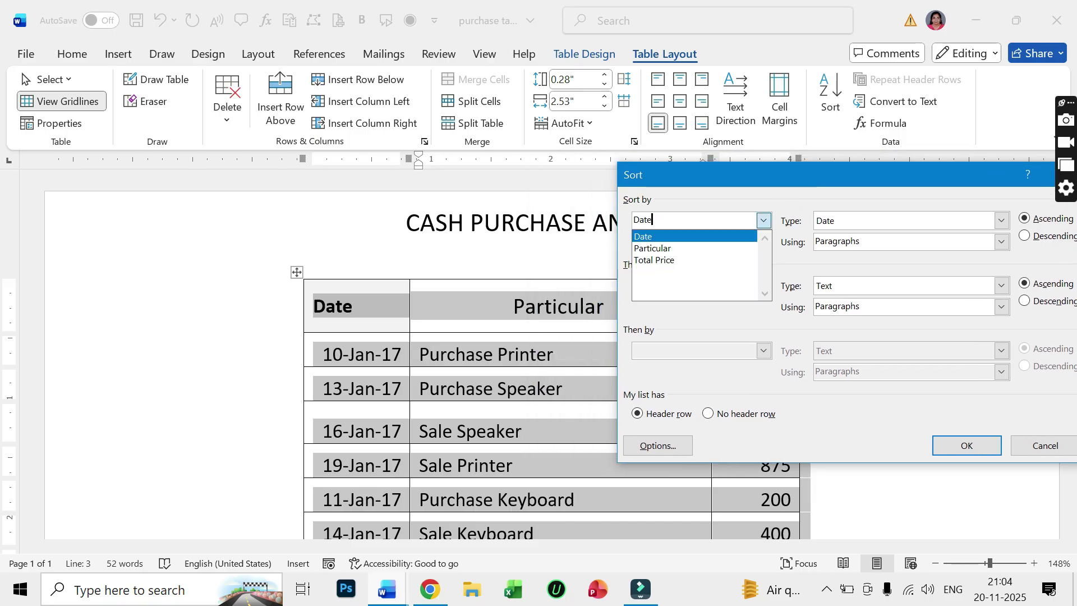
{"action": "left_click", "coordinate": [653, 248]}
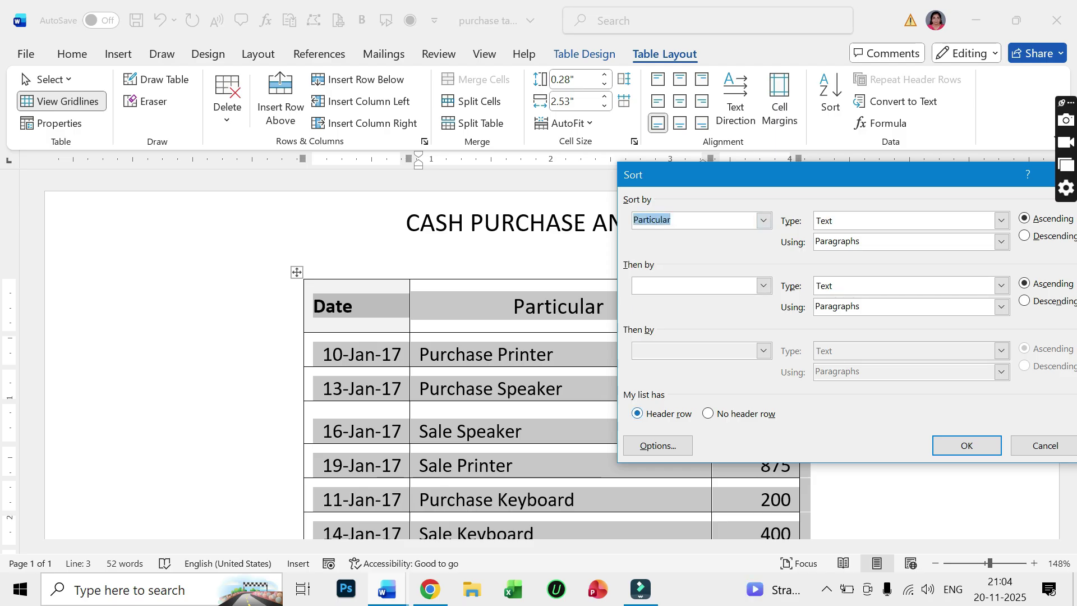
{"action": "left_click", "coordinate": [667, 414]}
{"action": "left_click", "coordinate": [1047, 218]}
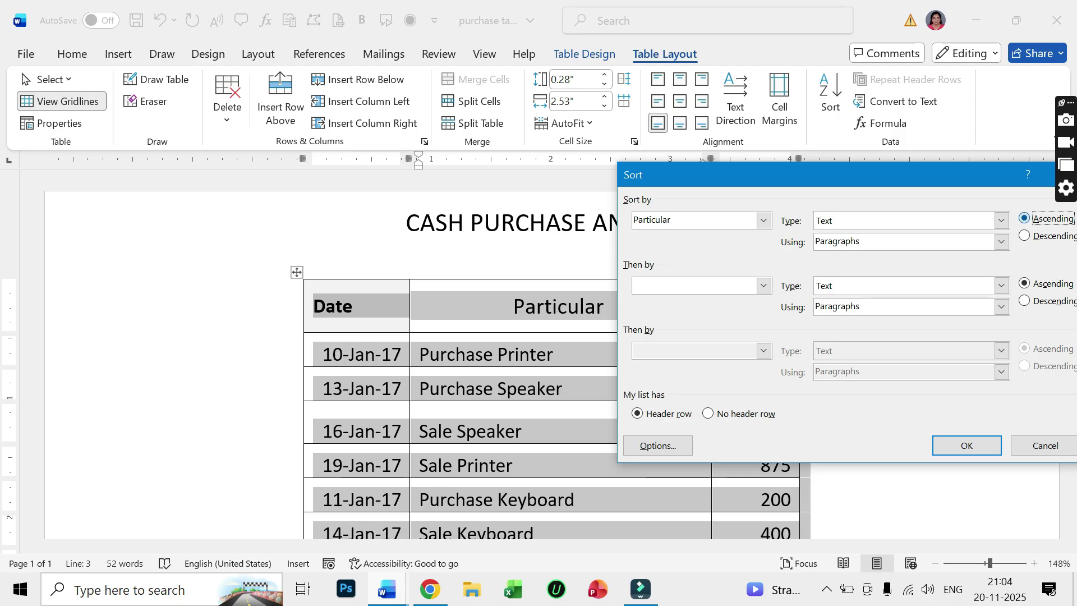
{"action": "left_click", "coordinate": [967, 445]}
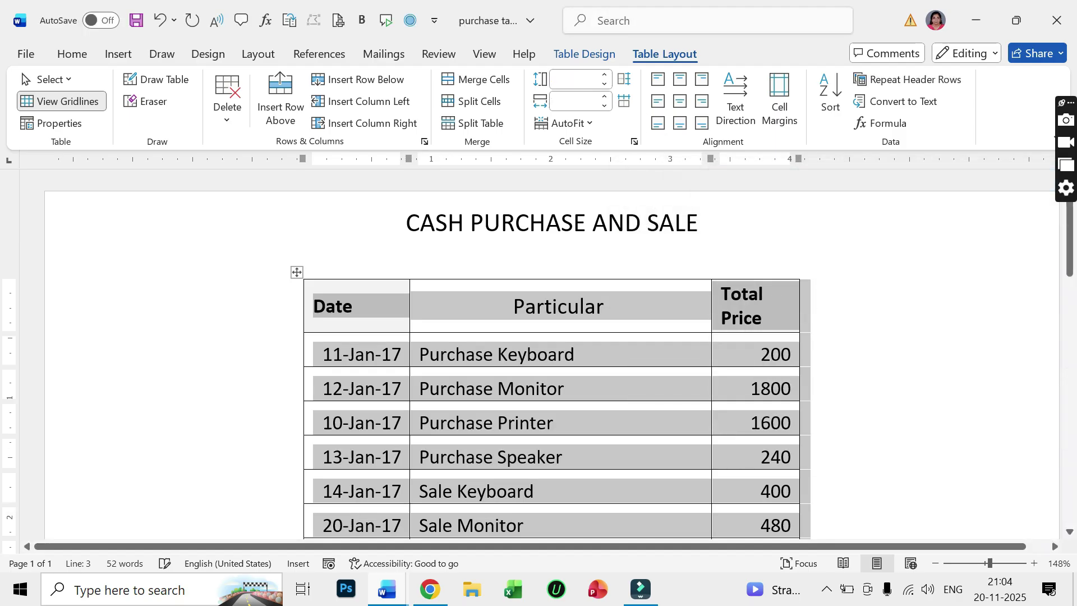
Add a new row after the last entry and insert the formula =SUM(ABOVE) in its Total Price cell.
{"action": "scroll", "coordinate": [539, 359], "scroll_direction": "down", "scroll_amount": 3}
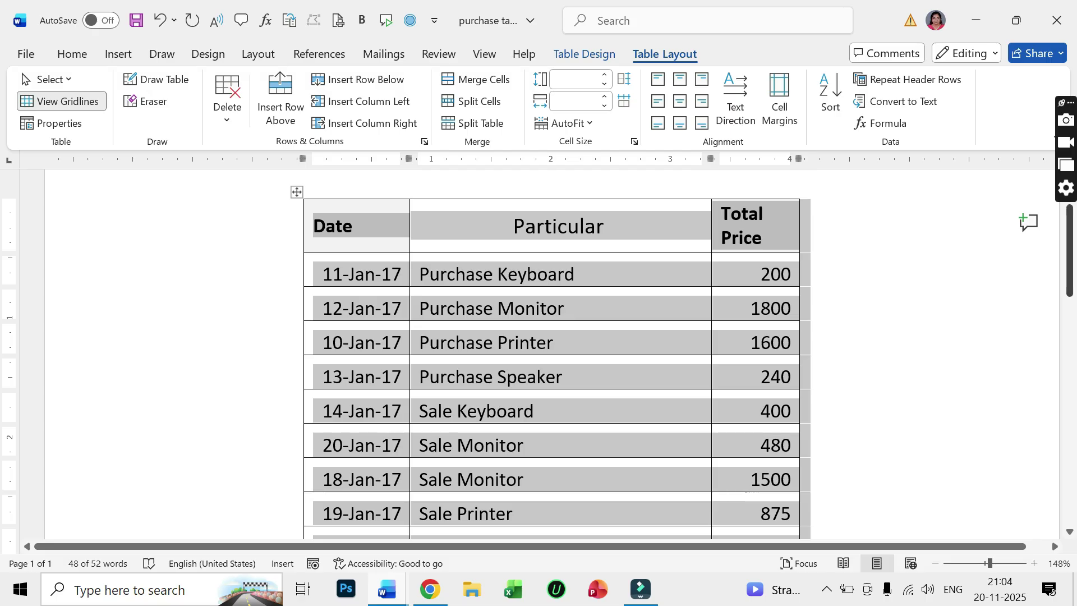
{"action": "scroll", "coordinate": [556, 353], "scroll_direction": "down", "scroll_amount": 6}
{"action": "scroll", "coordinate": [555, 353], "scroll_direction": "up", "scroll_amount": 7}
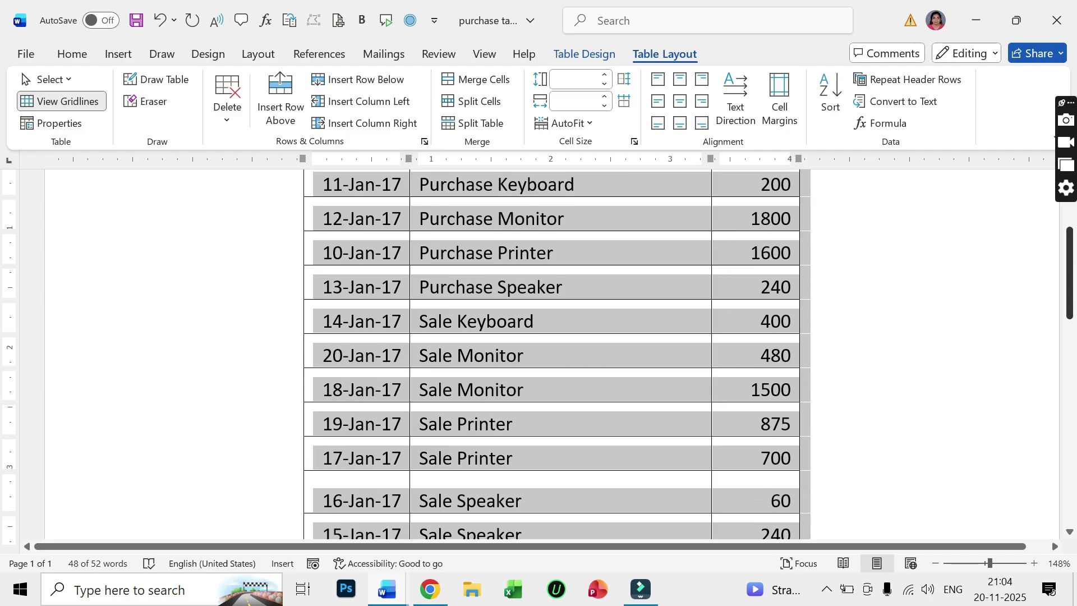
{"action": "scroll", "coordinate": [555, 353], "scroll_direction": "down", "scroll_amount": 2}
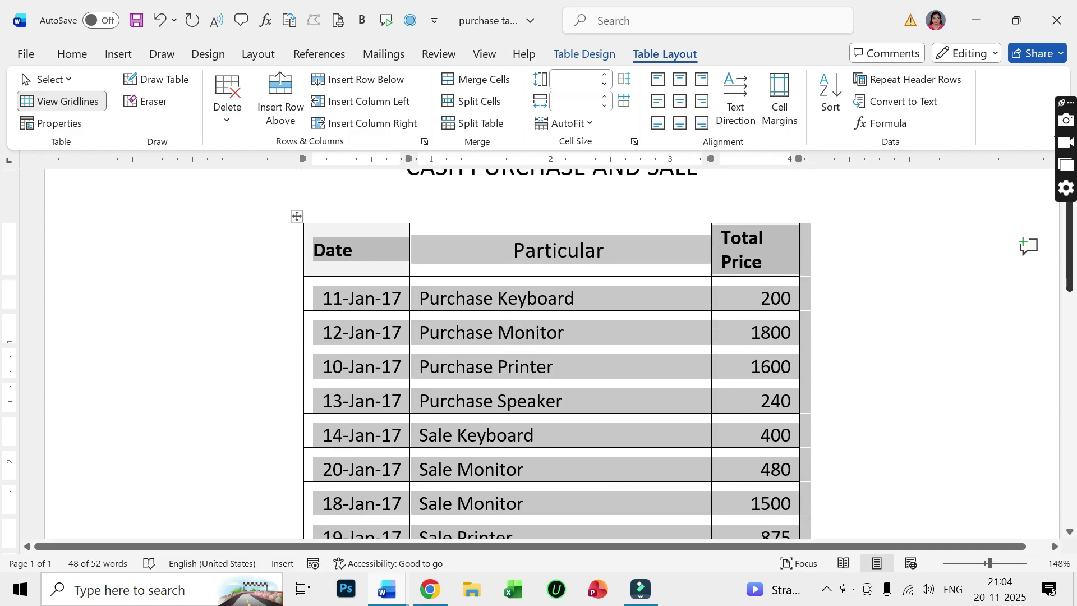
{"action": "scroll", "coordinate": [556, 353], "scroll_direction": "down", "scroll_amount": 5}
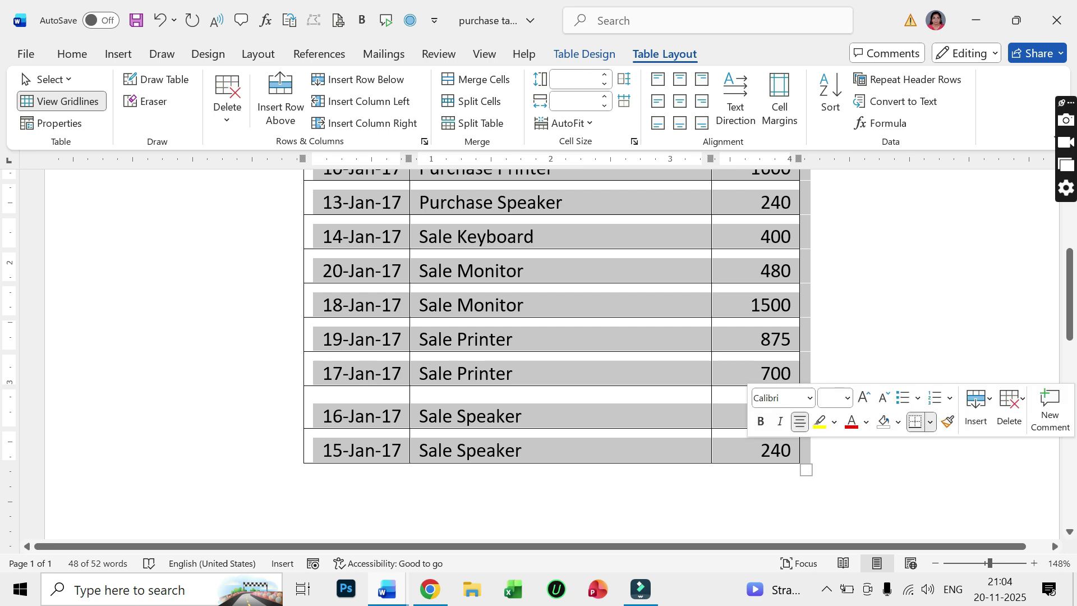
{"action": "left_click", "coordinate": [792, 450]}
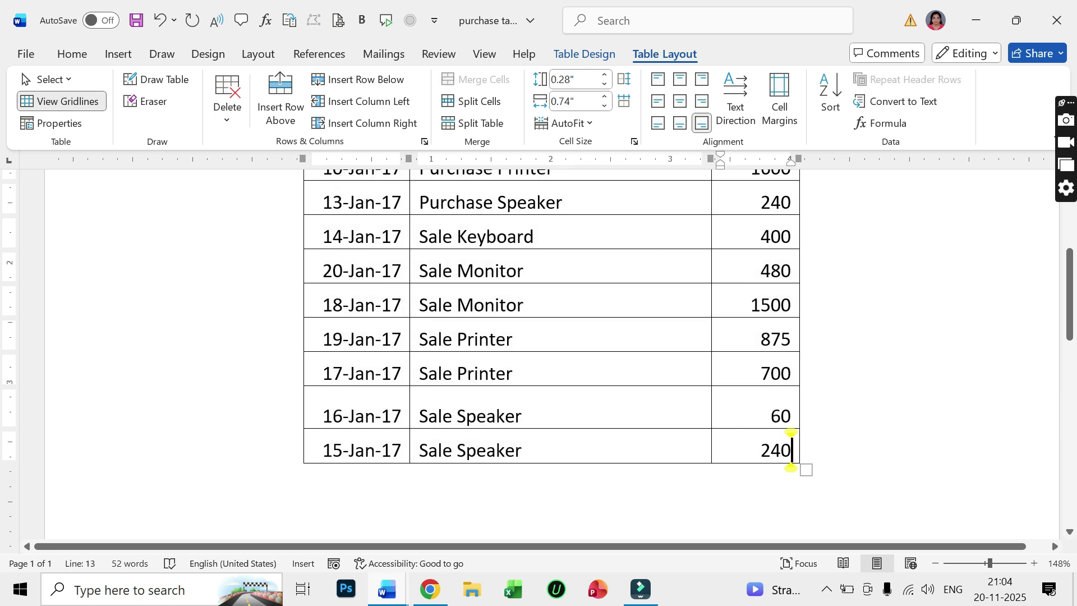
{"action": "key", "text": "Tab"}
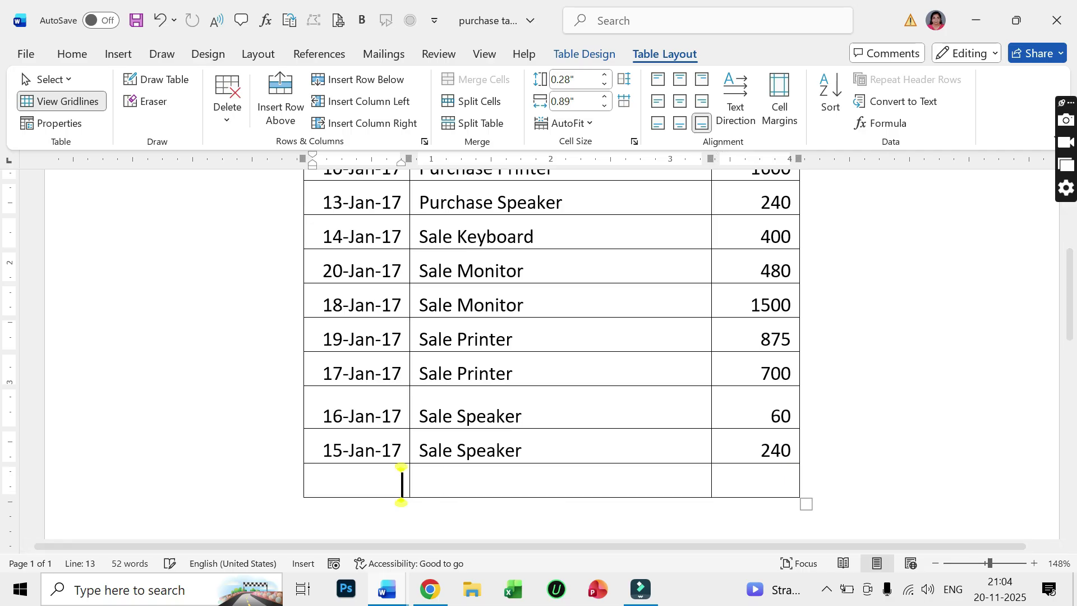
{"action": "key", "text": "Tab"}
{"action": "key", "text": "Tab"}
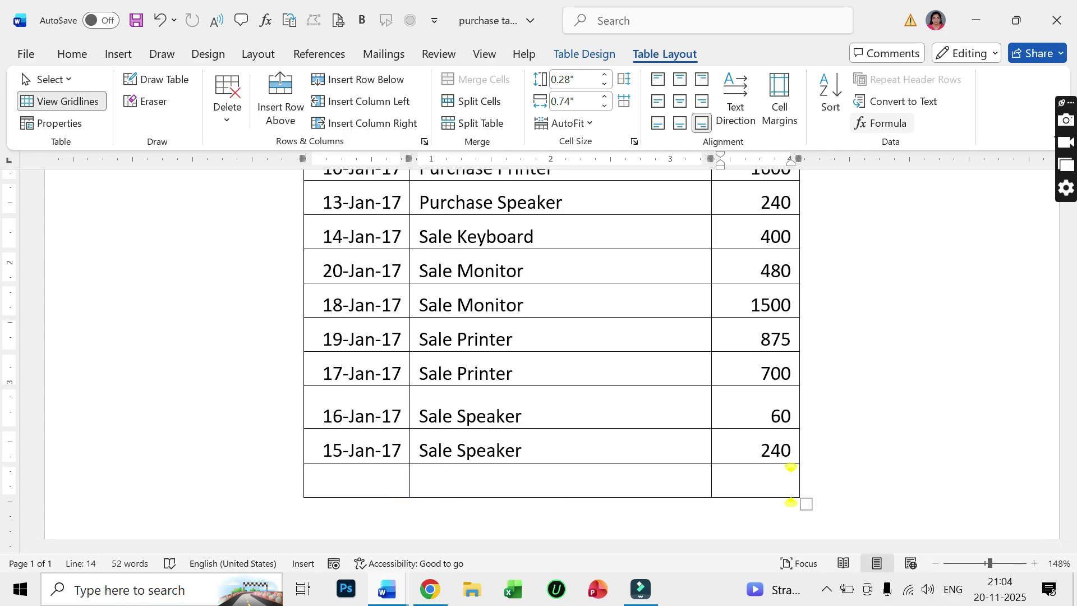
{"action": "left_click", "coordinate": [881, 123]}
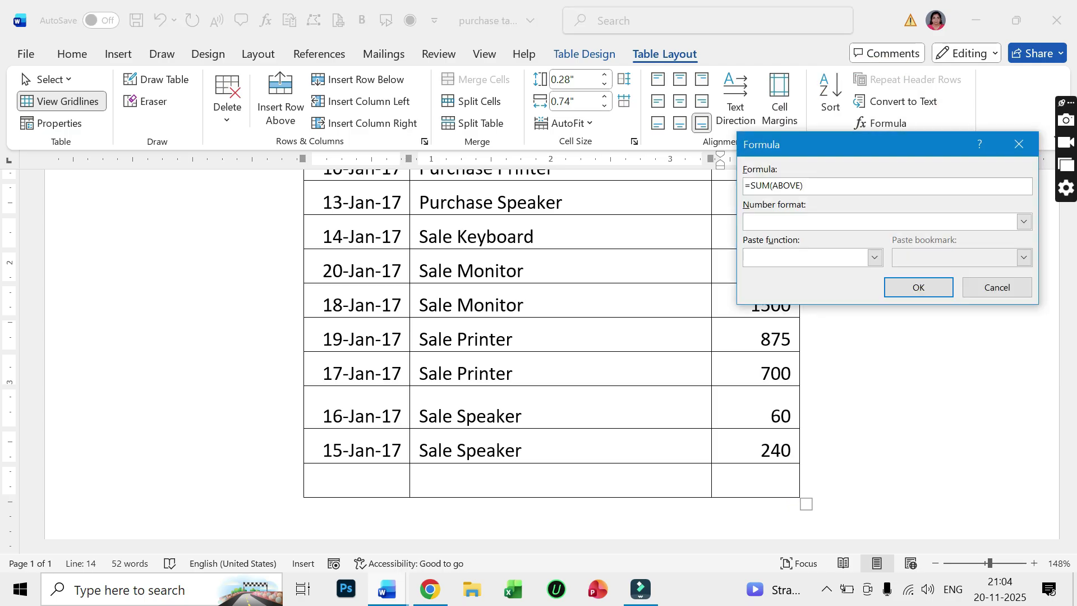
{"action": "left_click", "coordinate": [918, 287]}
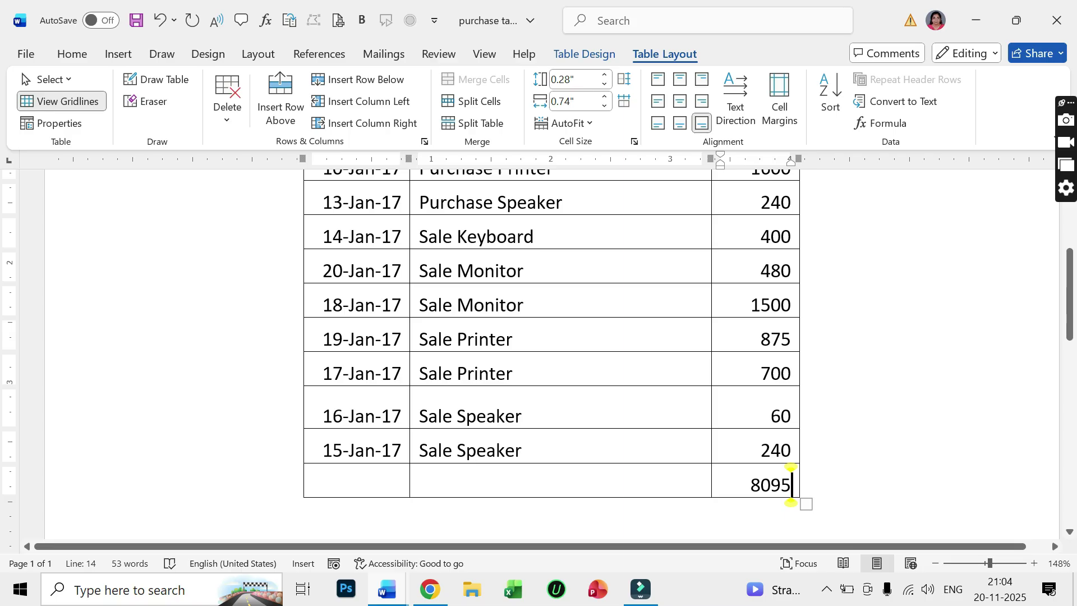
Merge the two empty cells of the last row, enter "Total" and align it centre right.
{"action": "left_click_drag", "start_coordinate": [364, 484], "coordinate": [457, 483]}
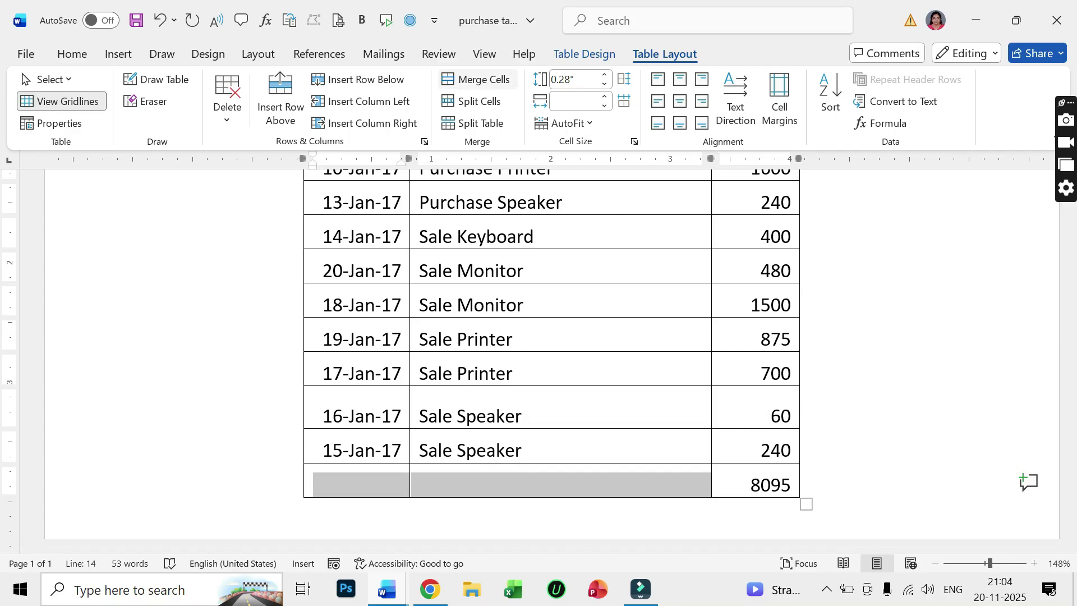
{"action": "left_click", "coordinate": [476, 79]}
{"action": "left_click", "coordinate": [337, 485]}
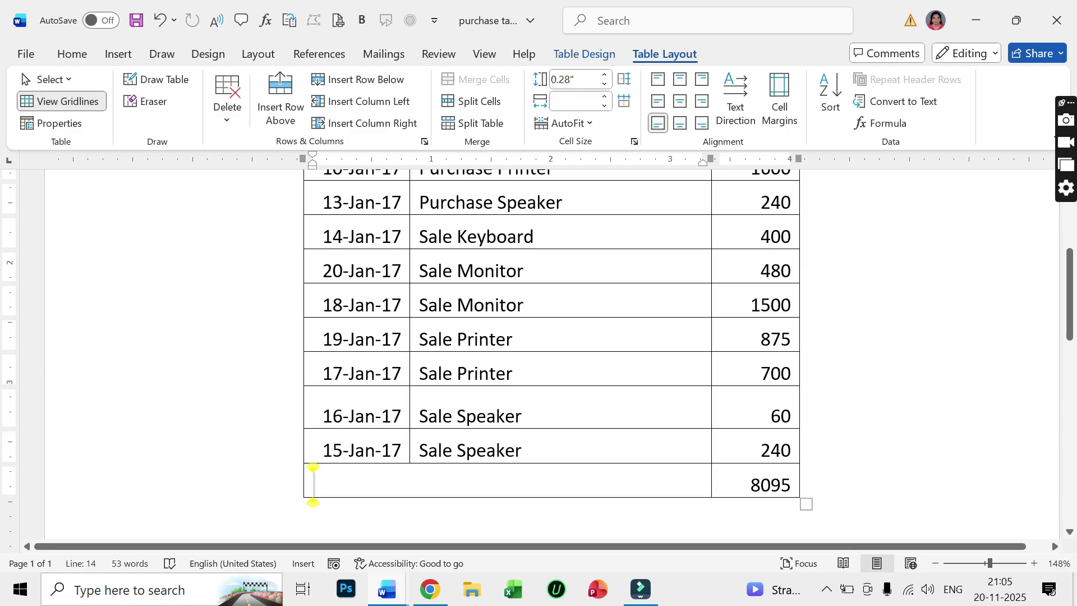
{"action": "type", "text": "Total"}
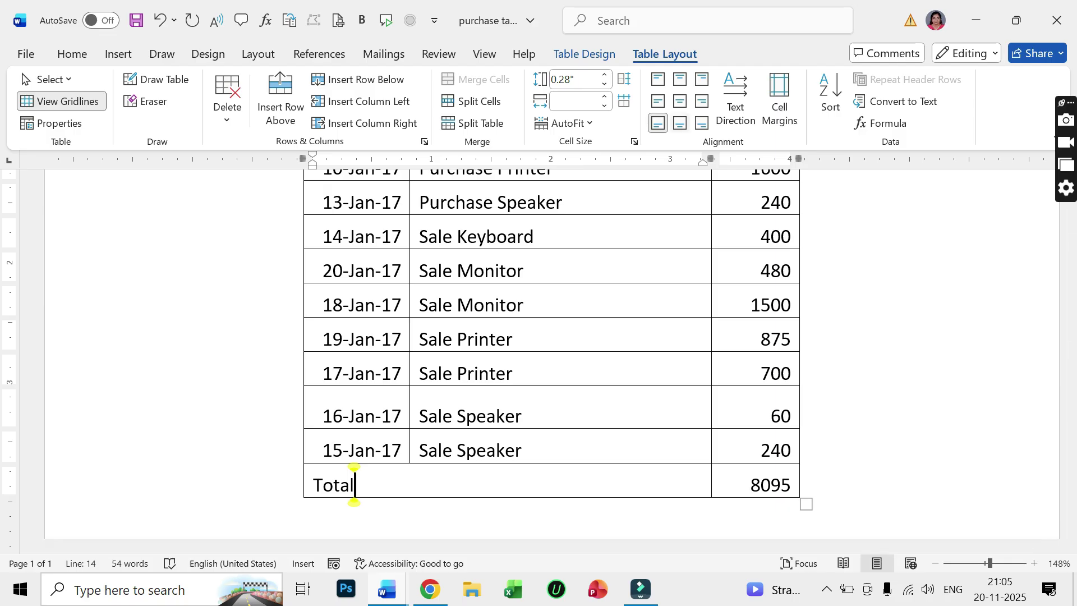
{"action": "left_click", "coordinate": [702, 101]}
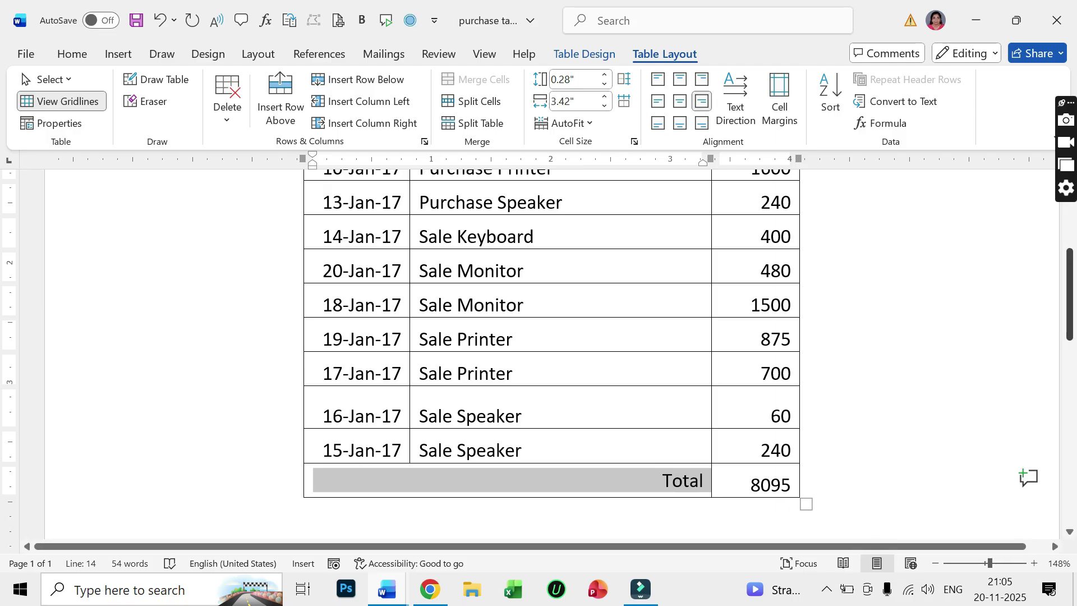
Review the sorted table, check the remaining topics in the Table in Microsoft Word document, and return to the purchase table document.
{"action": "scroll", "coordinate": [551, 354], "scroll_direction": "up", "scroll_amount": 5}
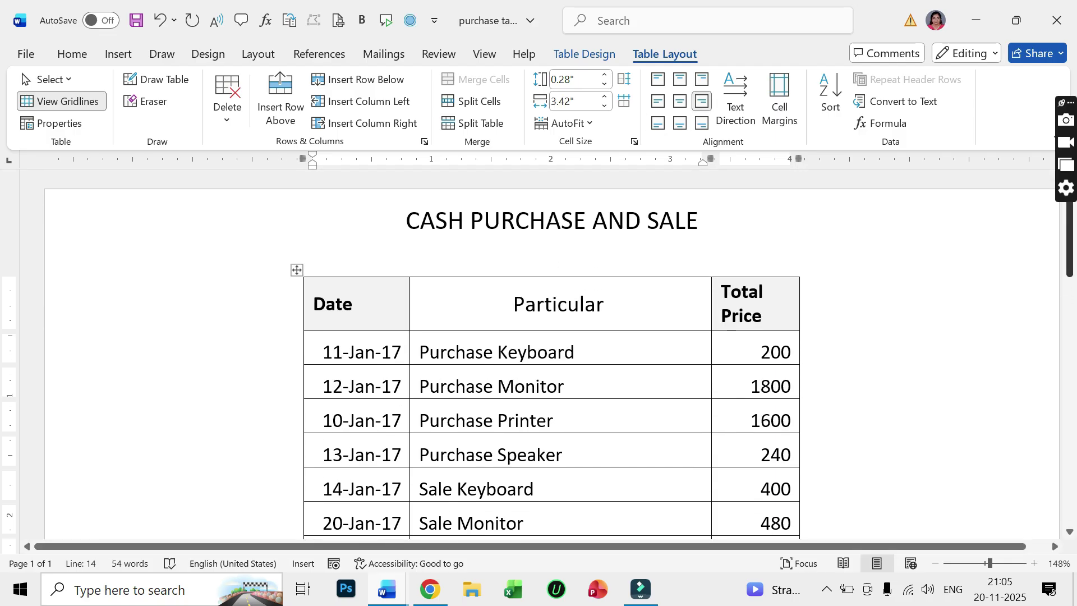
{"action": "scroll", "coordinate": [552, 354], "scroll_direction": "down", "scroll_amount": 2}
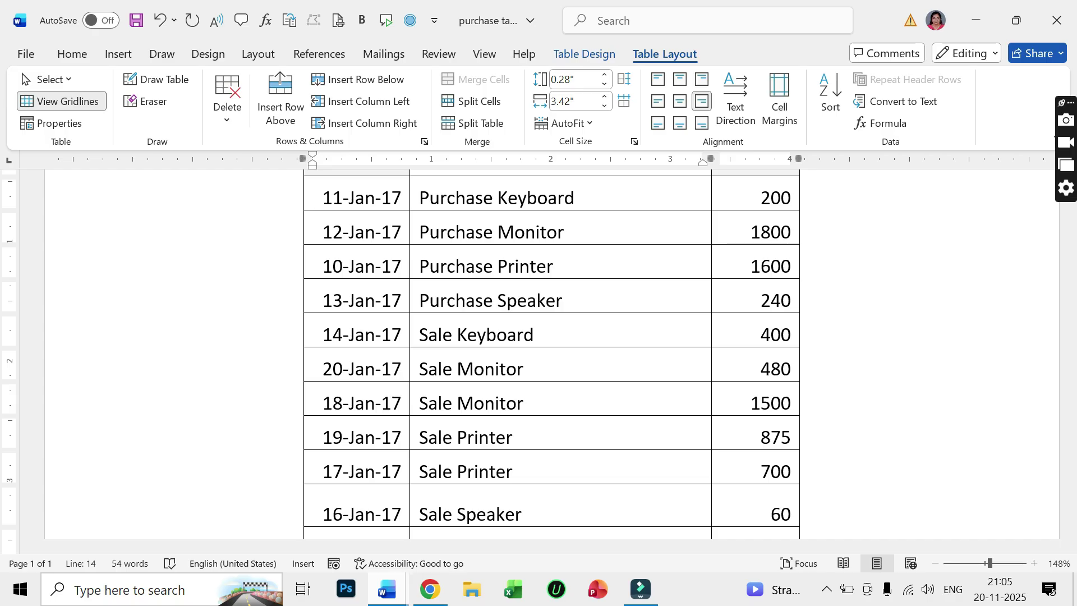
{"action": "mouse_move", "coordinate": [387, 589]}
{"action": "left_click", "coordinate": [208, 519]}
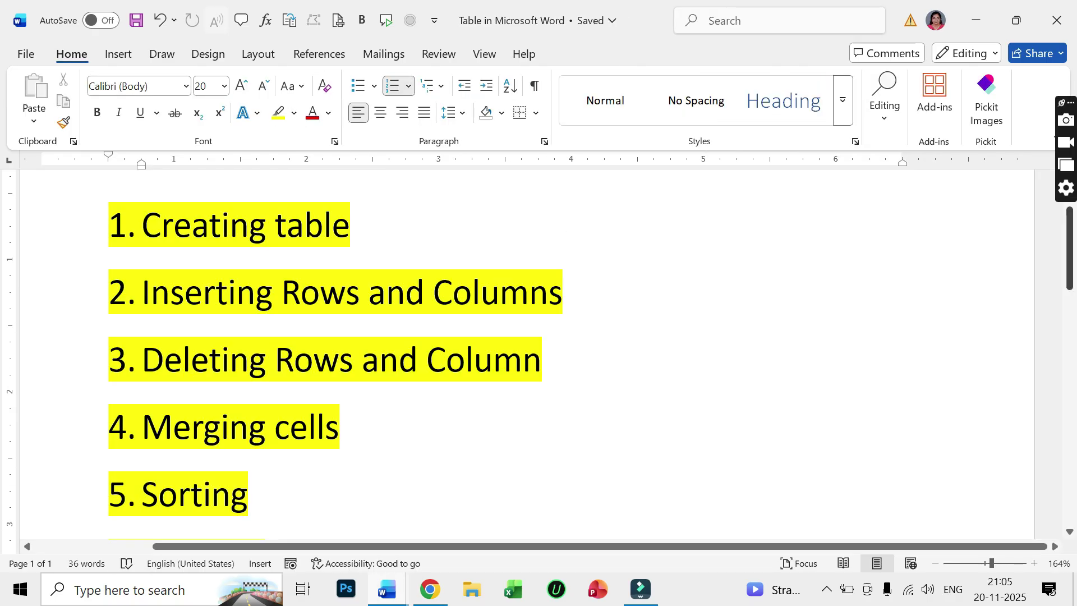
{"action": "scroll", "coordinate": [527, 353], "scroll_direction": "down", "scroll_amount": 3}
{"action": "scroll", "coordinate": [528, 353], "scroll_direction": "down", "scroll_amount": 1}
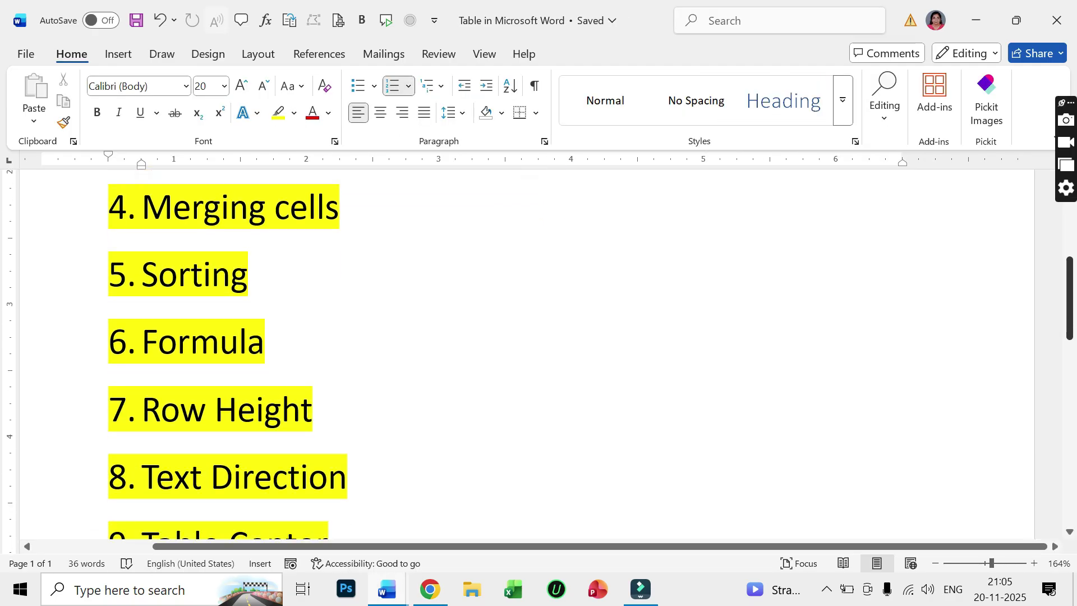
{"action": "left_click", "coordinate": [329, 530]}
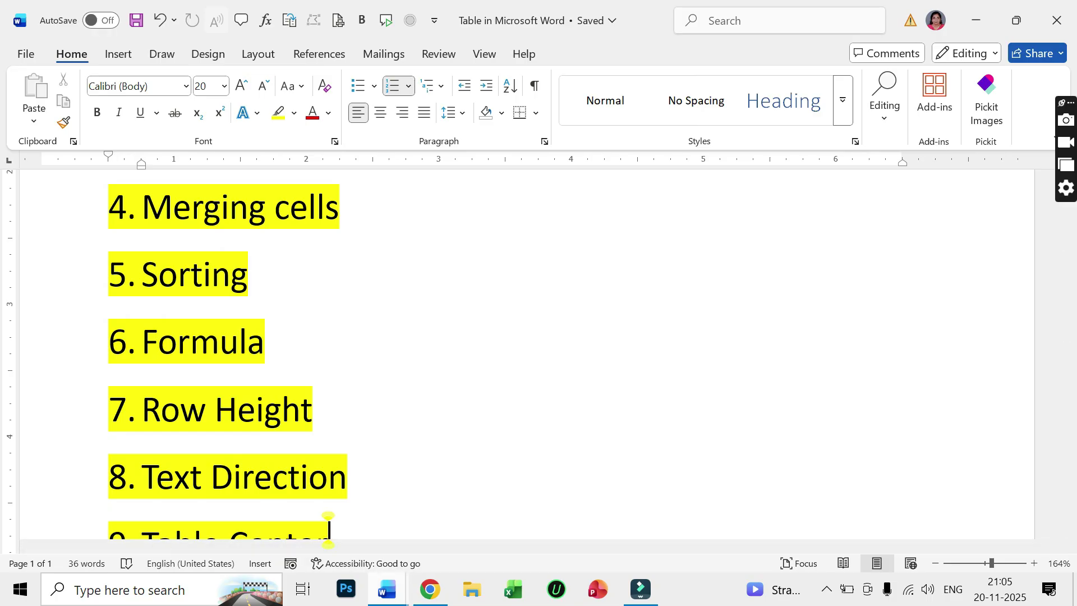
{"action": "mouse_move", "coordinate": [387, 589]}
{"action": "left_click", "coordinate": [385, 517]}
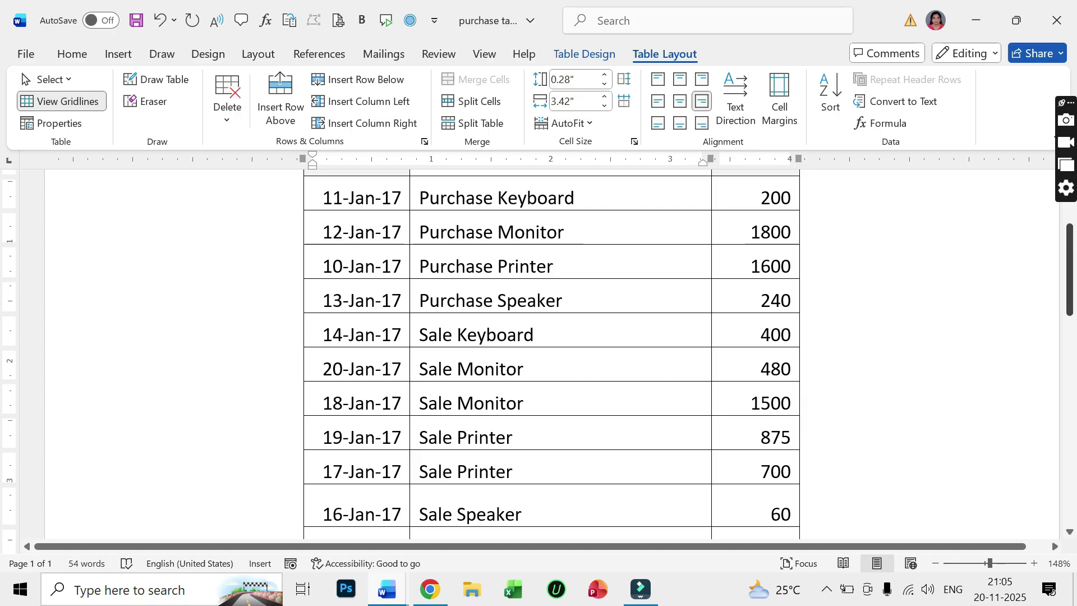
Select the entire table from the header to the Total row and reduce the row height to 0.1 inches.
{"action": "scroll", "coordinate": [550, 353], "scroll_direction": "down", "scroll_amount": 10}
{"action": "scroll", "coordinate": [550, 353], "scroll_direction": "up", "scroll_amount": 12}
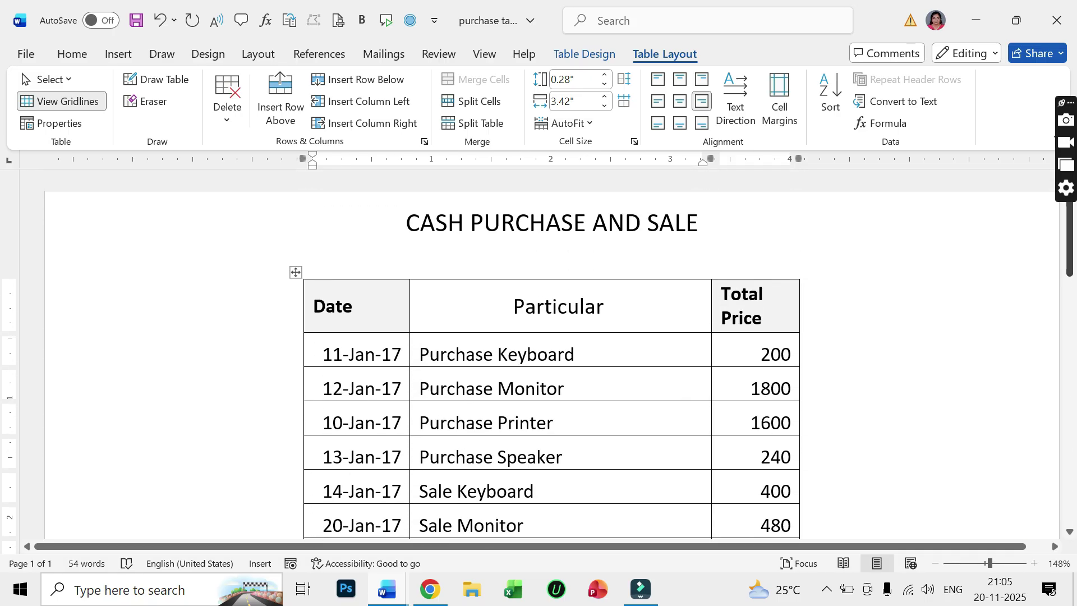
{"action": "left_click_drag", "start_coordinate": [331, 307], "coordinate": [771, 471]}
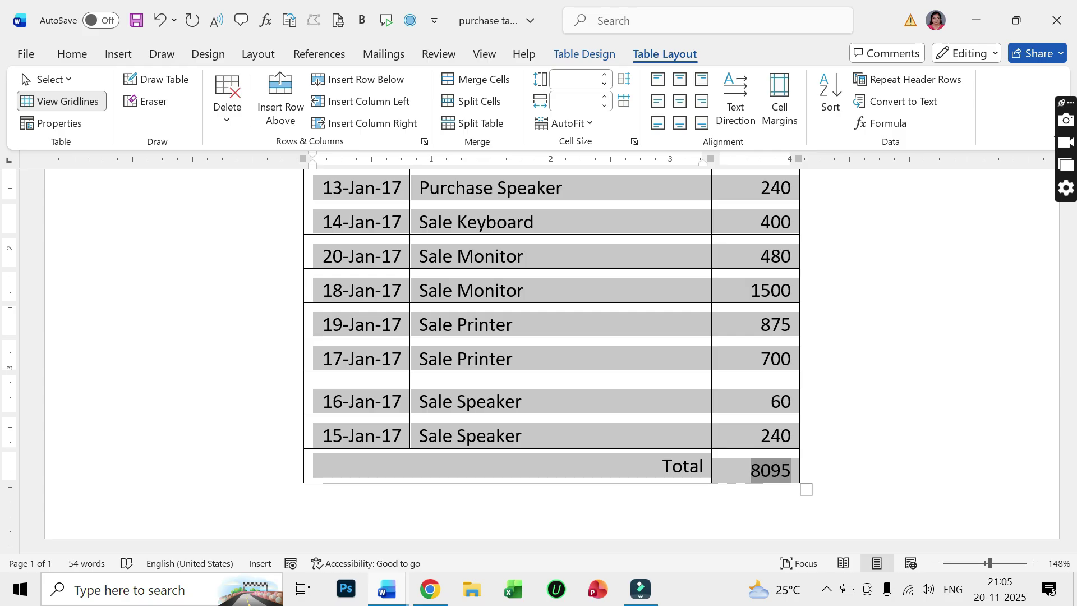
{"action": "left_click", "coordinate": [604, 84]}
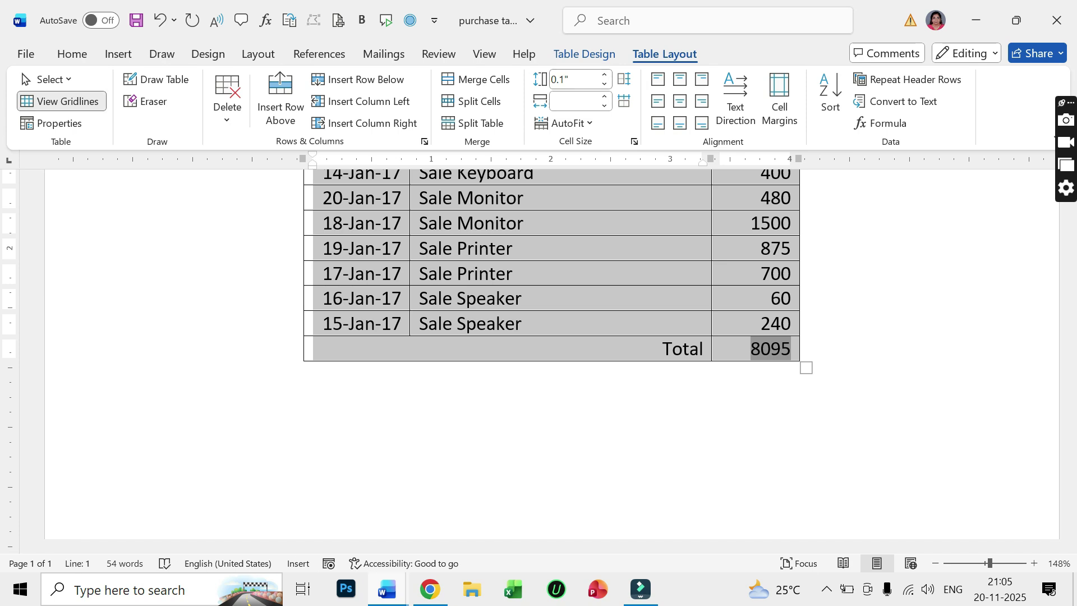
Specify a height of 0.4 inches for all selected rows in the table properties.
{"action": "left_click", "coordinate": [51, 123]}
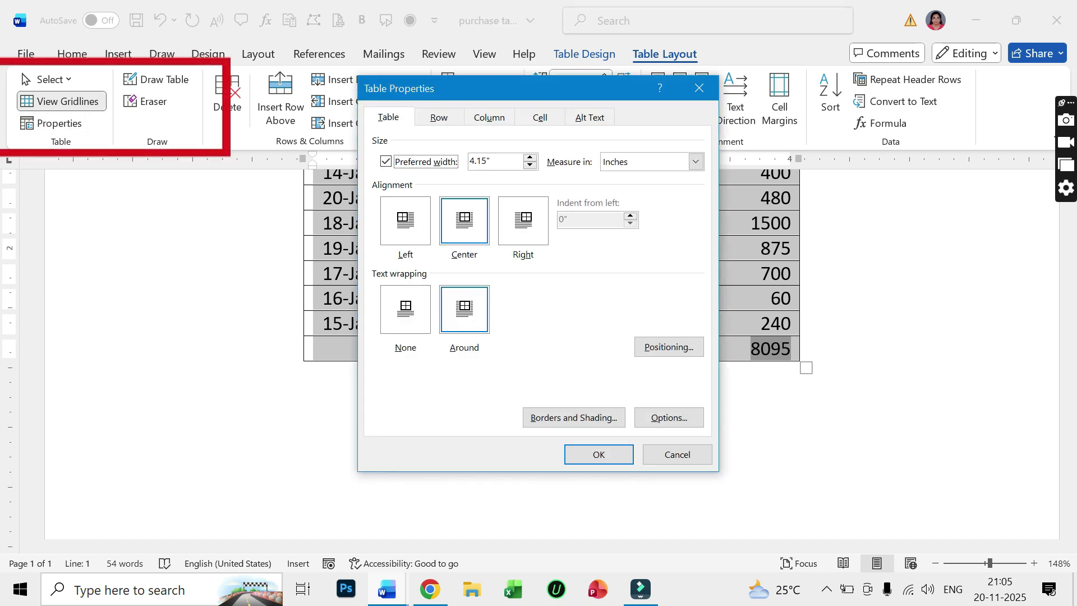
{"action": "left_click", "coordinate": [438, 117]}
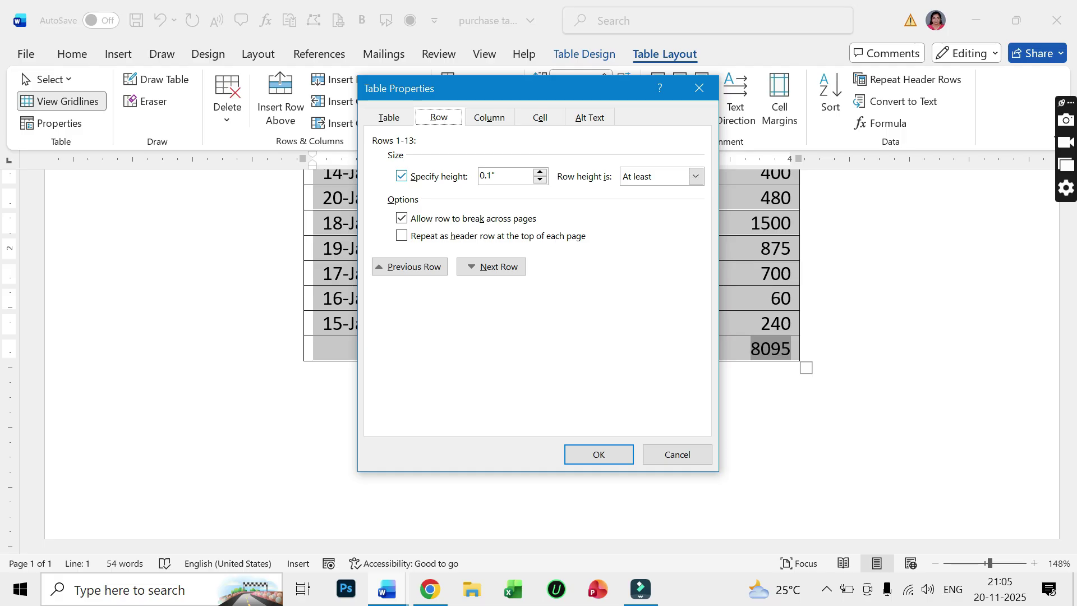
{"action": "left_click", "coordinate": [401, 175]}
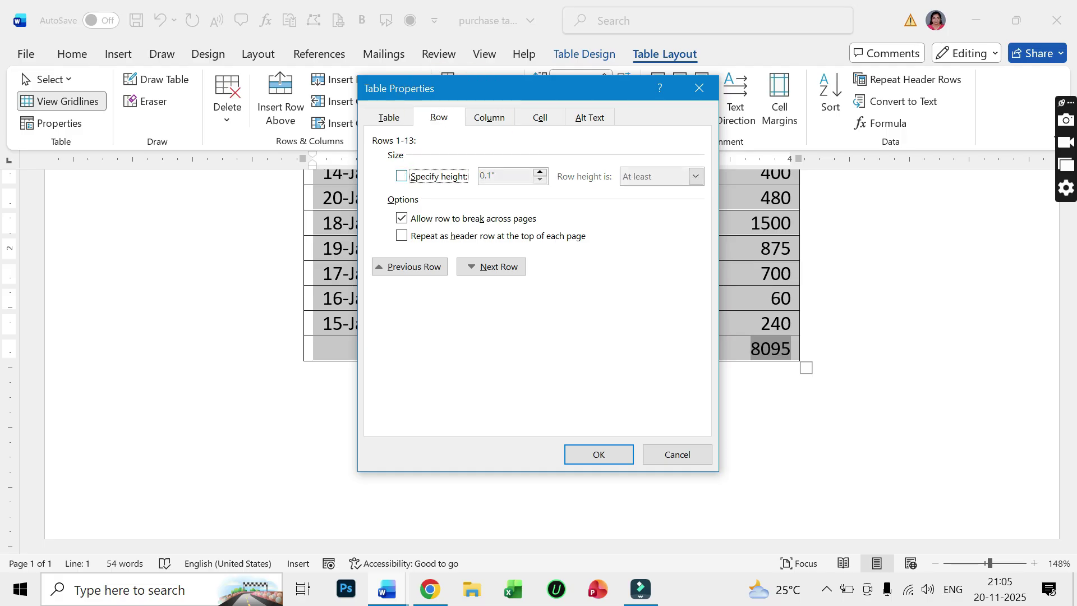
{"action": "left_click", "coordinate": [401, 176]}
{"action": "key", "text": "Tab"}
{"action": "key", "text": "Up"}
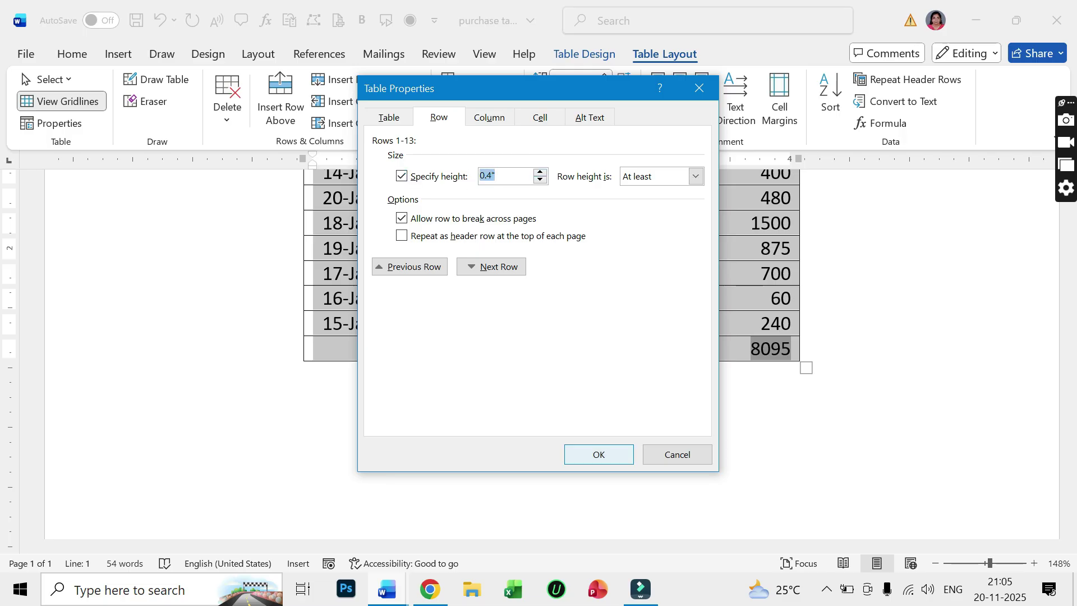
{"action": "key", "text": "Return"}
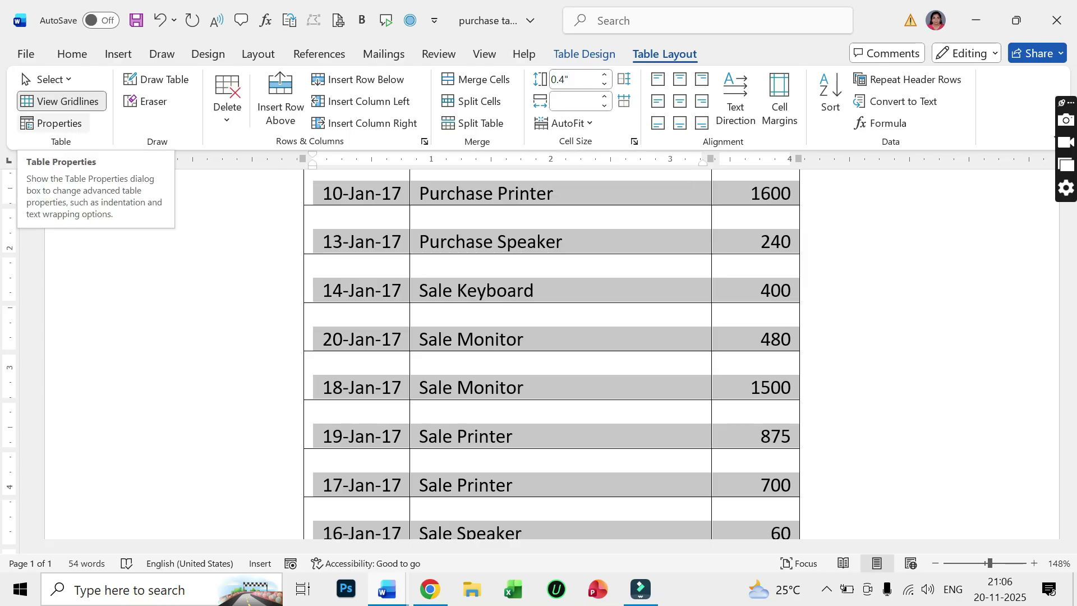
Align the text in all cells of the selected table to the centre, both horizontally and vertically.
{"action": "scroll", "coordinate": [552, 353], "scroll_direction": "up", "scroll_amount": 5}
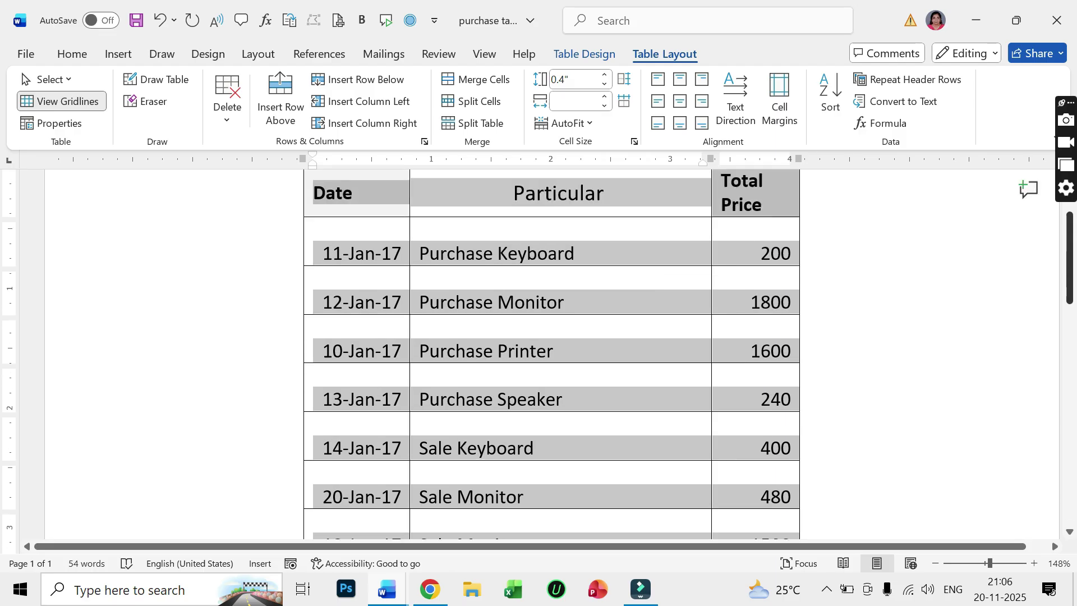
{"action": "scroll", "coordinate": [551, 353], "scroll_direction": "down", "scroll_amount": 10}
{"action": "scroll", "coordinate": [551, 354], "scroll_direction": "down", "scroll_amount": 1}
{"action": "scroll", "coordinate": [552, 353], "scroll_direction": "up", "scroll_amount": 8}
{"action": "scroll", "coordinate": [551, 353], "scroll_direction": "up", "scroll_amount": 4}
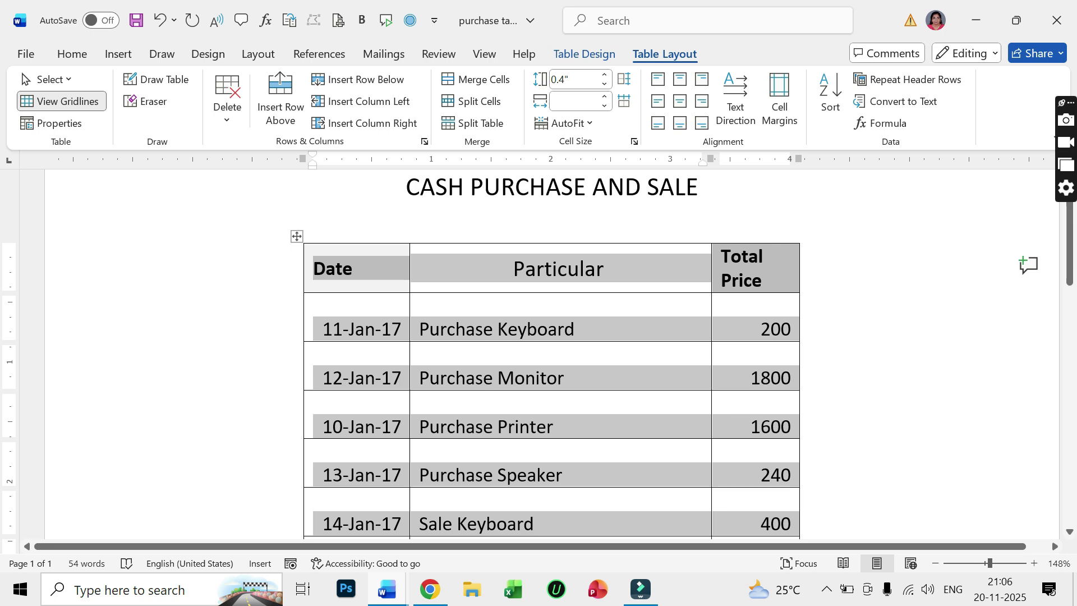
{"action": "left_click", "coordinate": [680, 101]}
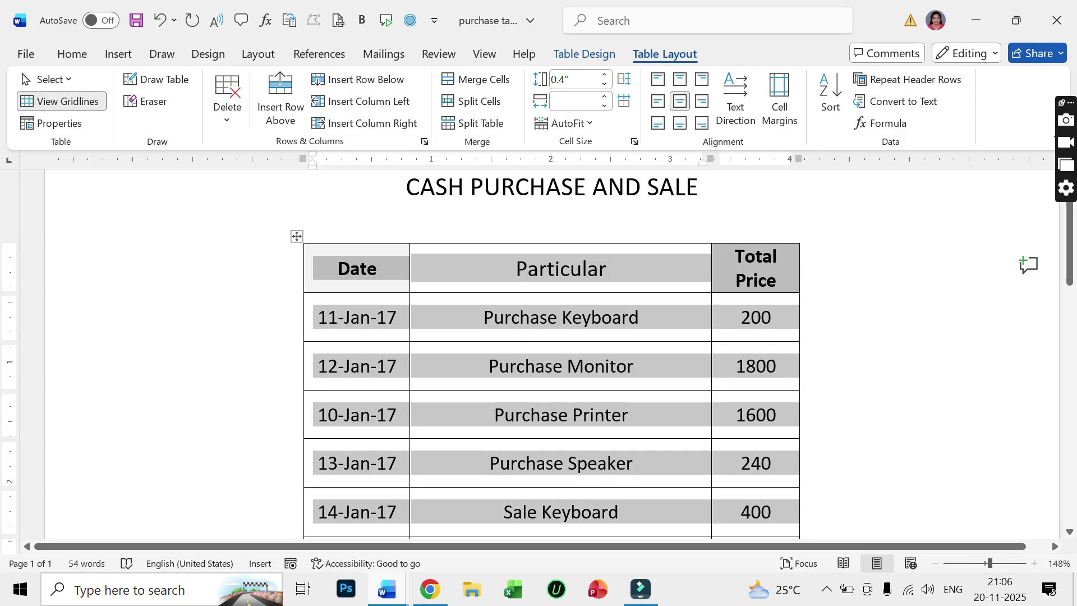
Select the Date, Particular and Total Price header cells and cycle their text direction through both vertical orientations back to horizontal.
{"action": "left_click", "coordinate": [490, 366]}
{"action": "left_click_drag", "start_coordinate": [336, 269], "coordinate": [756, 268]}
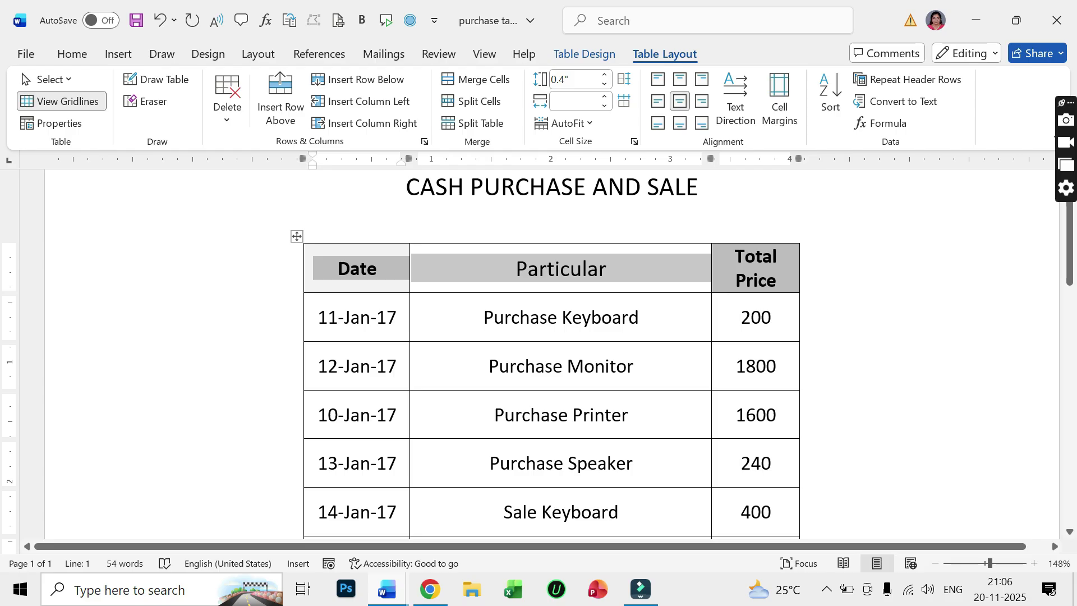
{"action": "left_click", "coordinate": [736, 98]}
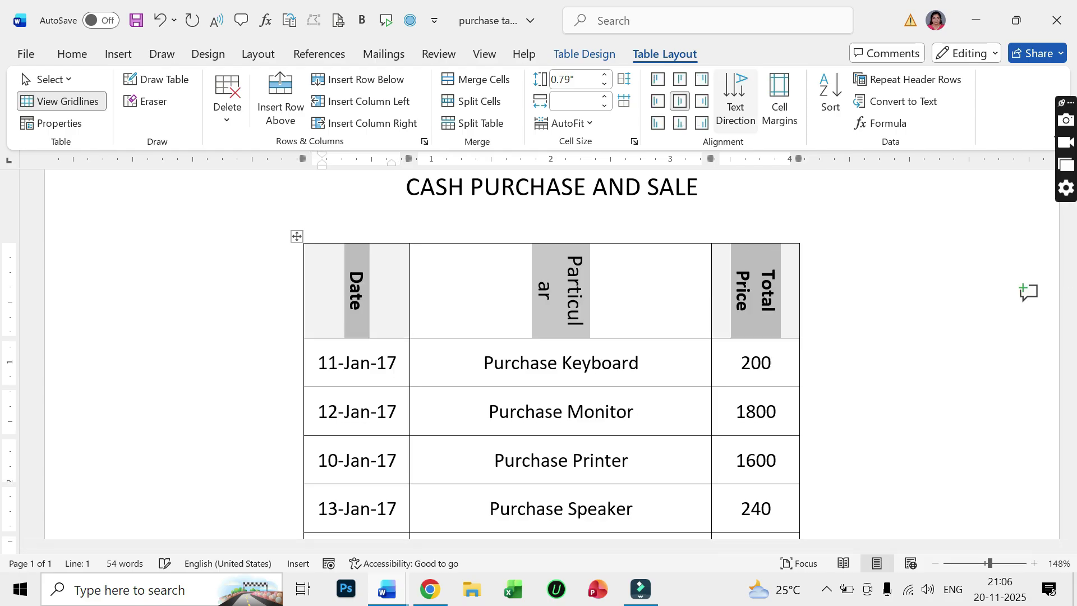
{"action": "left_click", "coordinate": [736, 98]}
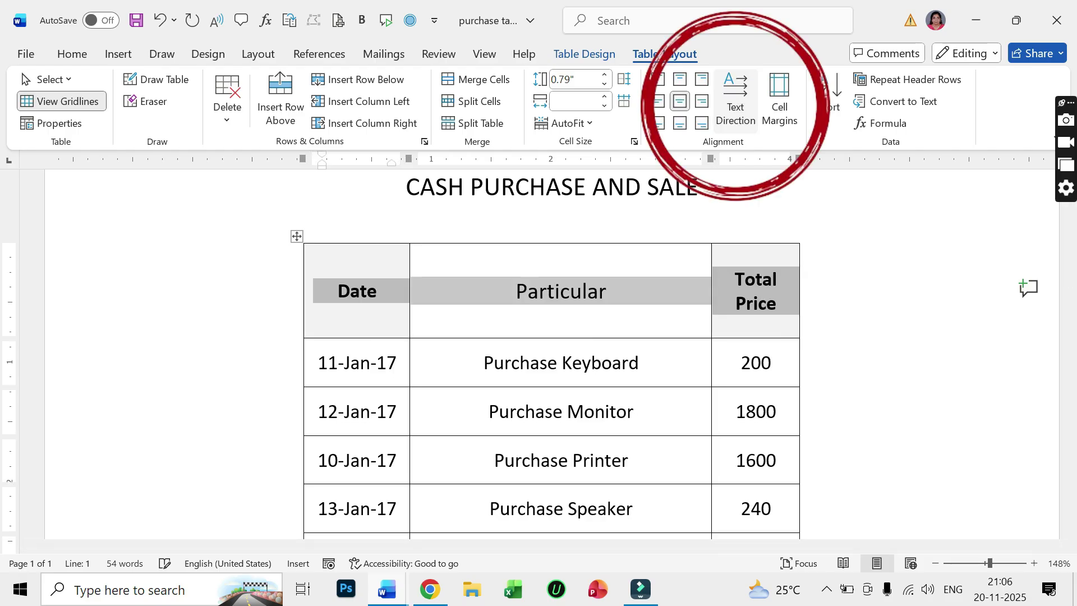
{"action": "left_click", "coordinate": [735, 98]}
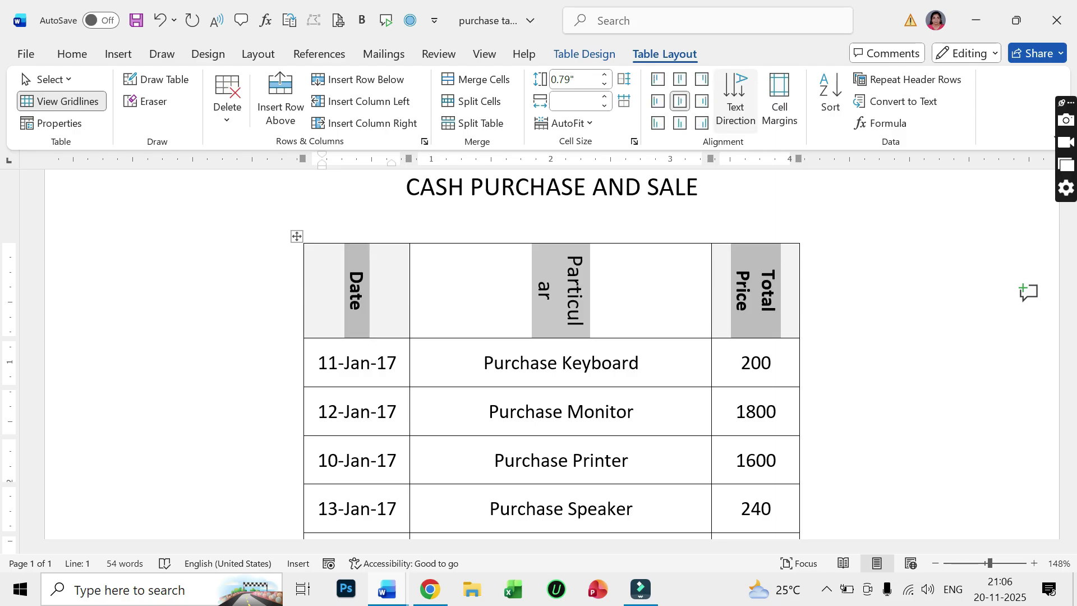
{"action": "left_click", "coordinate": [736, 99]}
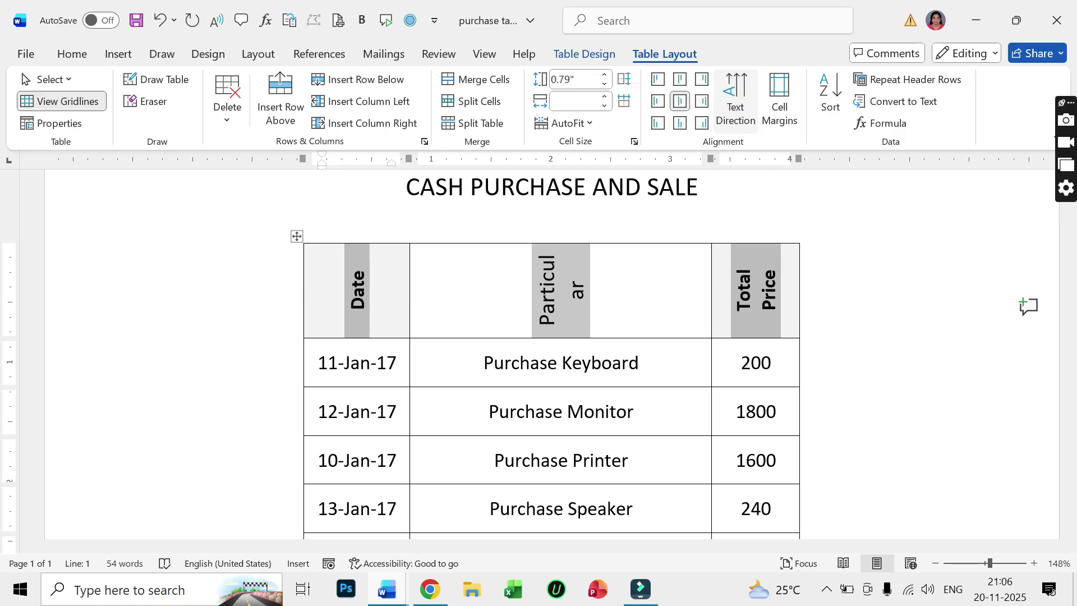
{"action": "left_click", "coordinate": [735, 99]}
{"action": "left_click", "coordinate": [505, 362]}
Apply the yellow style from the third row of Grid Tables to the purchase table.
{"action": "left_click", "coordinate": [377, 291]}
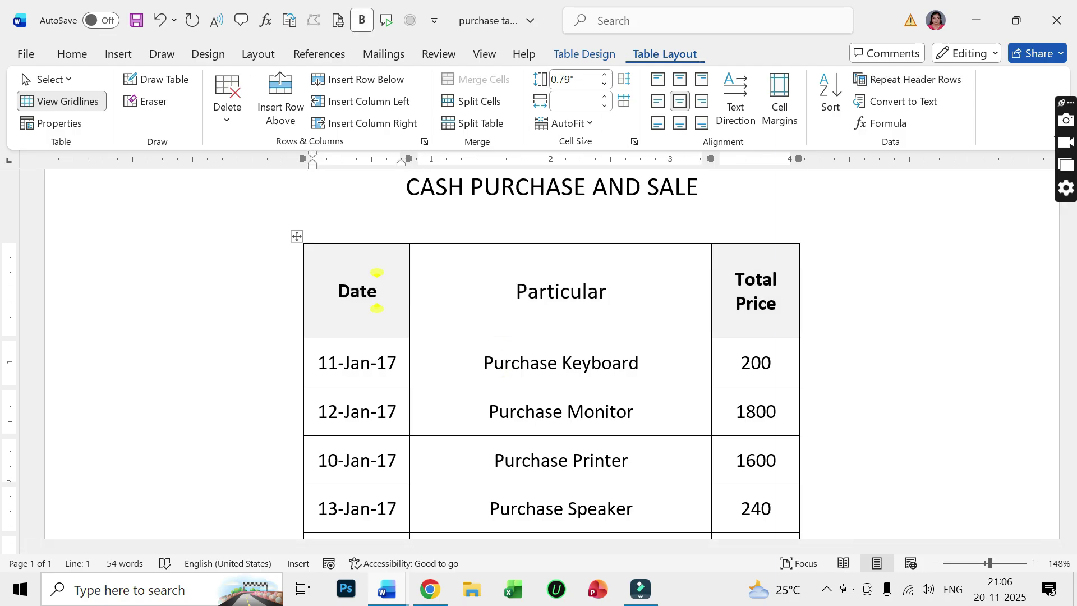
{"action": "left_click", "coordinate": [584, 54]}
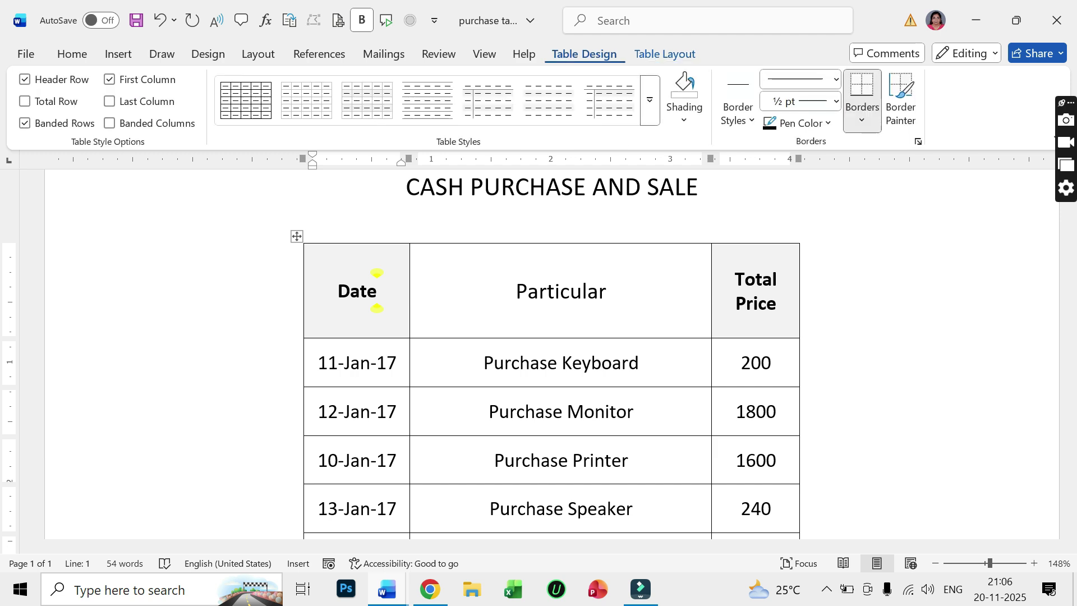
{"action": "left_click", "coordinate": [650, 100]}
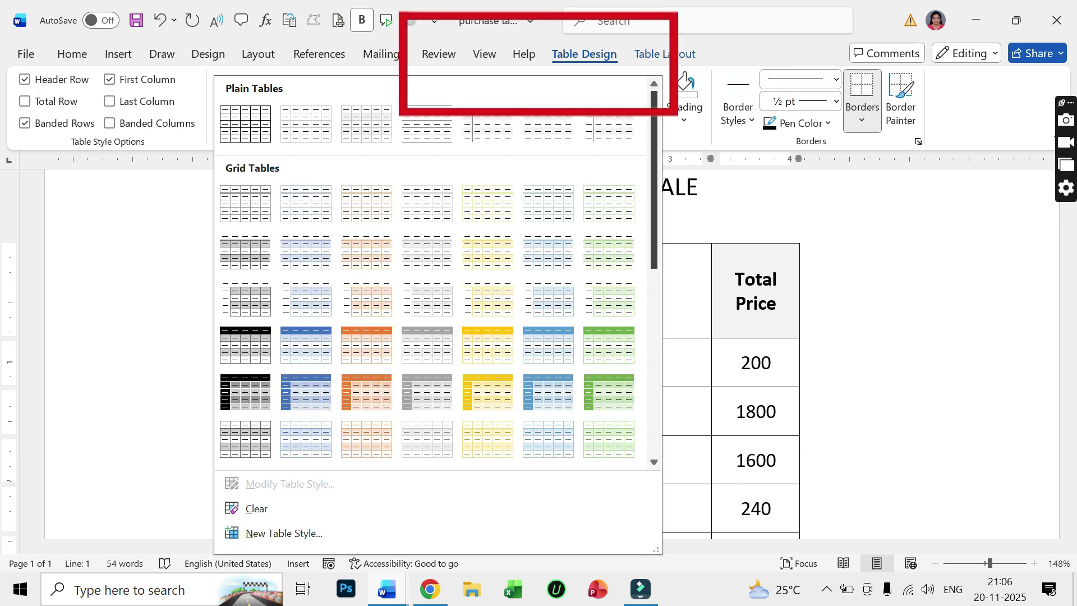
{"action": "left_click", "coordinate": [487, 298]}
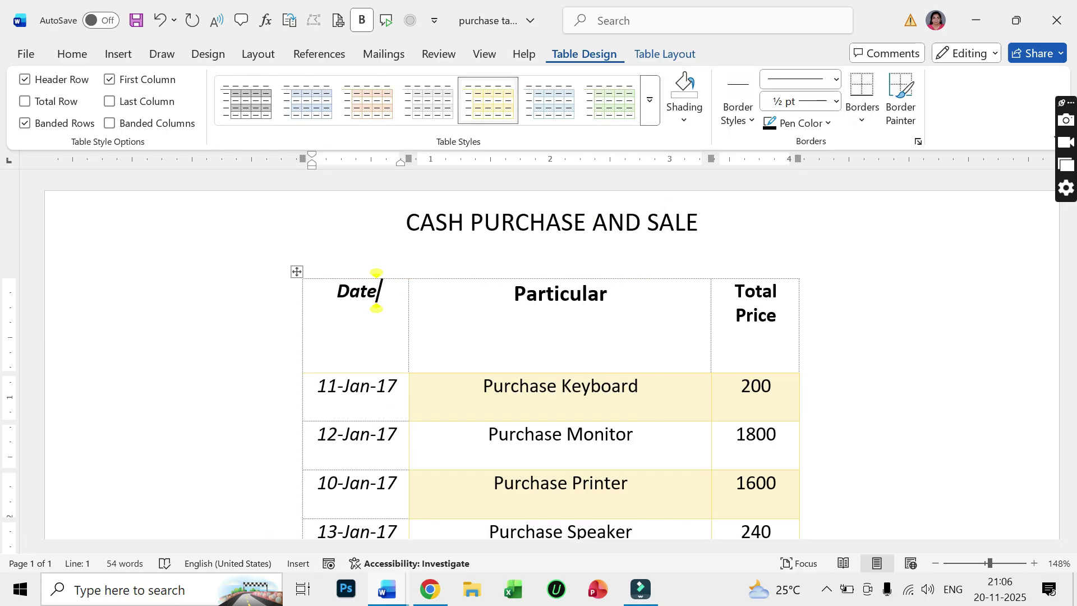
Apply the light blue Grid Tables style with a solid blue header row to the table and review all its rows.
{"action": "left_click", "coordinate": [650, 99]}
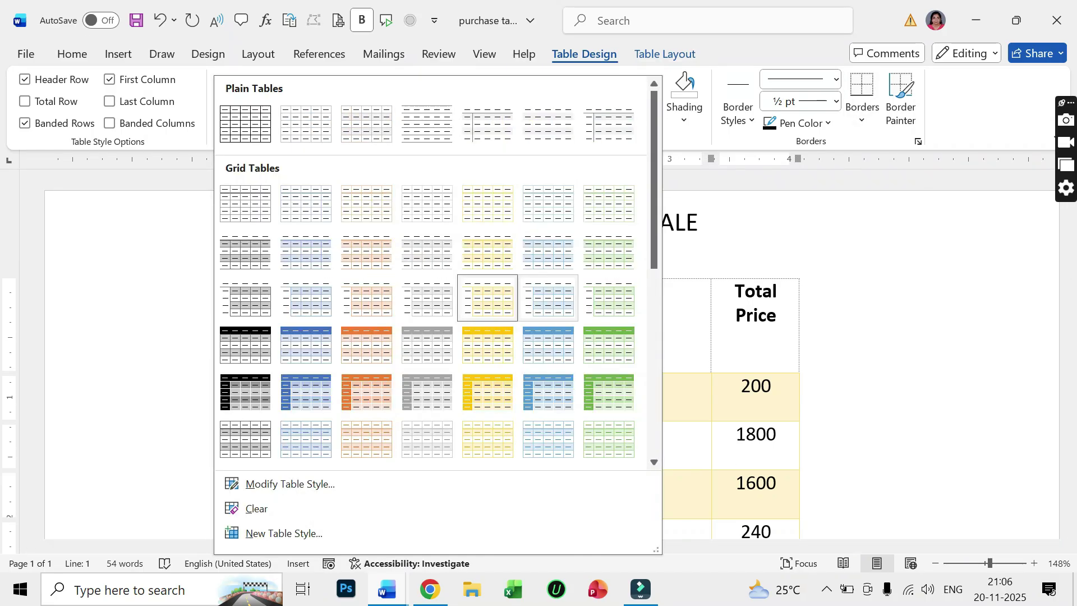
{"action": "left_click", "coordinate": [548, 345]}
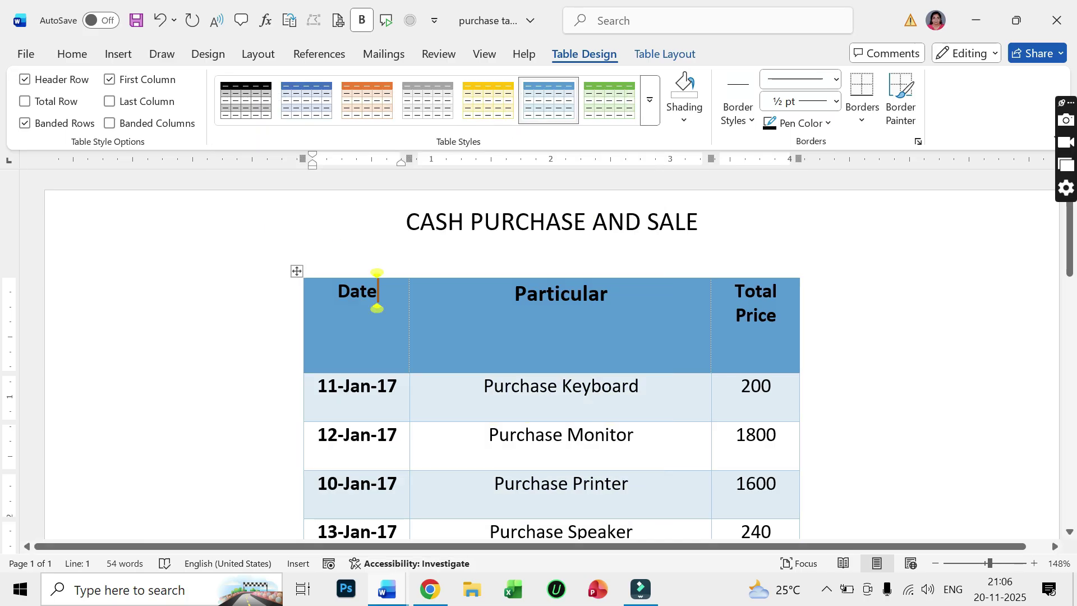
{"action": "scroll", "coordinate": [377, 290], "scroll_direction": "down", "scroll_amount": 8}
{"action": "scroll", "coordinate": [377, 290], "scroll_direction": "up", "scroll_amount": 9}
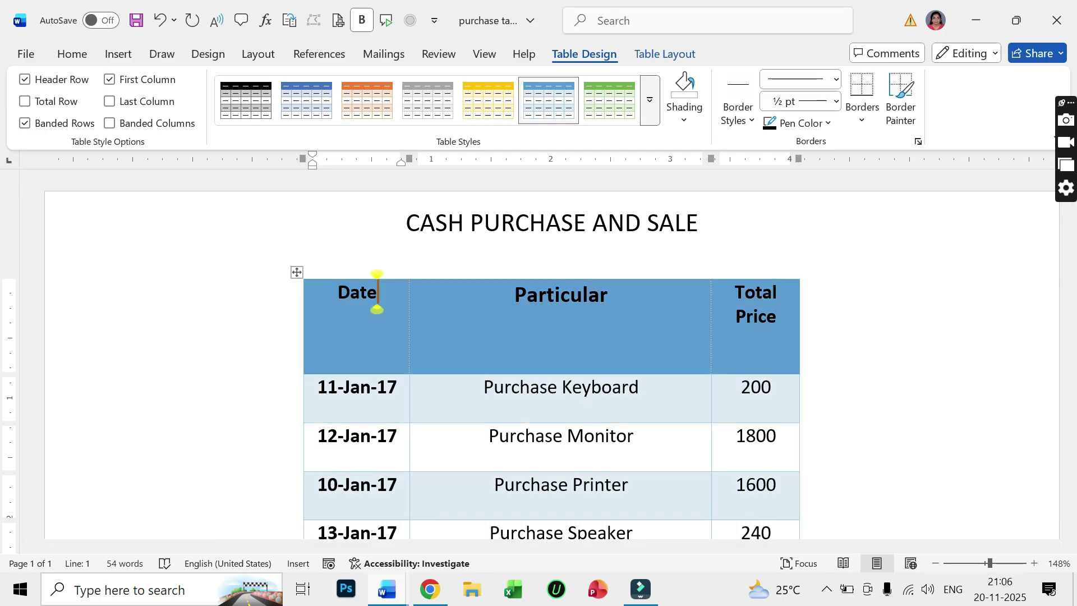
Apply the yellow Grid Tables style with a solid gold header row and first column, and review the whole table.
{"action": "left_click", "coordinate": [649, 100]}
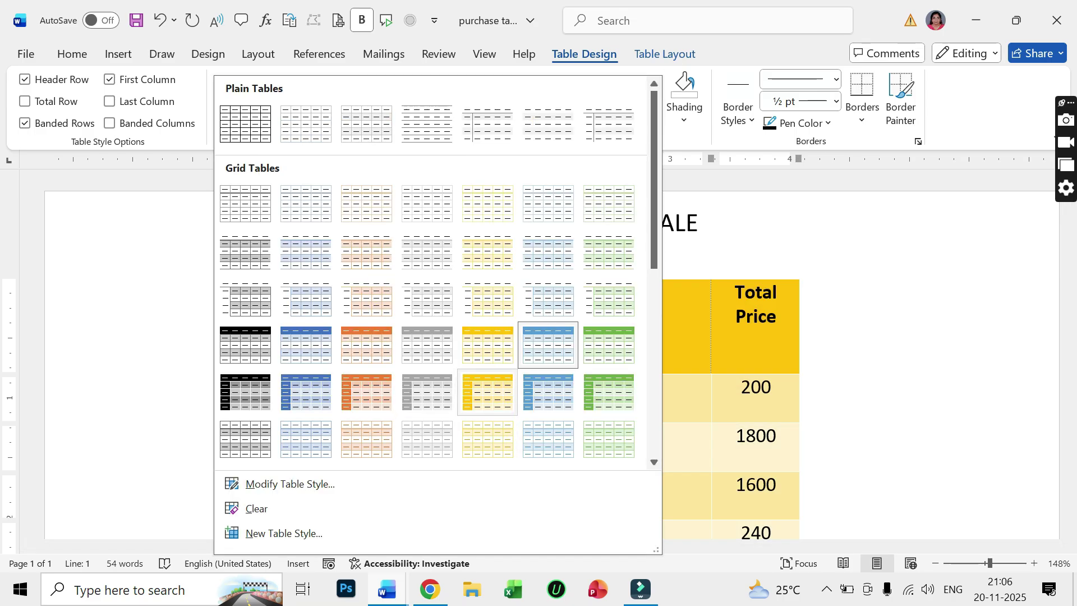
{"action": "left_click", "coordinate": [487, 392]}
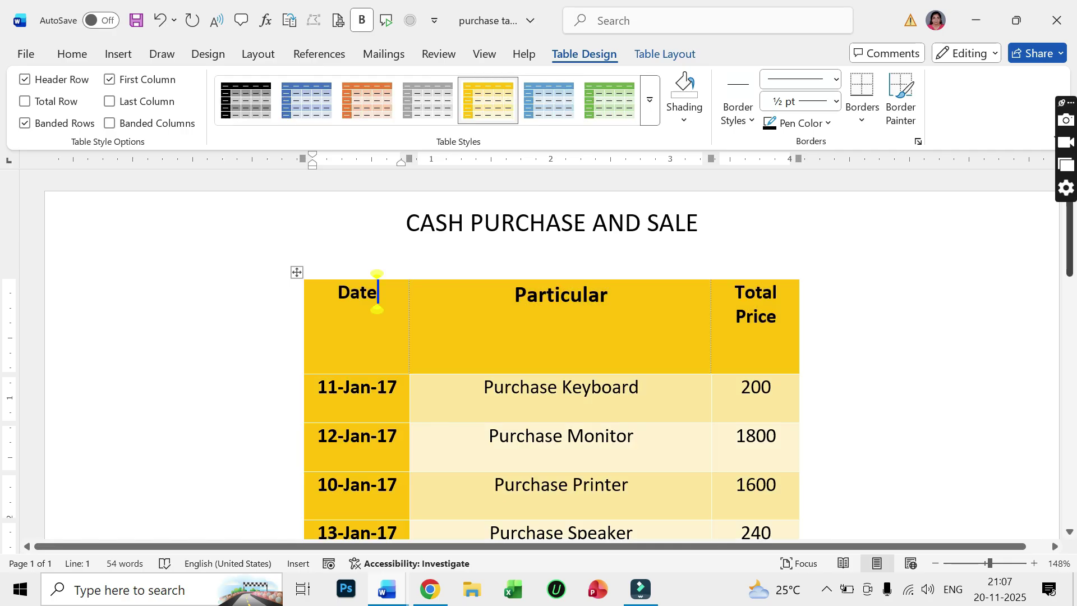
{"action": "scroll", "coordinate": [377, 292], "scroll_direction": "down", "scroll_amount": 10}
{"action": "scroll", "coordinate": [377, 291], "scroll_direction": "up", "scroll_amount": 10}
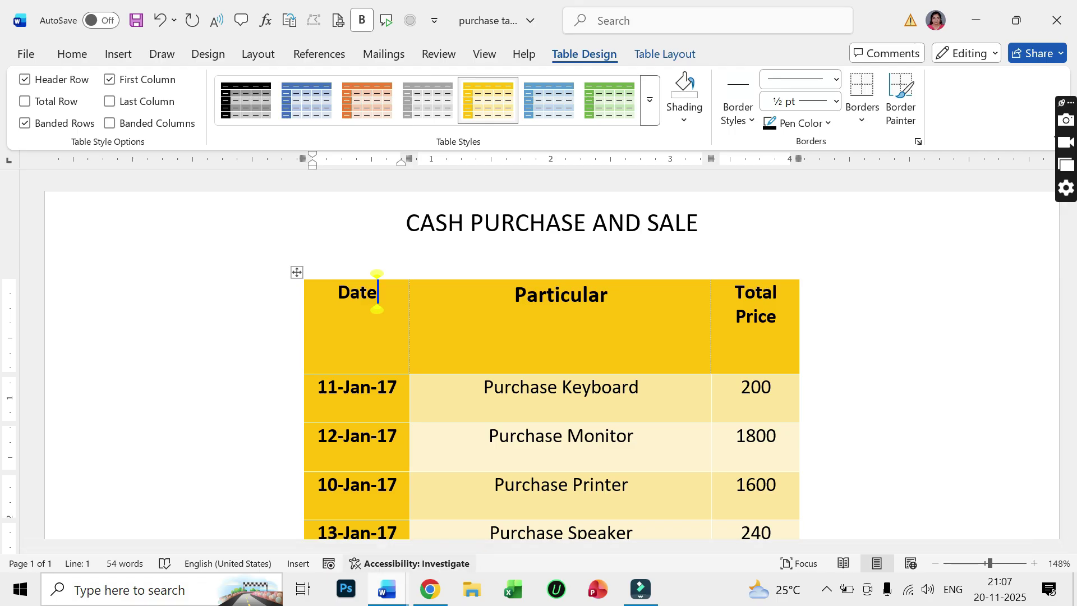
Review the topic list in the Table in Microsoft Word document and look at the options for inserting a table.
{"action": "mouse_move", "coordinate": [387, 589]}
{"action": "left_click", "coordinate": [207, 522]}
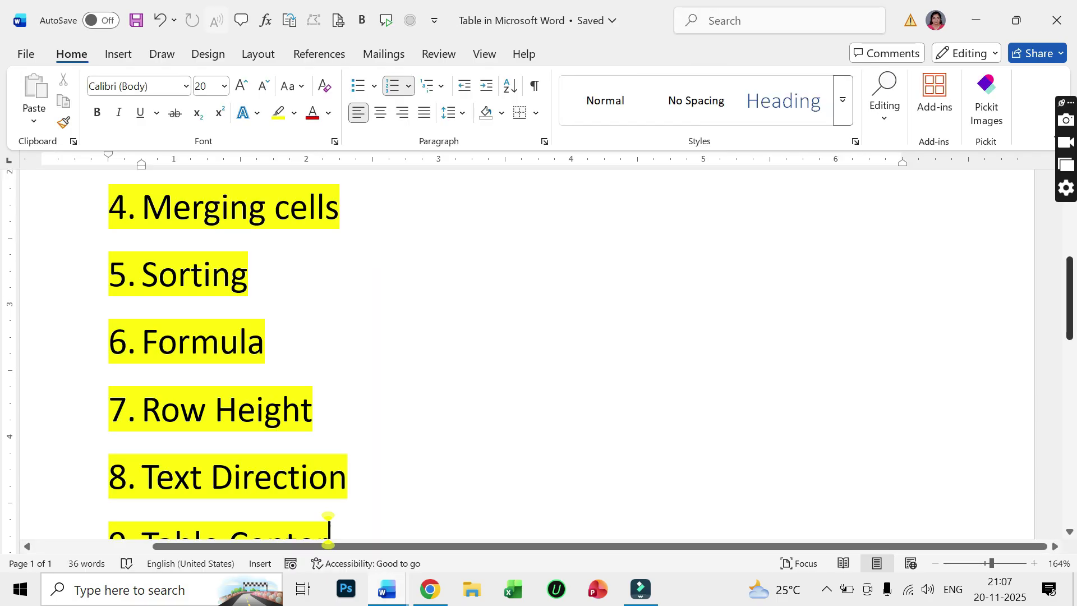
{"action": "scroll", "coordinate": [329, 527], "scroll_direction": "up", "scroll_amount": 4}
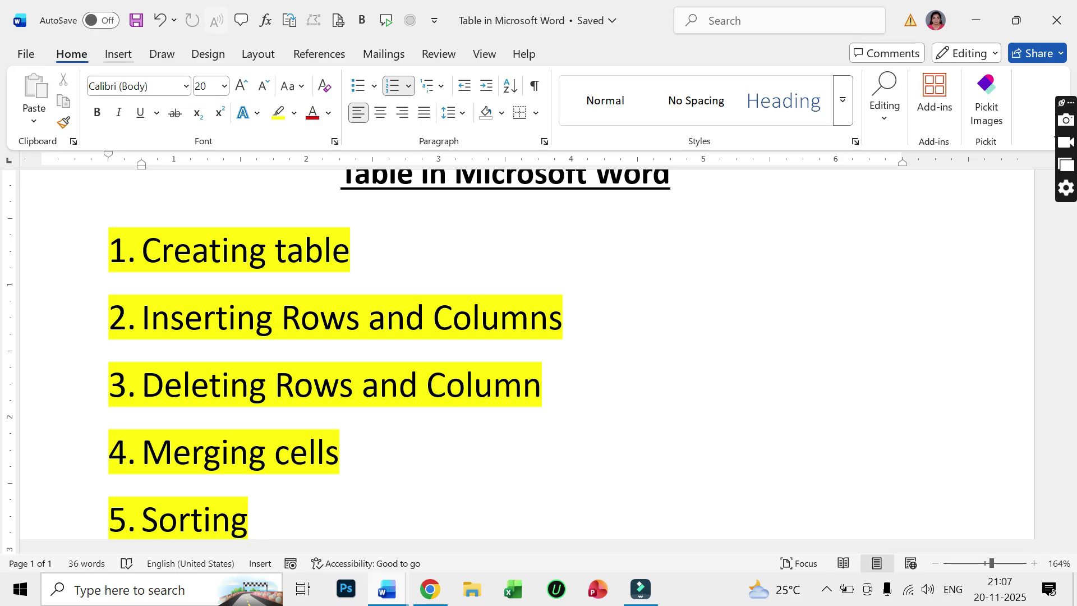
{"action": "left_click", "coordinate": [118, 53]}
{"action": "left_click", "coordinate": [135, 98]}
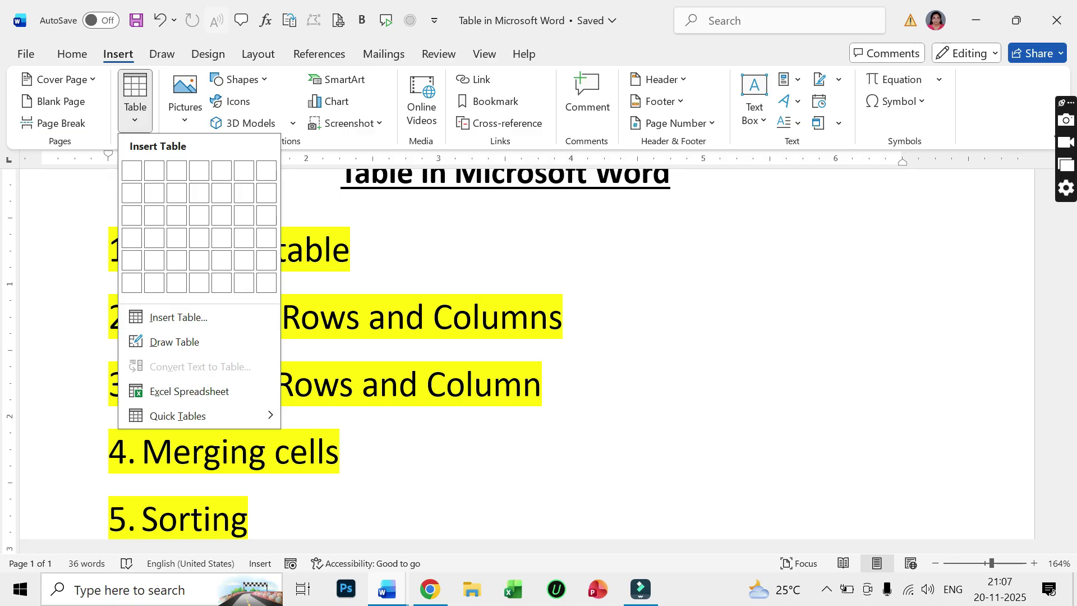
{"action": "key", "text": "Escape"}
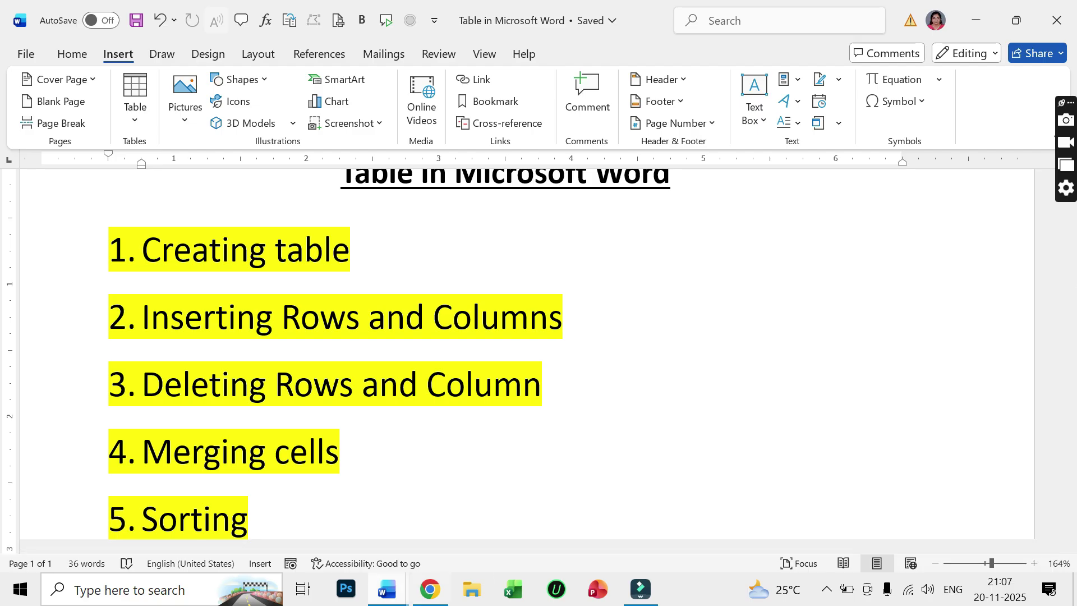
In Document2, insert three rows above the 1/2/2025 row and one column to the left of the Date column.
{"action": "mouse_move", "coordinate": [387, 589]}
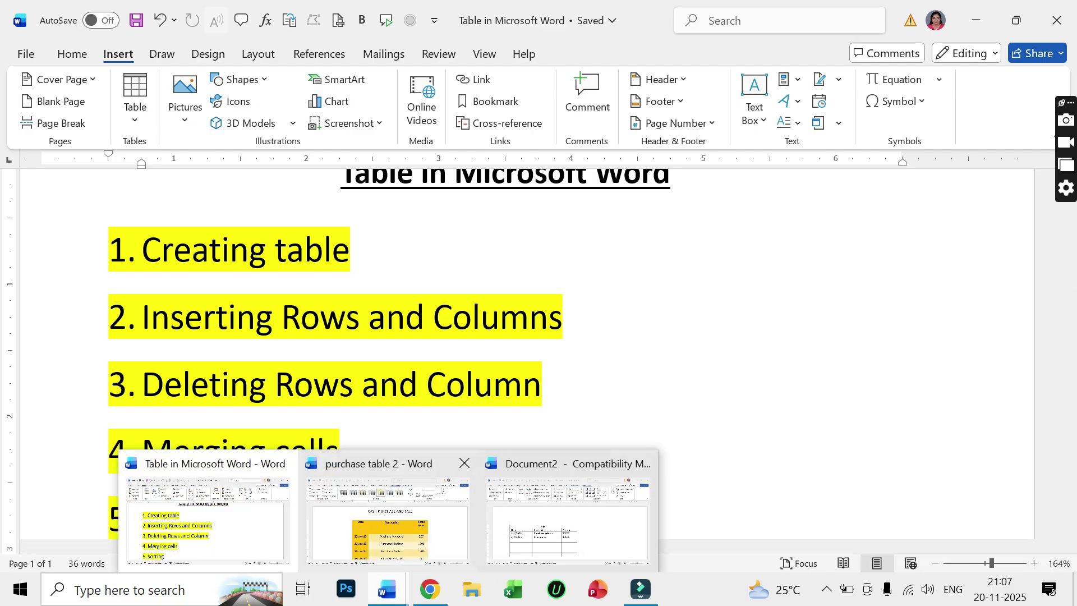
{"action": "left_click", "coordinate": [568, 516]}
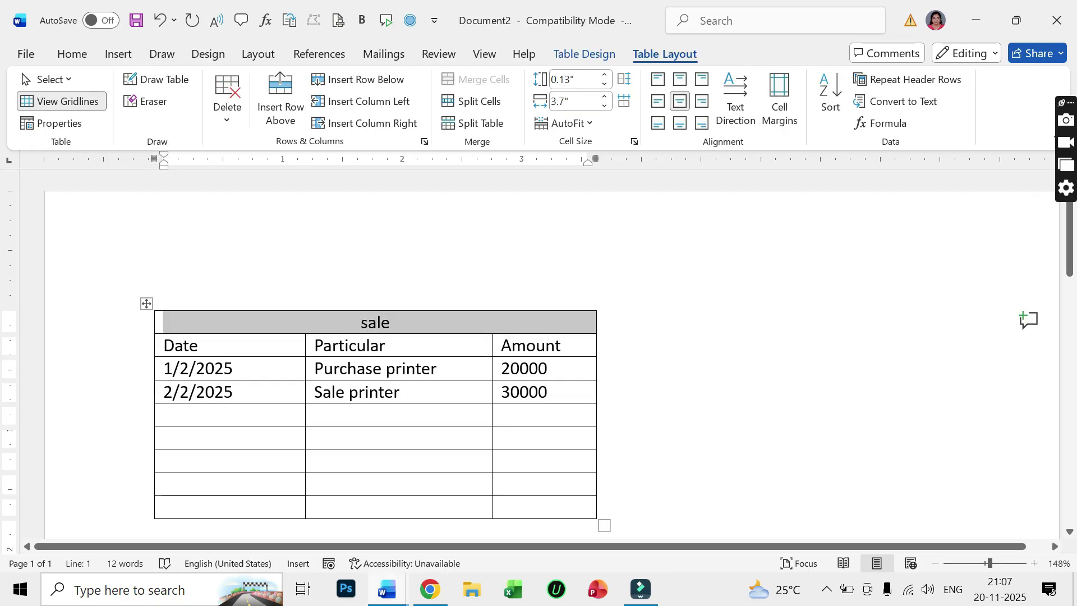
{"action": "left_click", "coordinate": [224, 368]}
{"action": "left_click", "coordinate": [281, 101]}
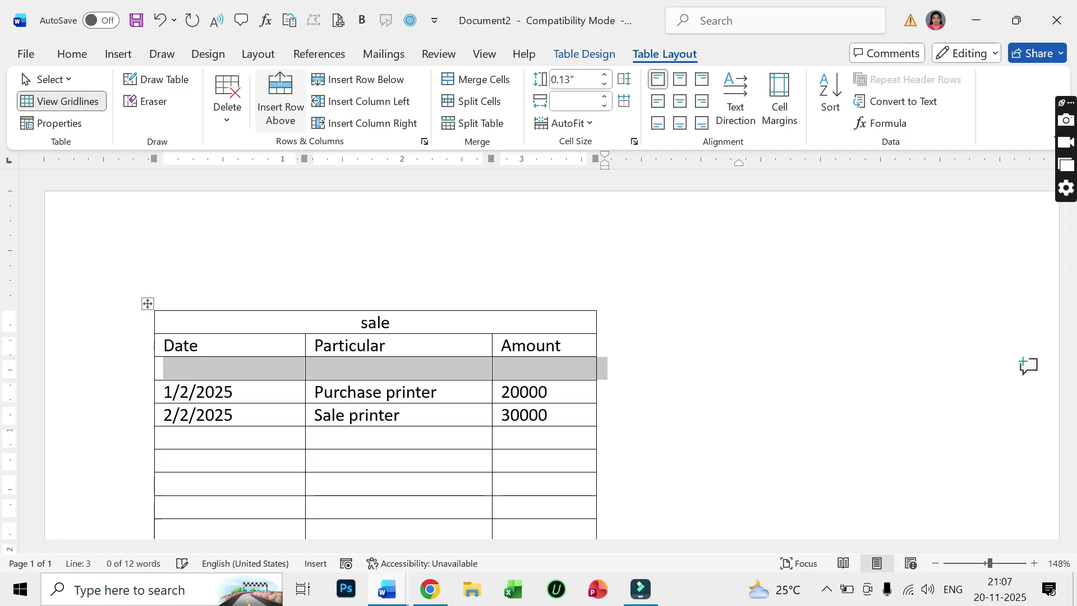
{"action": "left_click", "coordinate": [281, 101]}
{"action": "left_click", "coordinate": [281, 101]}
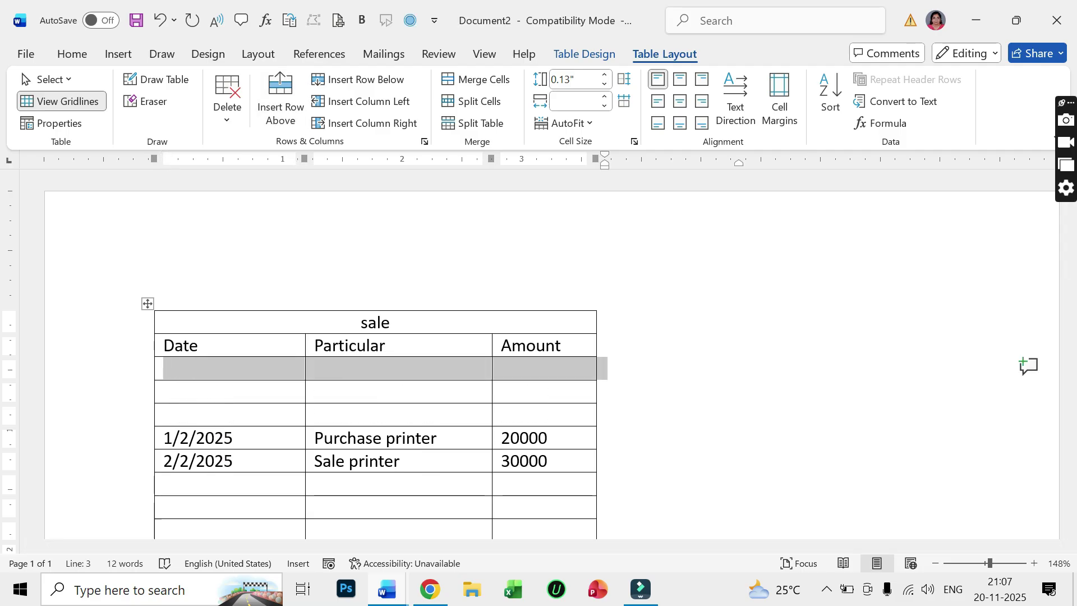
{"action": "left_click", "coordinate": [186, 368]}
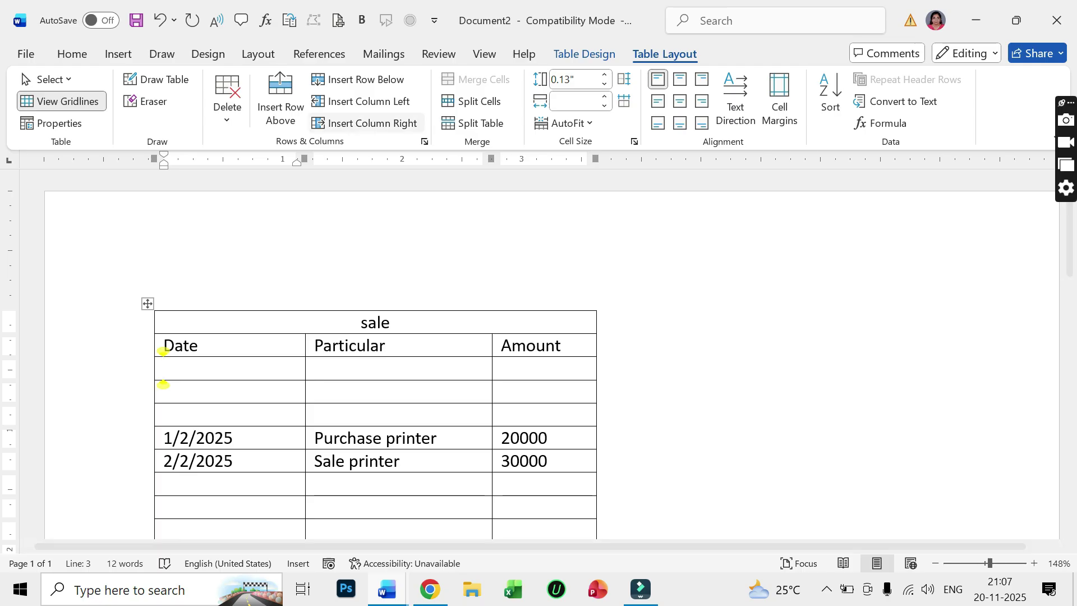
{"action": "left_click", "coordinate": [362, 101]}
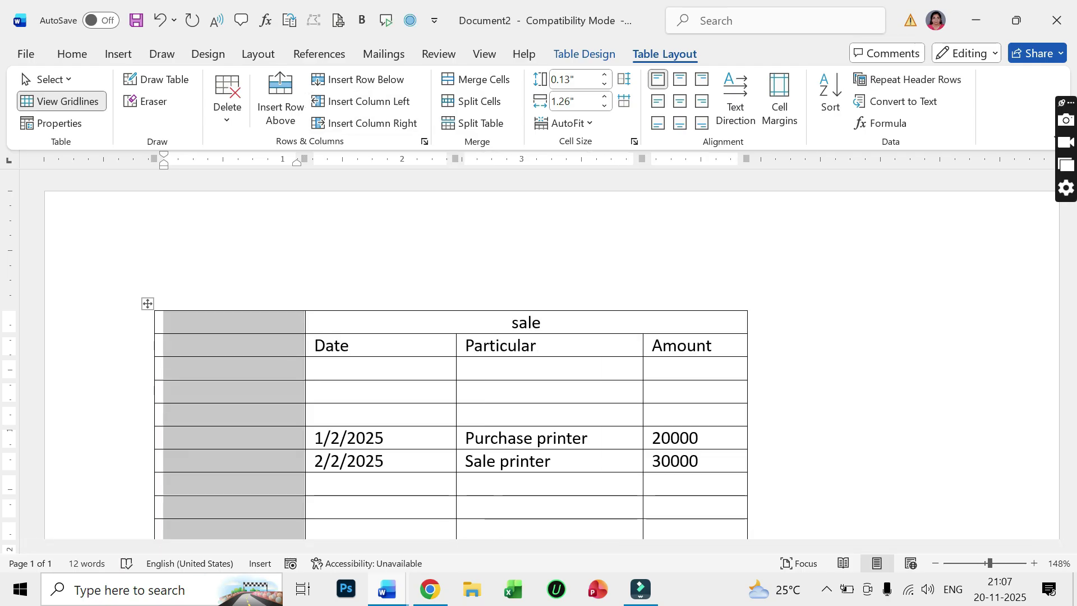
Check the topic list in the Table in Microsoft Word document and return to Document2.
{"action": "mouse_move", "coordinate": [387, 589]}
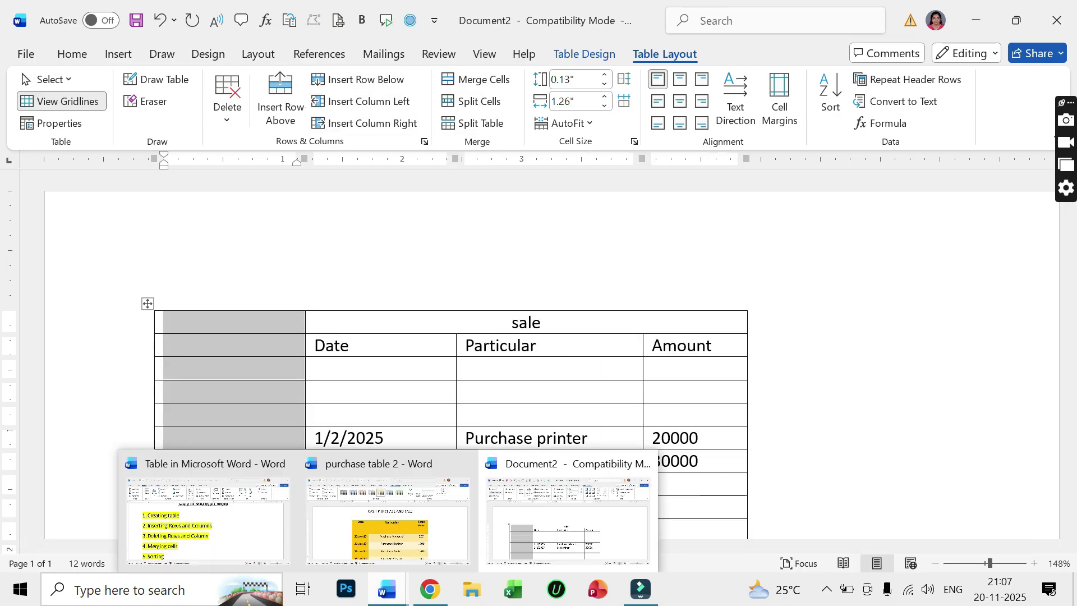
{"action": "left_click", "coordinate": [207, 510]}
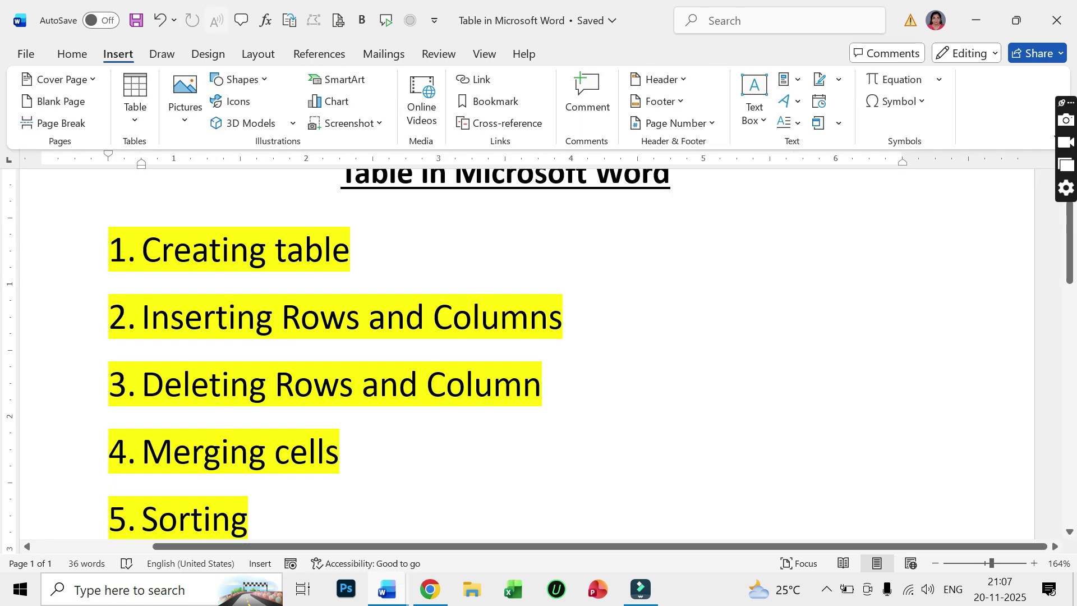
{"action": "mouse_move", "coordinate": [387, 589]}
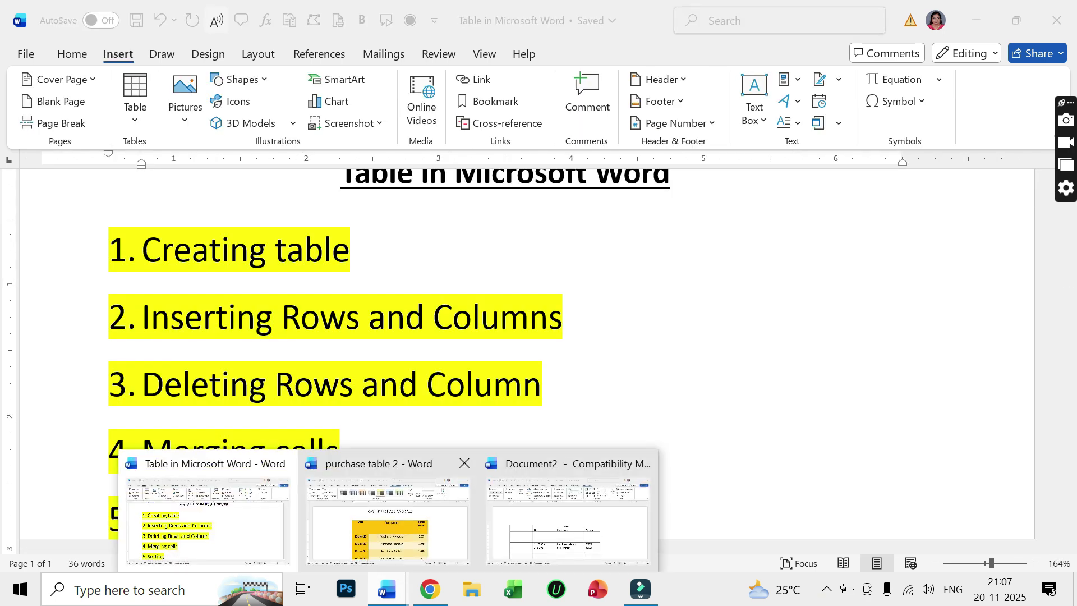
{"action": "left_click", "coordinate": [569, 513]}
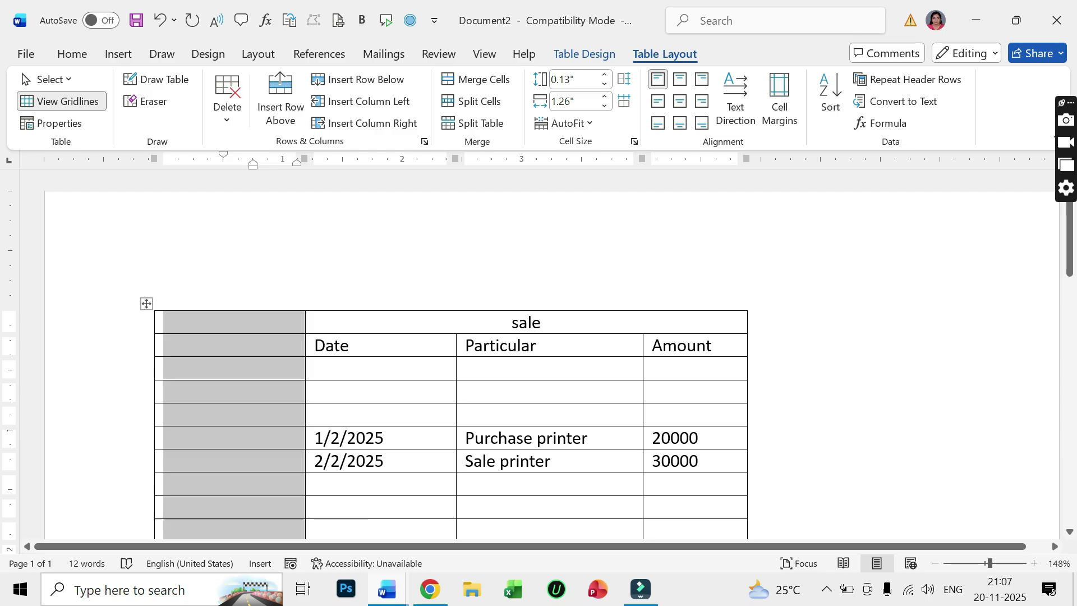
Try deleting the Date column together with the merged sale heading cell, and undo the deletion.
{"action": "left_click_drag", "start_coordinate": [350, 324], "coordinate": [352, 461]}
{"action": "left_click", "coordinate": [227, 107]}
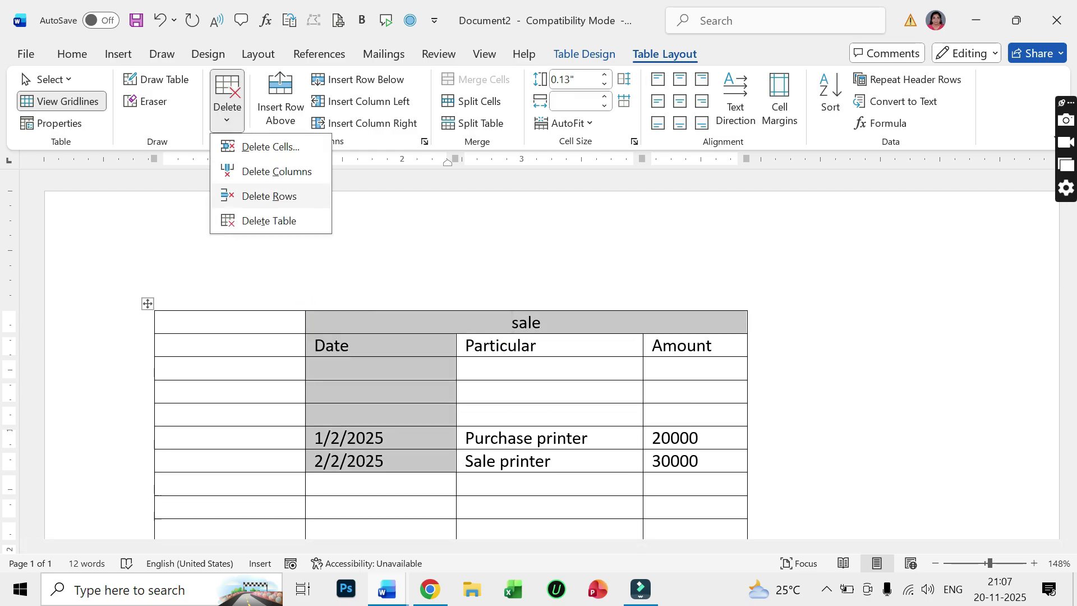
{"action": "left_click", "coordinate": [277, 172]}
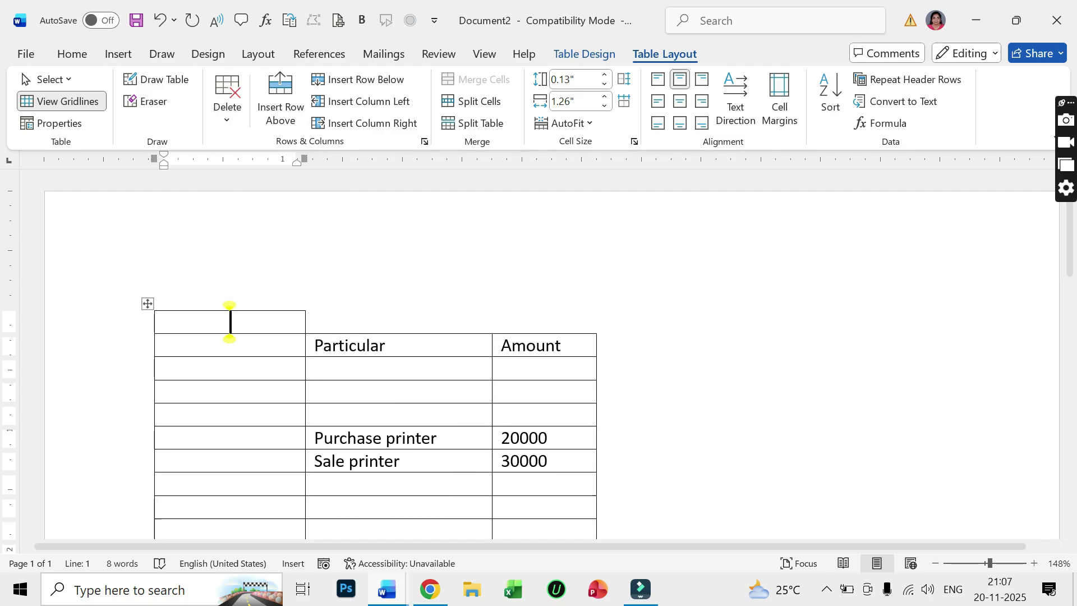
{"action": "key", "text": "ctrl+z"}
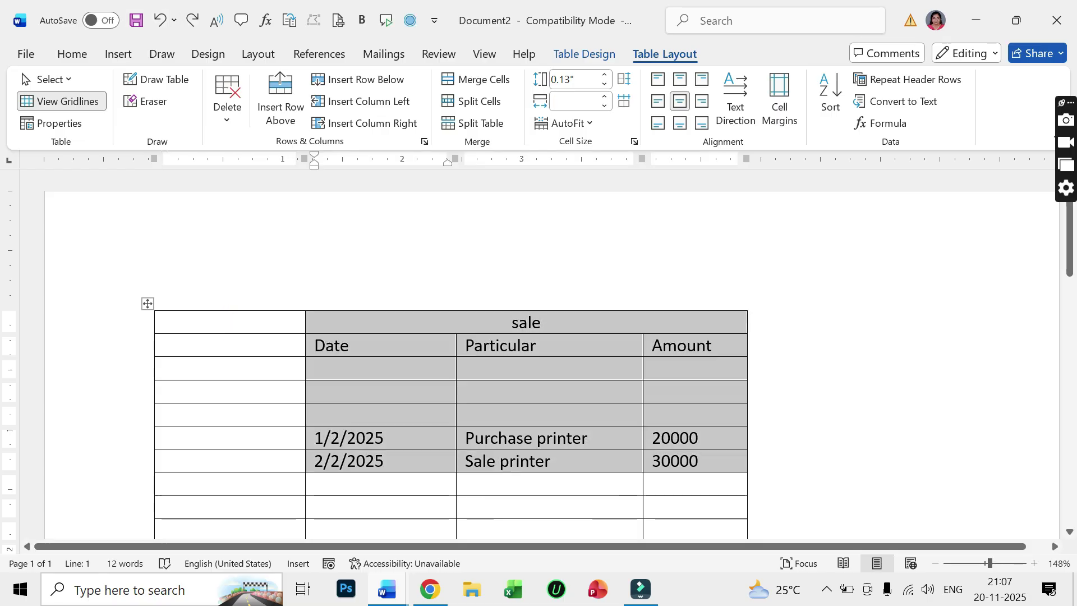
Delete the empty column before the Date column of the sale table.
{"action": "left_click", "coordinate": [312, 409]}
{"action": "left_click_drag", "start_coordinate": [349, 345], "coordinate": [348, 438]}
{"action": "left_click_drag", "start_coordinate": [230, 323], "coordinate": [269, 462]}
{"action": "left_click", "coordinate": [227, 107]}
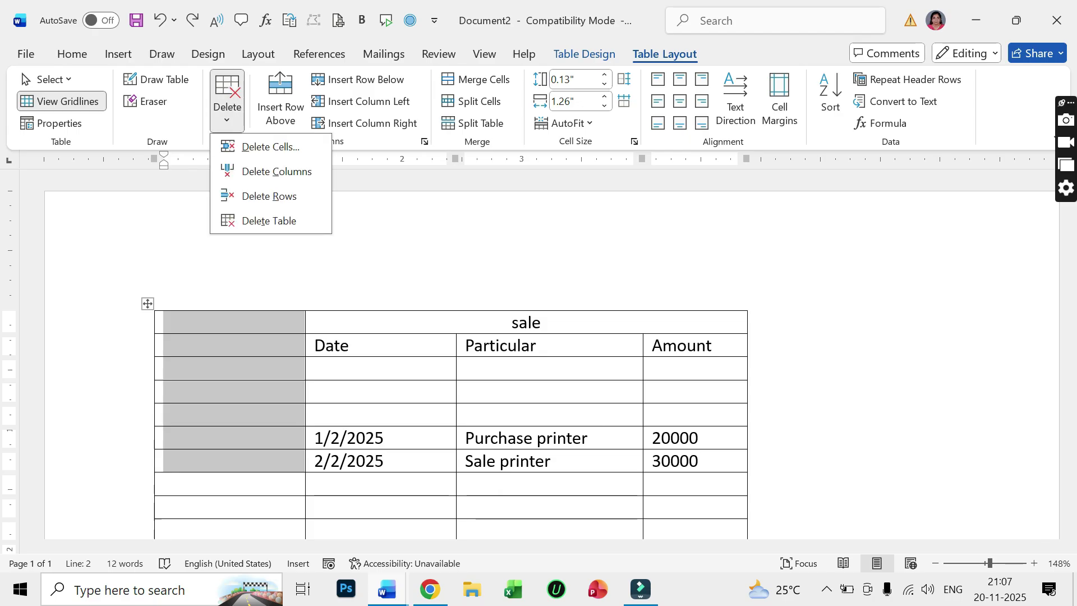
{"action": "left_click", "coordinate": [276, 171]}
{"action": "left_click", "coordinate": [362, 322]}
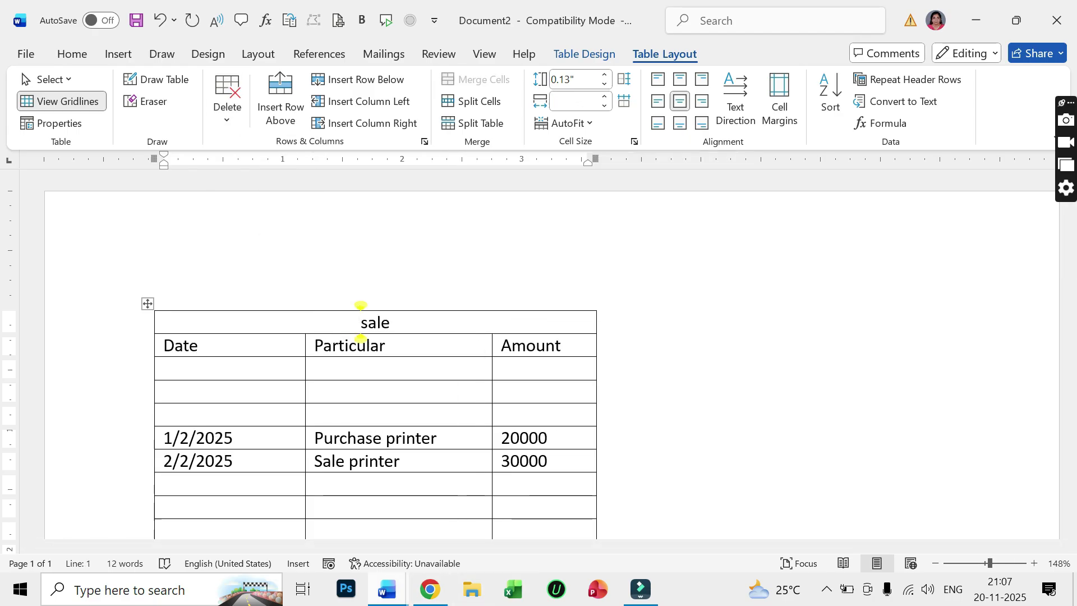
Switch to the Table in Microsoft Word document and review its topic list through Table Center.
{"action": "mouse_move", "coordinate": [387, 589]}
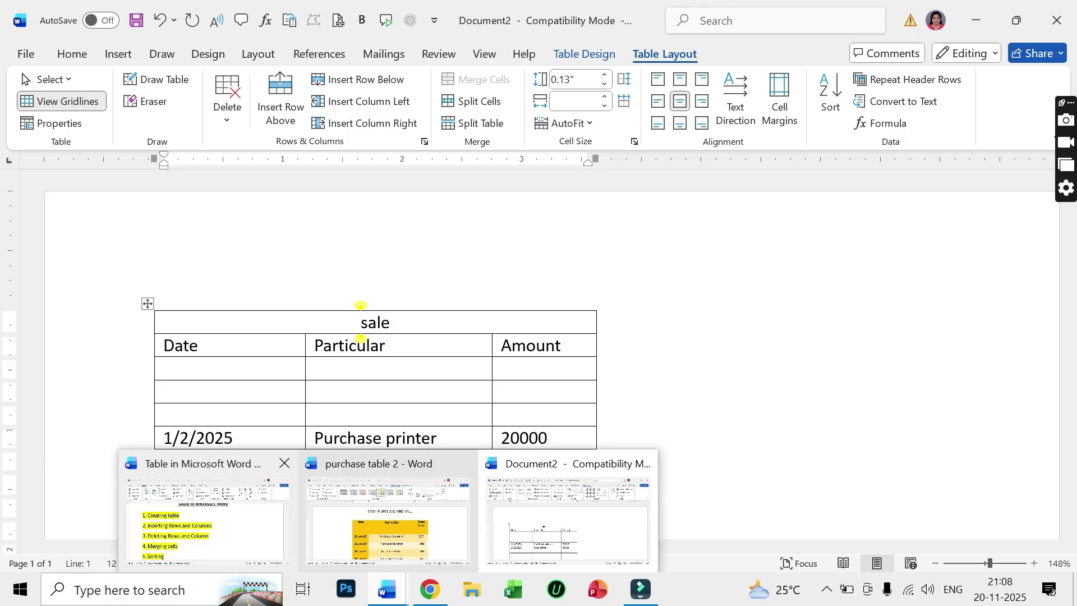
{"action": "left_click", "coordinate": [203, 519]}
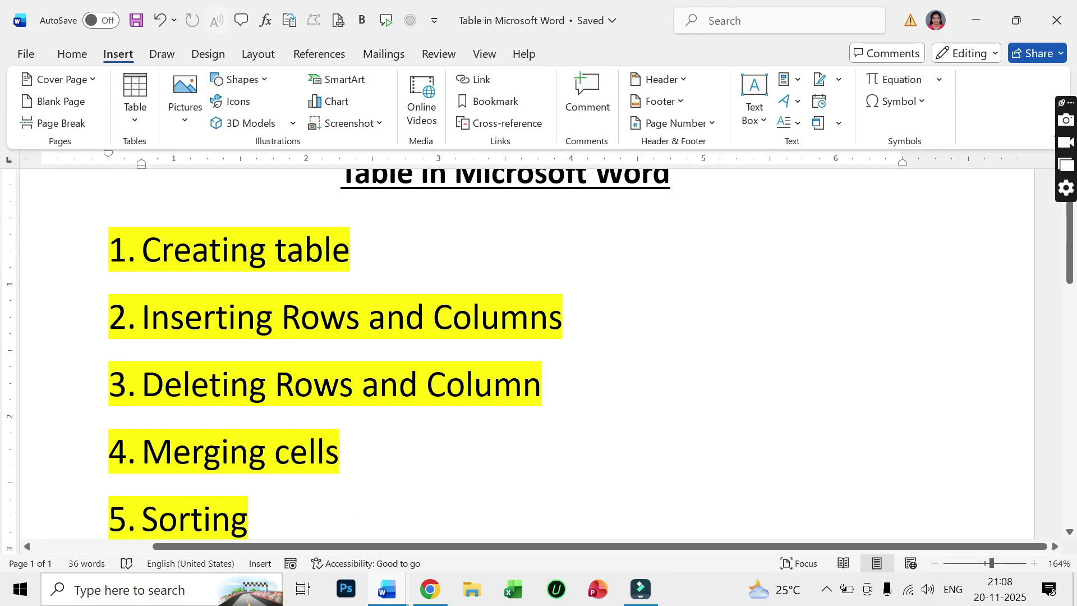
{"action": "scroll", "coordinate": [329, 508], "scroll_direction": "down", "scroll_amount": 5}
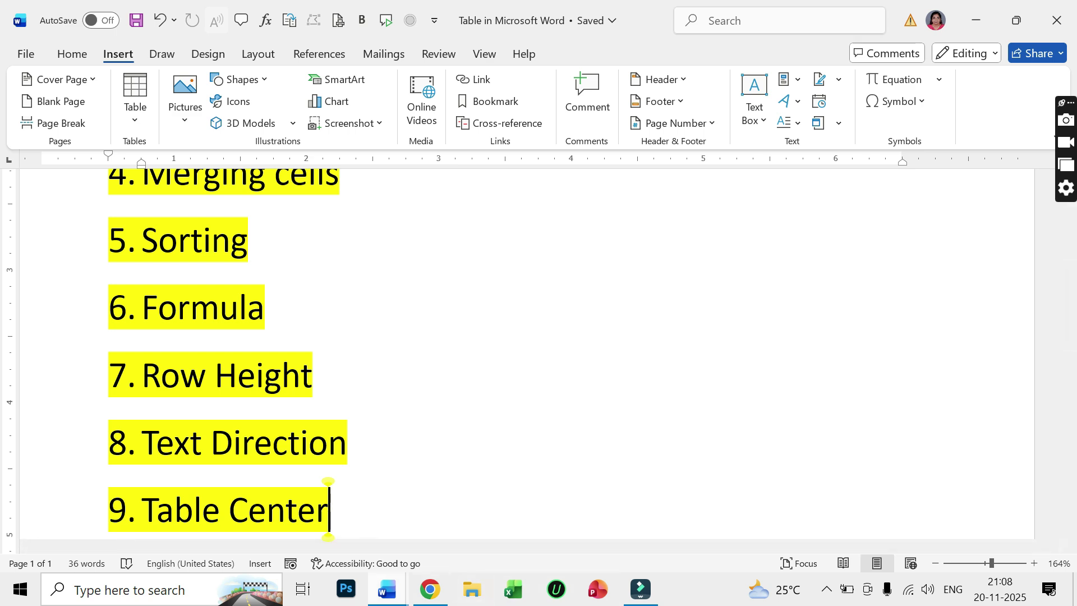
In the purchase table 2 document, set the cash purchase and sale table's alignment to Center in its table properties.
{"action": "left_click", "coordinate": [387, 589]}
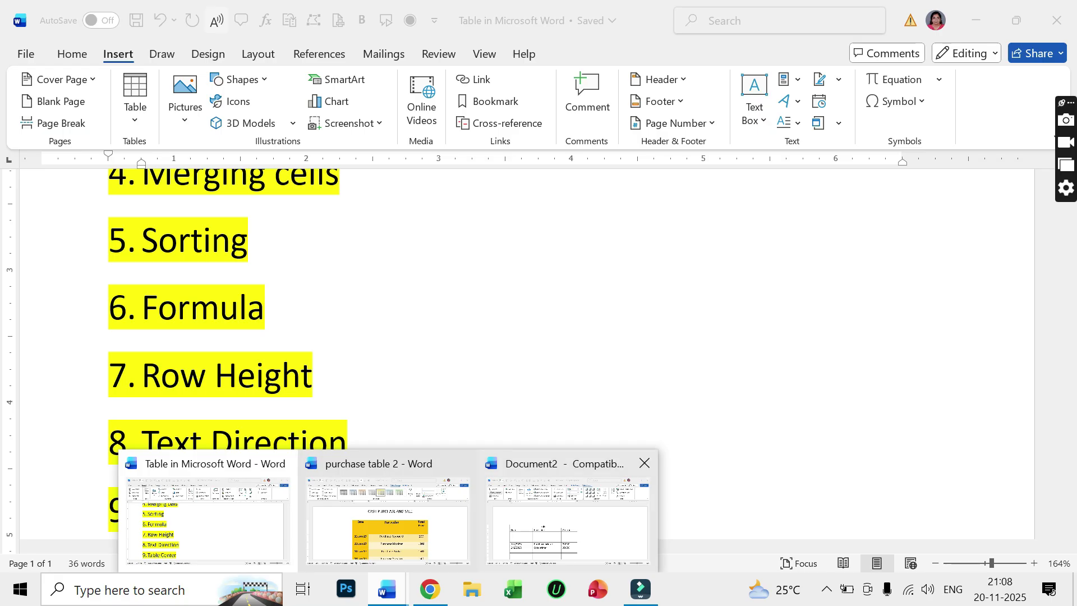
{"action": "left_click", "coordinate": [387, 519]}
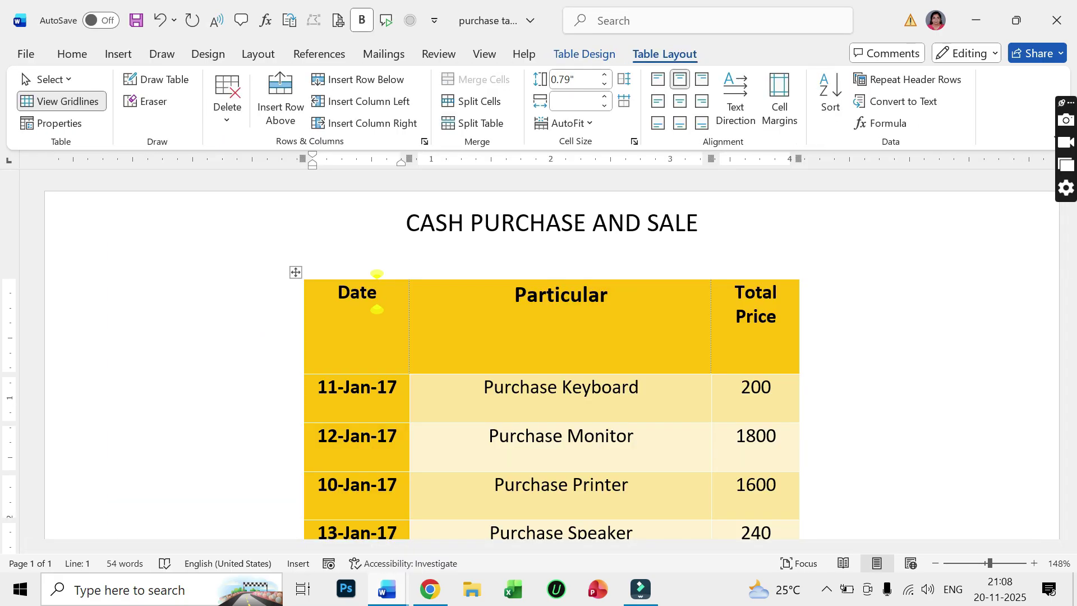
{"action": "left_click", "coordinate": [52, 123]}
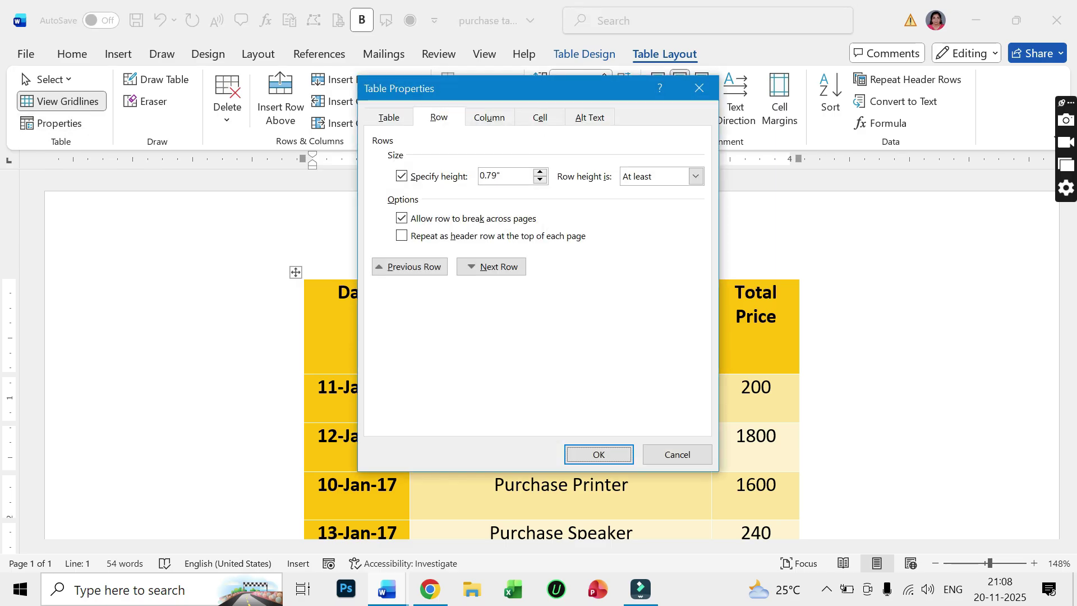
{"action": "left_click", "coordinate": [389, 117]}
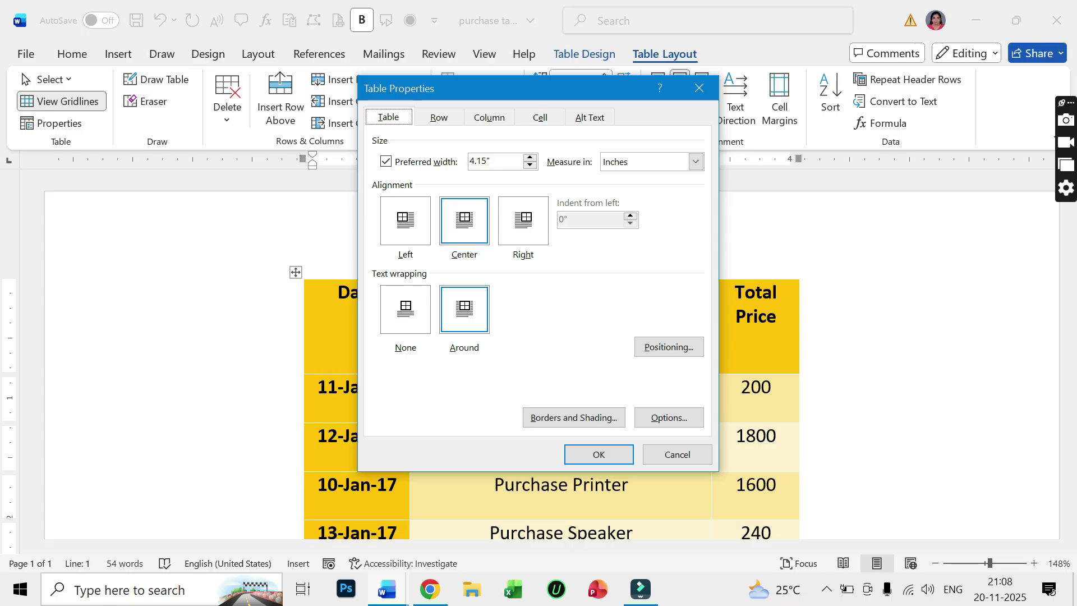
{"action": "left_click", "coordinate": [464, 220]}
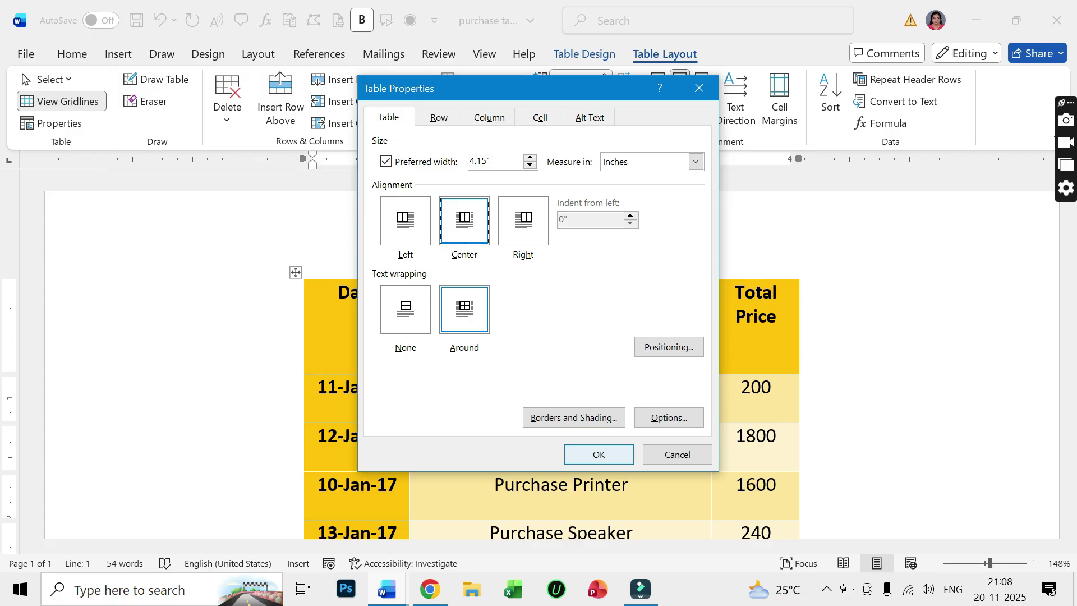
{"action": "left_click", "coordinate": [599, 455]}
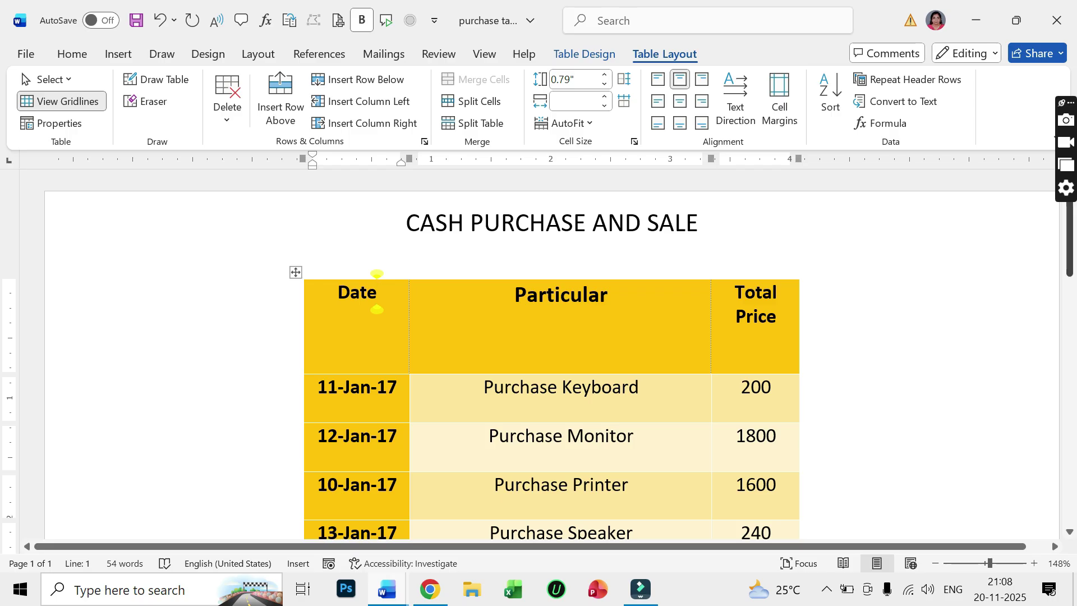
Look over the finished cash purchase and sale table from its header row down to the Total row.
{"action": "scroll", "coordinate": [377, 292], "scroll_direction": "down", "scroll_amount": 1}
{"action": "scroll", "coordinate": [377, 275], "scroll_direction": "down", "scroll_amount": 6}
{"action": "scroll", "coordinate": [377, 274], "scroll_direction": "up", "scroll_amount": 4}
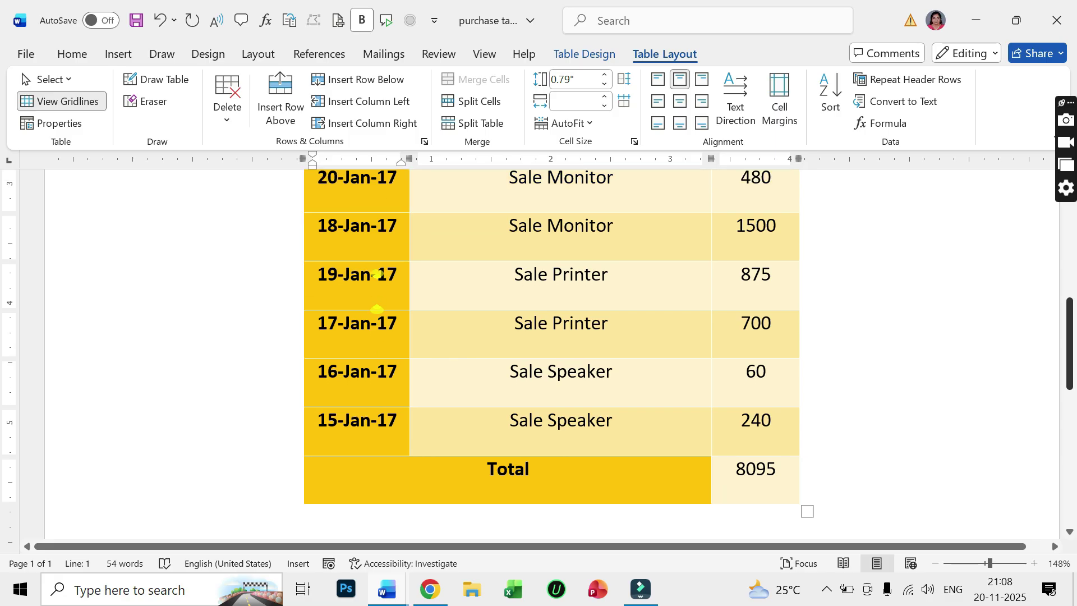
{"action": "scroll", "coordinate": [377, 273], "scroll_direction": "up", "scroll_amount": 3}
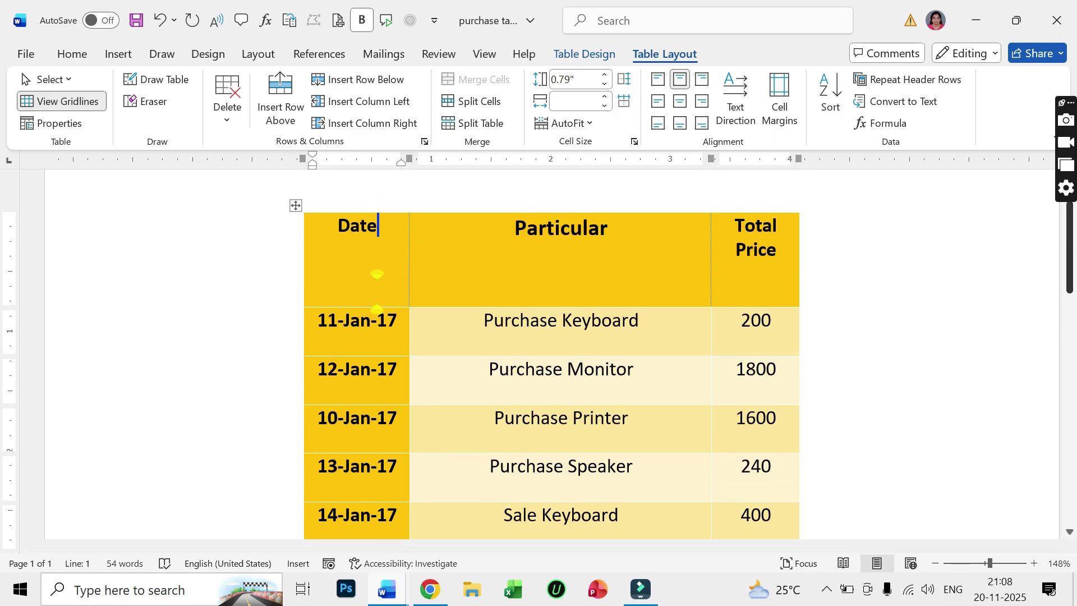
{"action": "scroll", "coordinate": [377, 274], "scroll_direction": "down", "scroll_amount": 4}
{"action": "scroll", "coordinate": [377, 274], "scroll_direction": "down", "scroll_amount": 5}
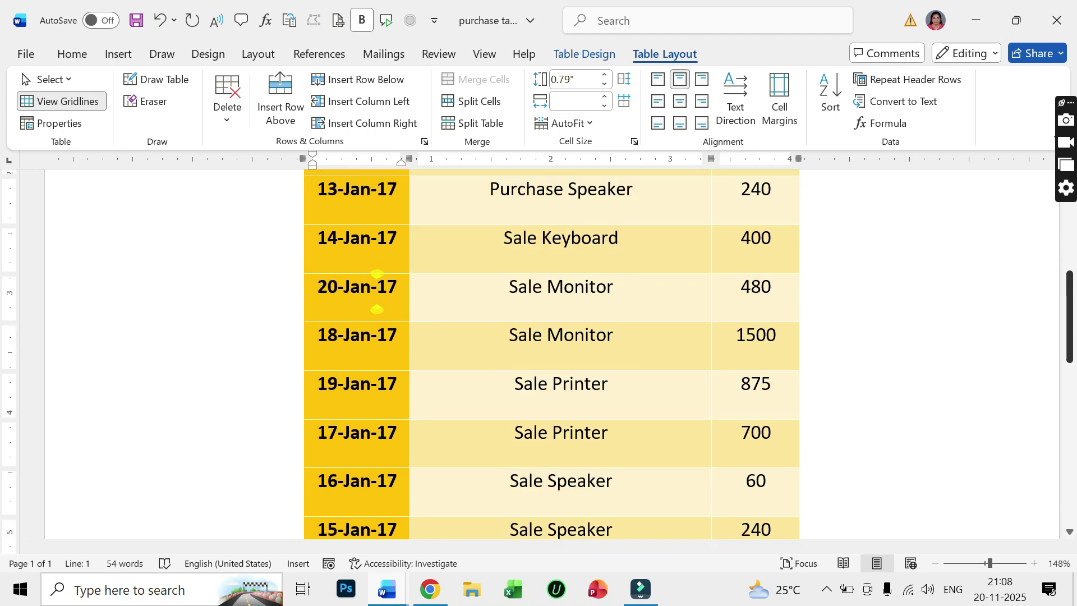
{"action": "scroll", "coordinate": [378, 274], "scroll_direction": "up", "scroll_amount": 3}
{"action": "scroll", "coordinate": [377, 274], "scroll_direction": "up", "scroll_amount": 6}
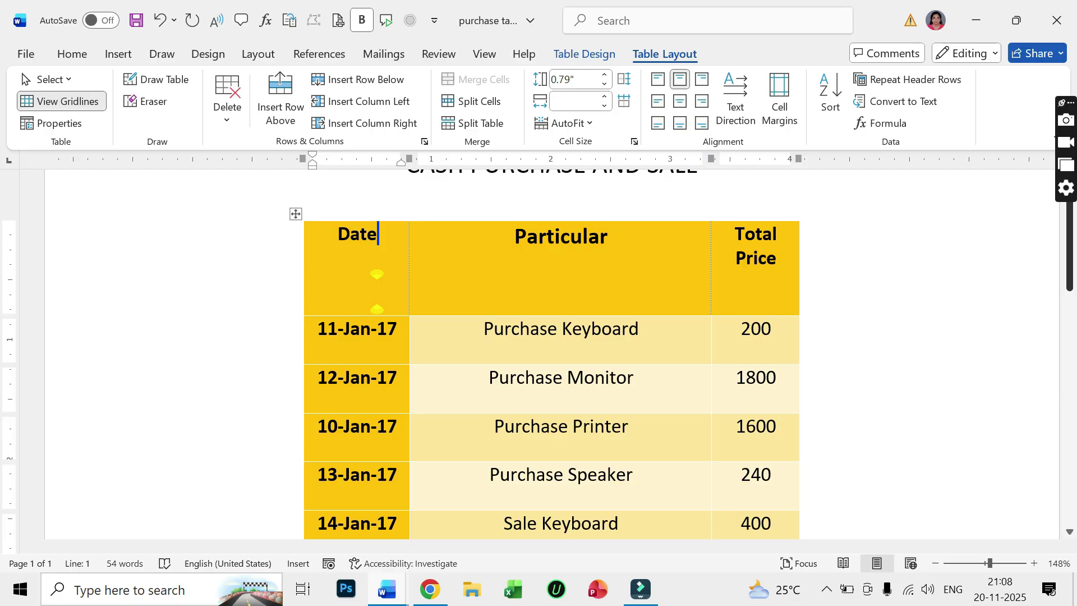
{"action": "scroll", "coordinate": [377, 274], "scroll_direction": "down", "scroll_amount": 2}
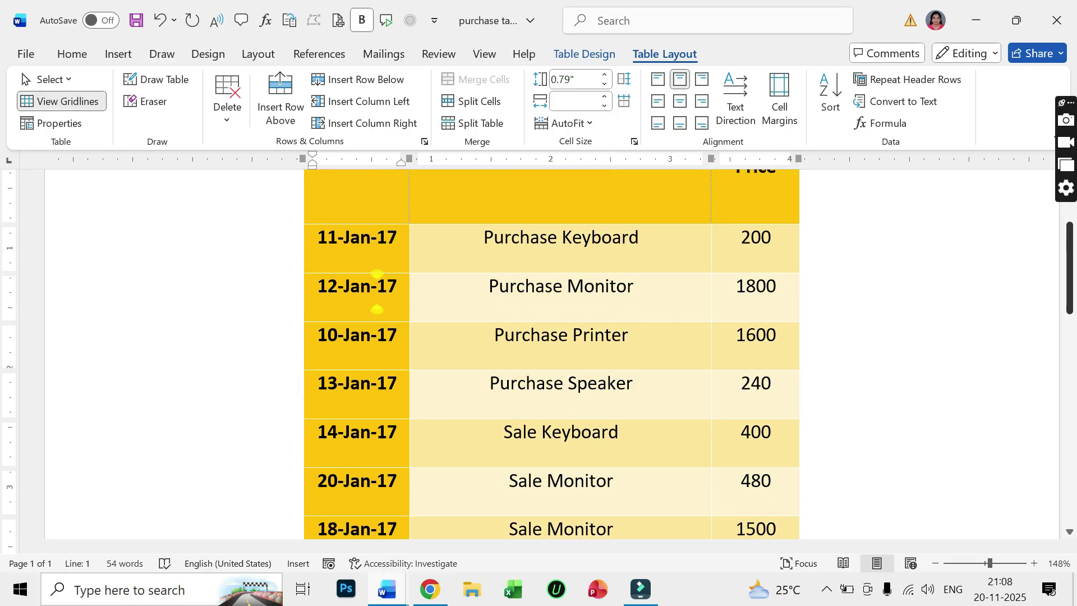
{"action": "scroll", "coordinate": [377, 292], "scroll_direction": "down", "scroll_amount": 10}
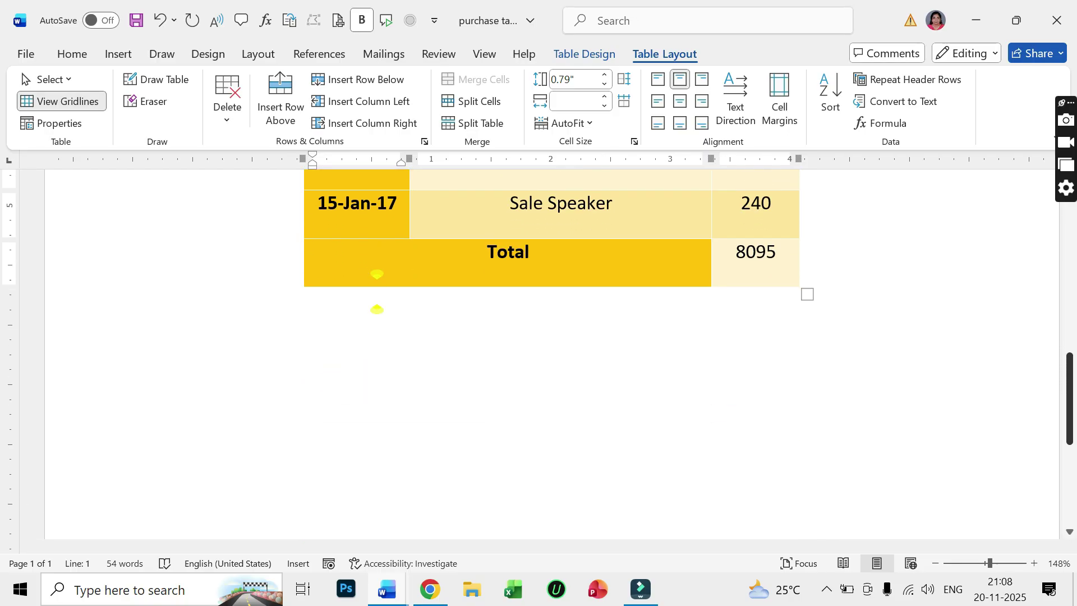
{"action": "scroll", "coordinate": [377, 292], "scroll_direction": "down", "scroll_amount": 2}
{"action": "scroll", "coordinate": [377, 274], "scroll_direction": "up", "scroll_amount": 15}
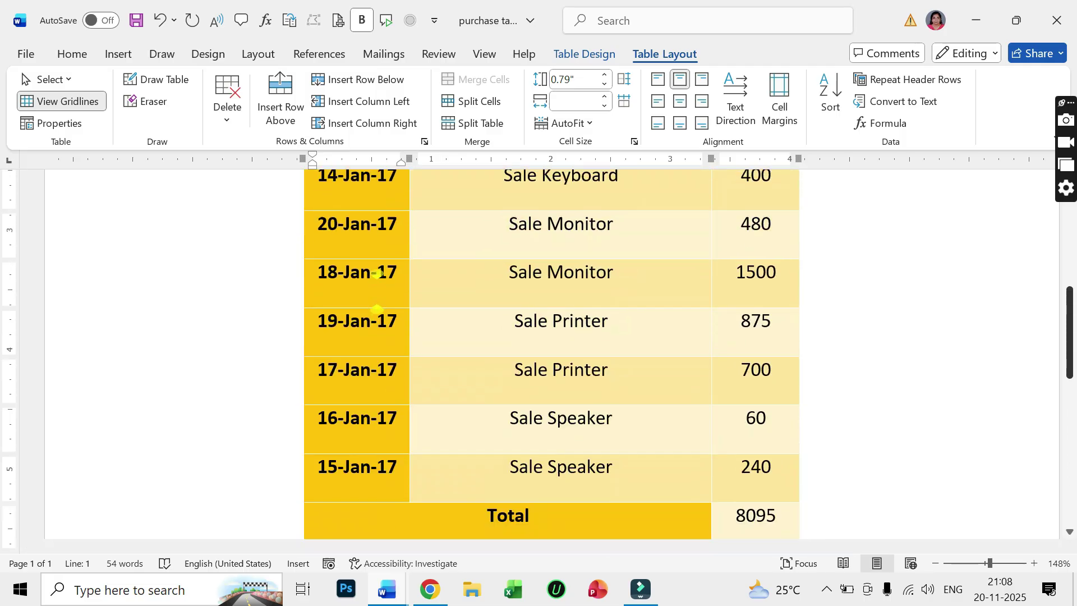